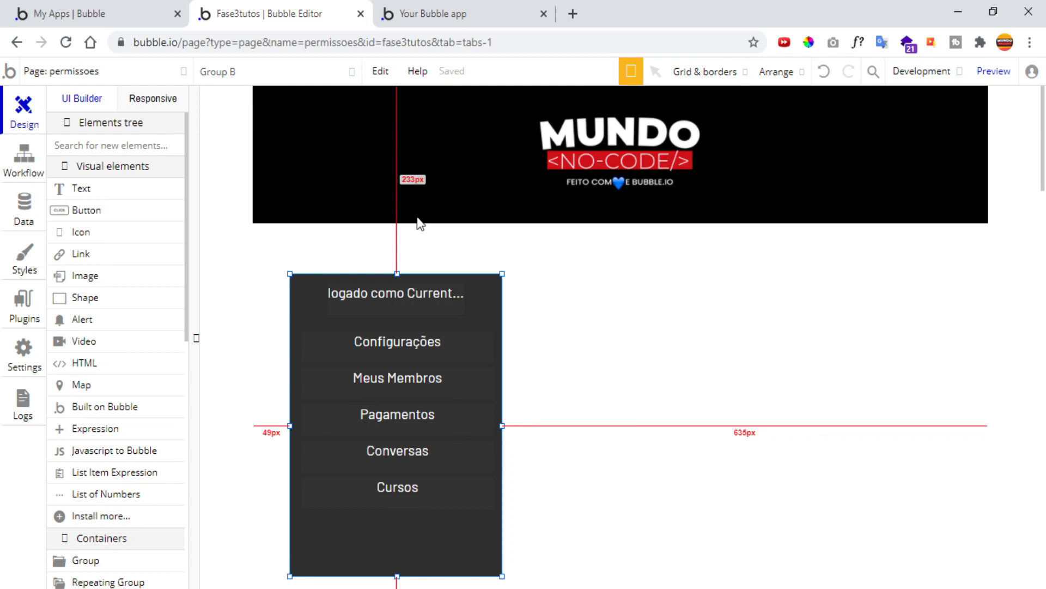
Move the dark menu group closer to the header, about 99 px from the page's left edge.
left_click_drag(495, 303, 532, 275)
left_click(570, 283)
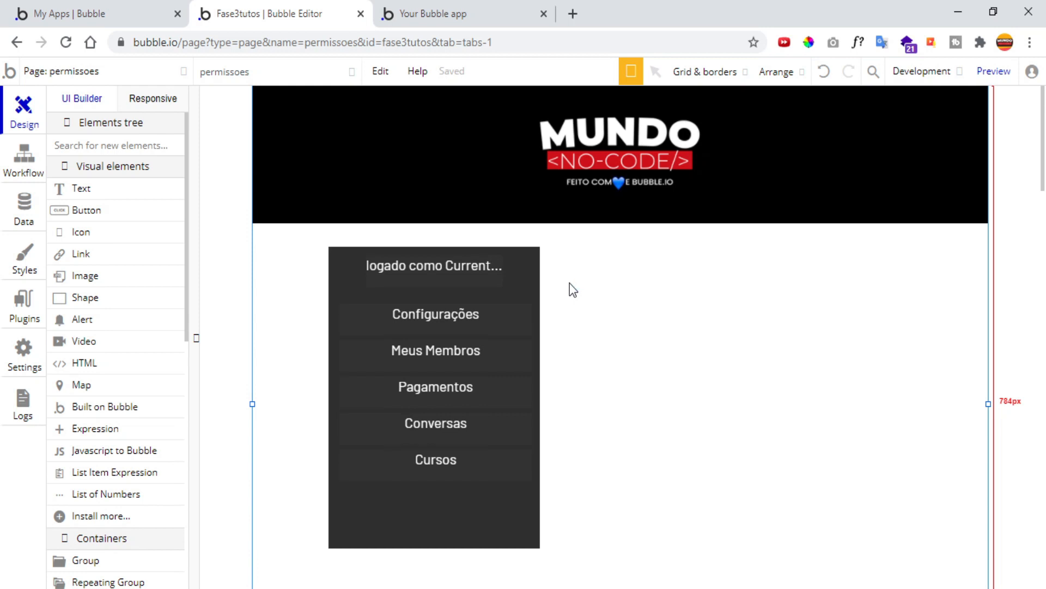
Review the privacy rule named setor for the User data type.
left_click(23, 209)
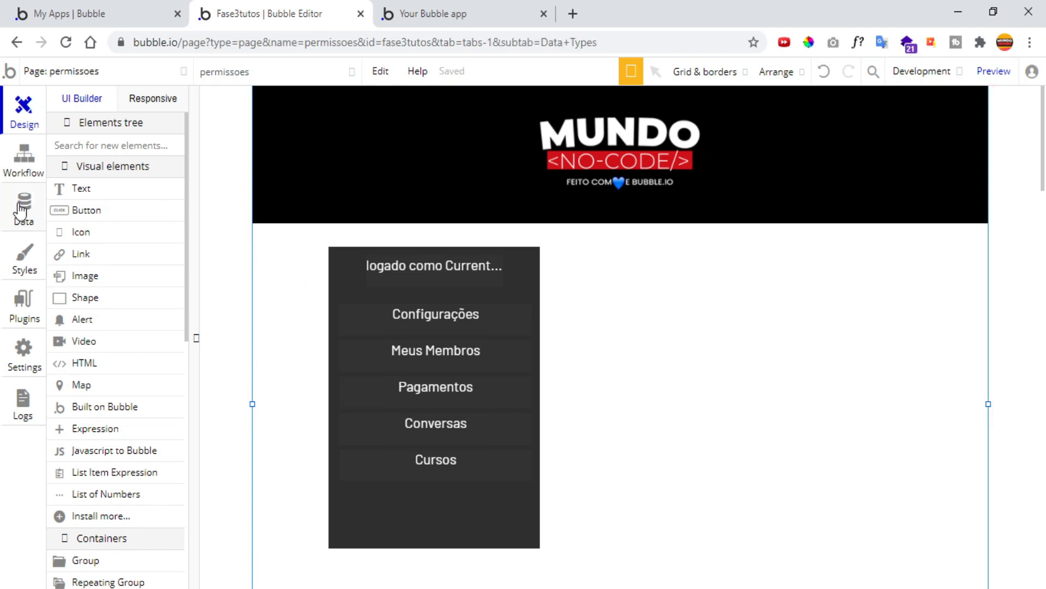
left_click(204, 142)
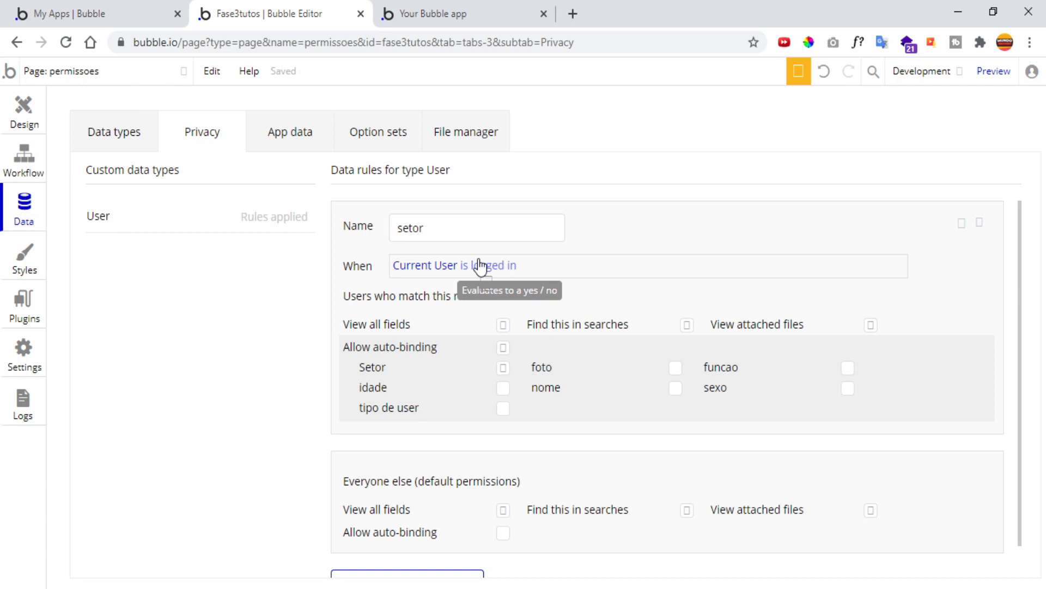
left_click(19, 125)
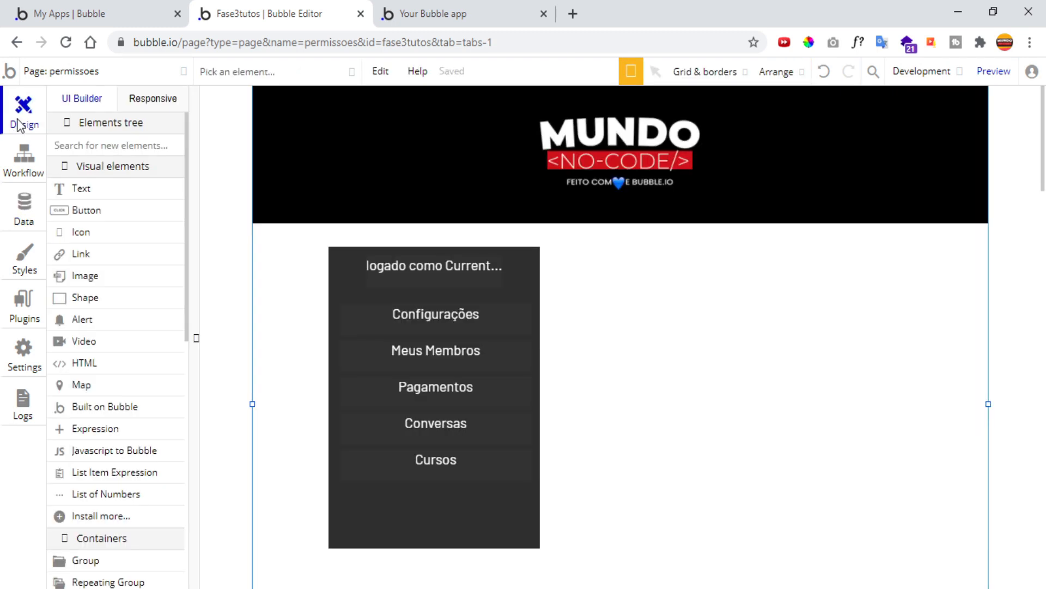
left_click(475, 518)
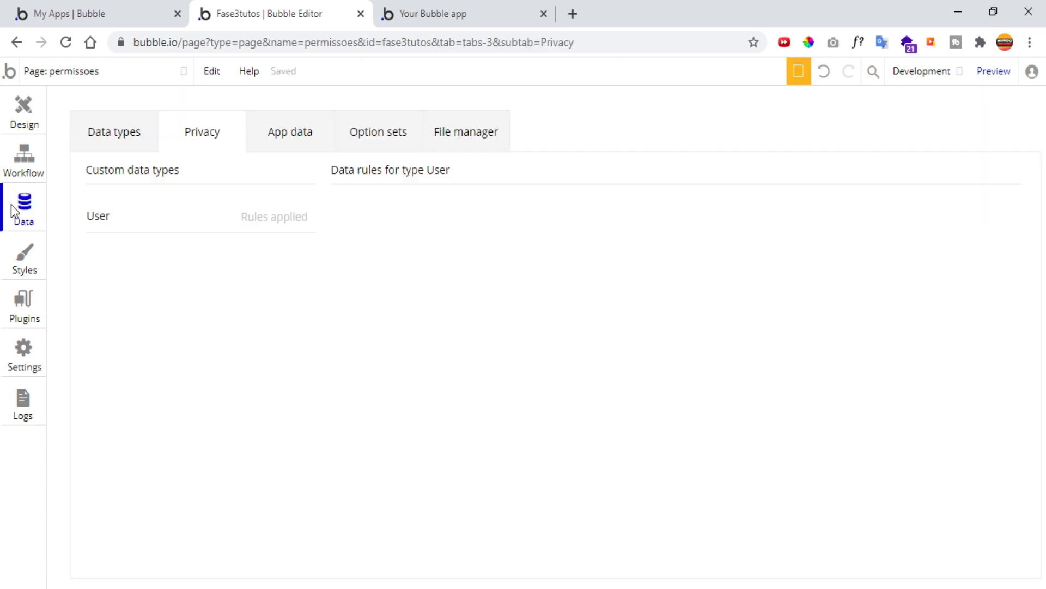
left_click(23, 210)
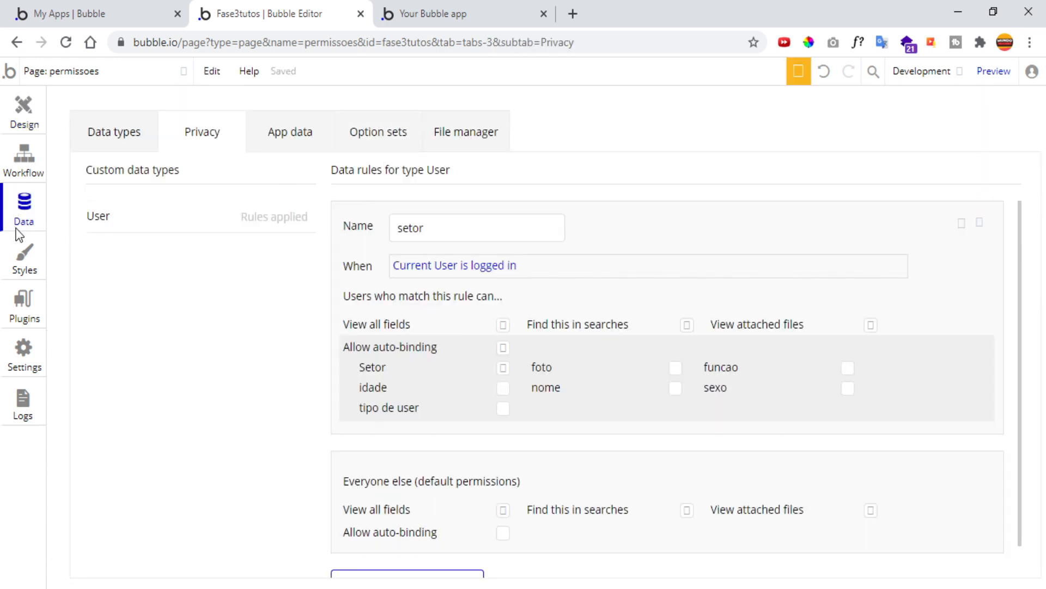
Examine the options in the tipos de usuarios option set and the fields defined for the User data type.
left_click(389, 137)
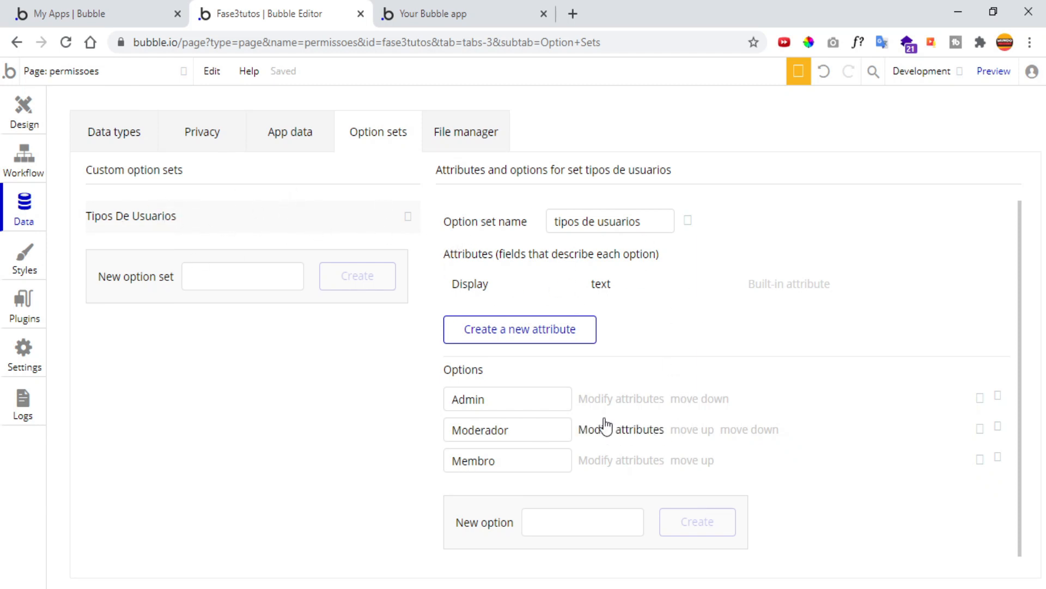
left_click(547, 531)
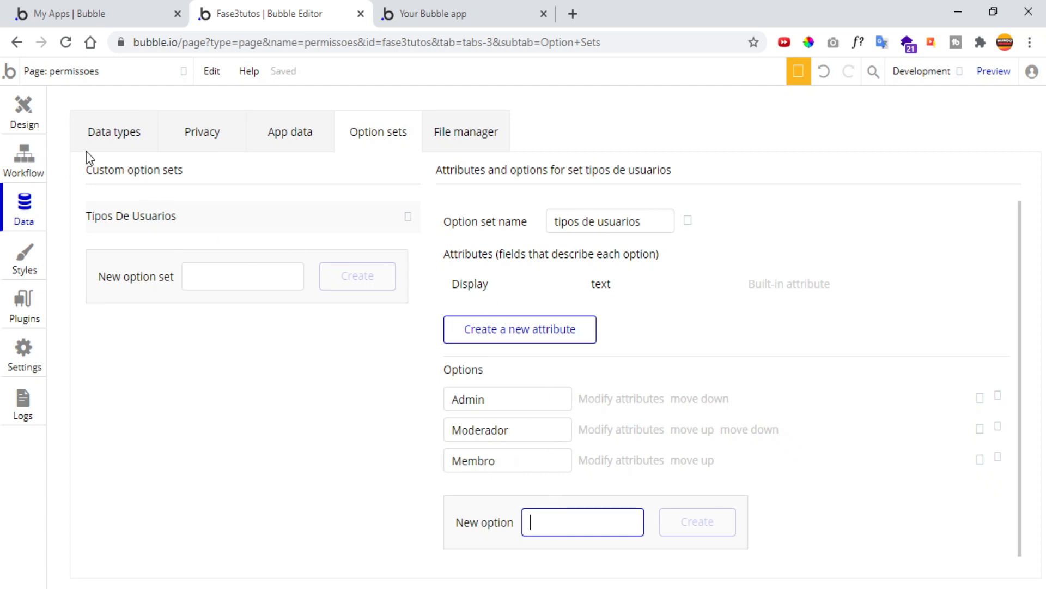
left_click(107, 139)
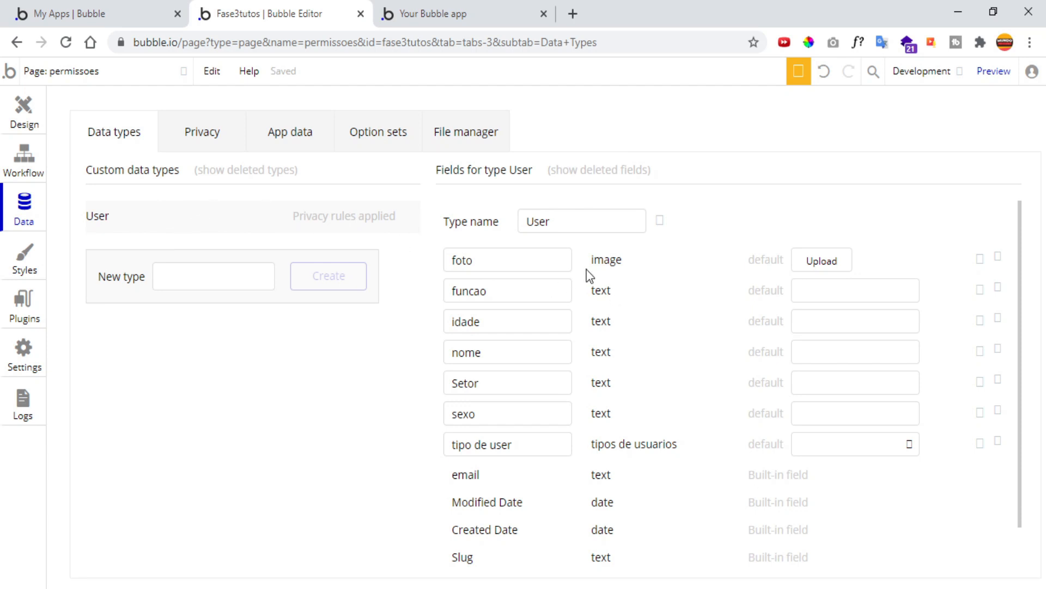
scroll(587, 272, "down", 1)
scroll(588, 275, "down", 2)
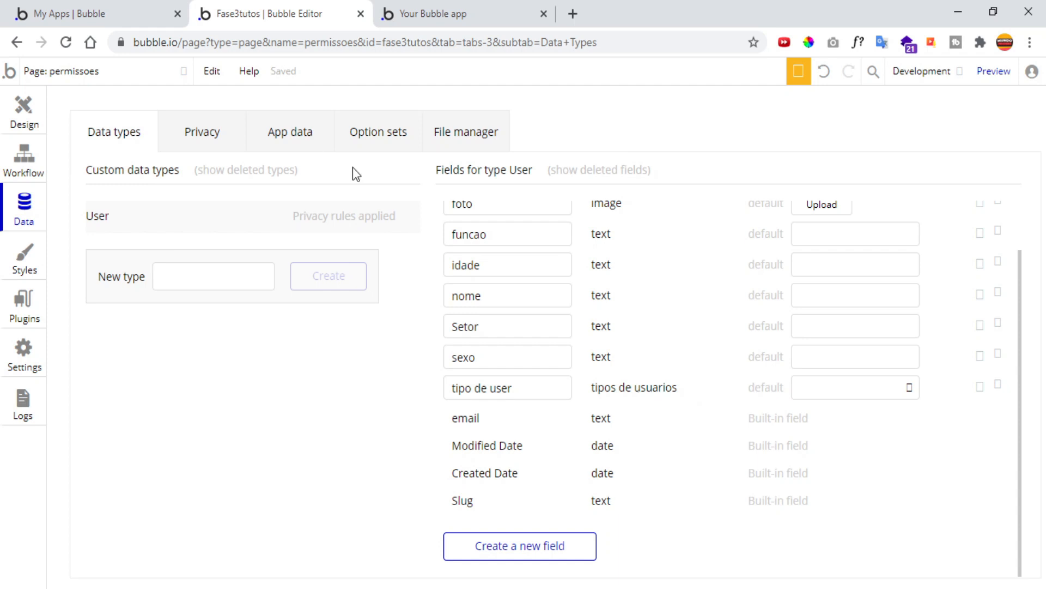
left_click(355, 145)
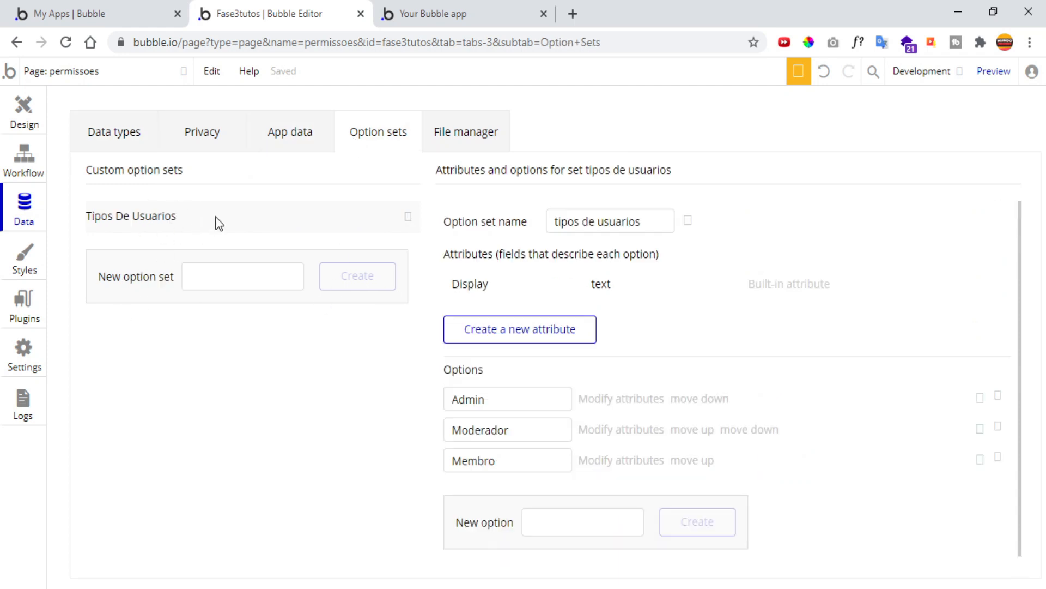
left_click(93, 121)
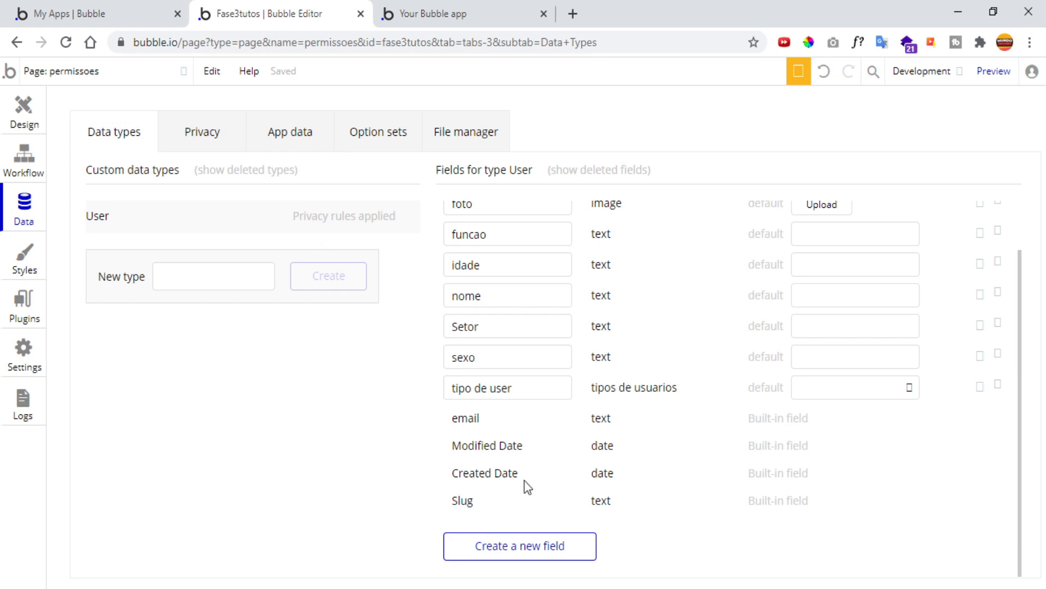
left_click(501, 545)
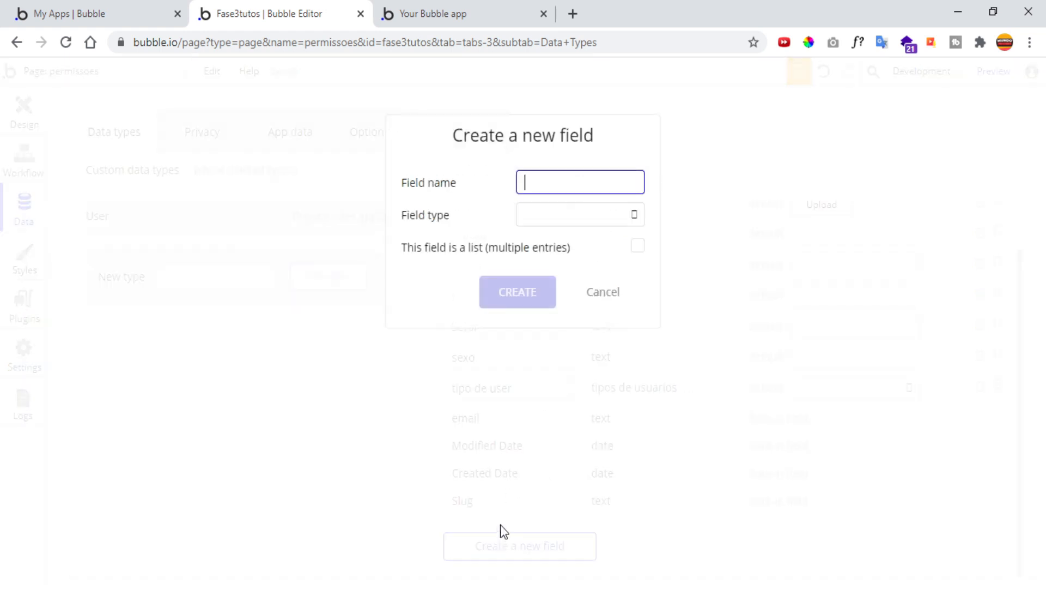
type("user_2")
left_click(598, 223)
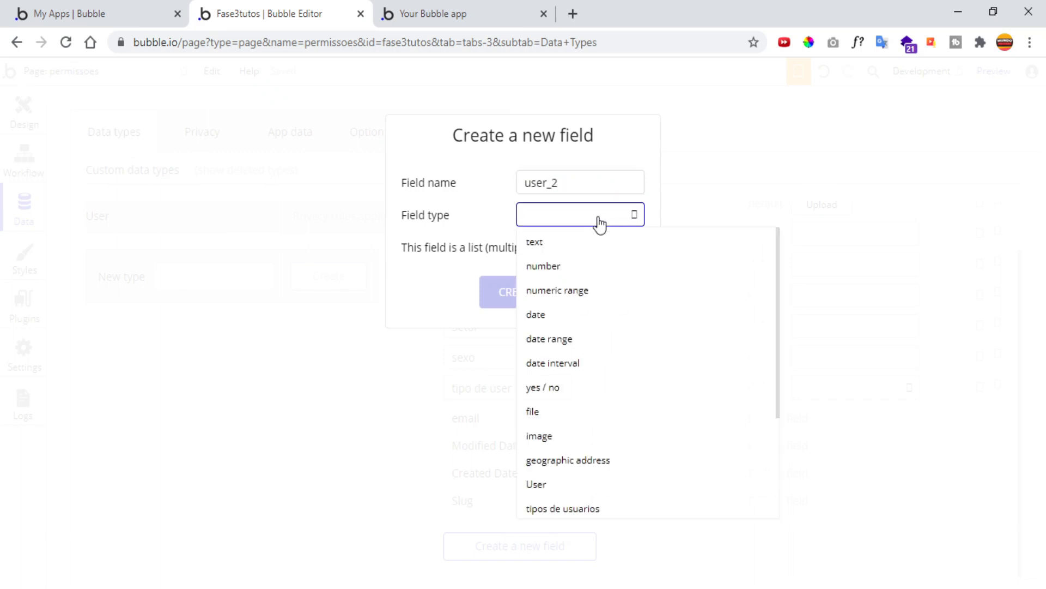
left_click(569, 509)
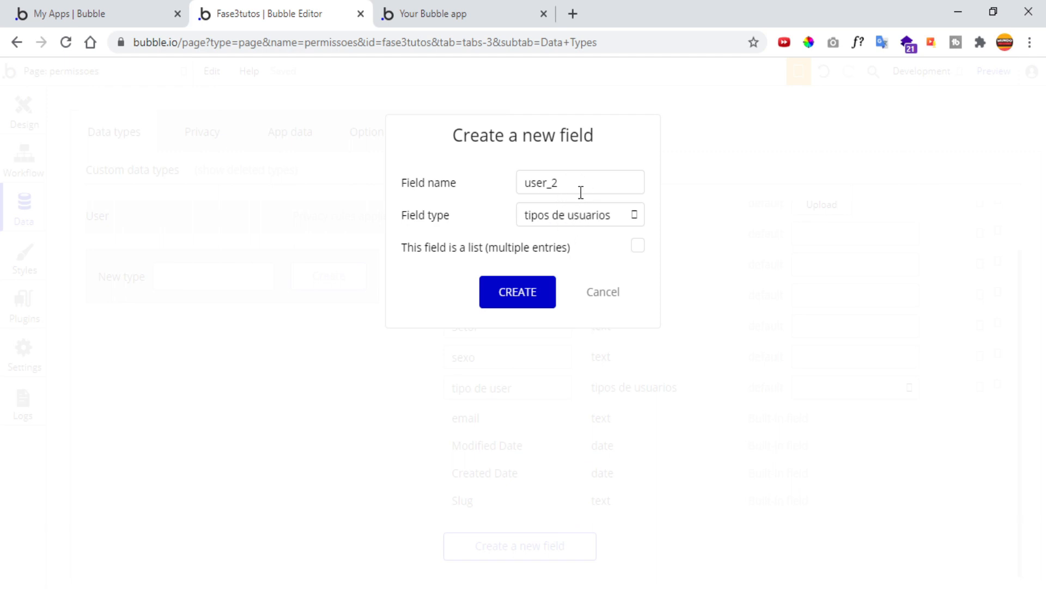
left_click(605, 294)
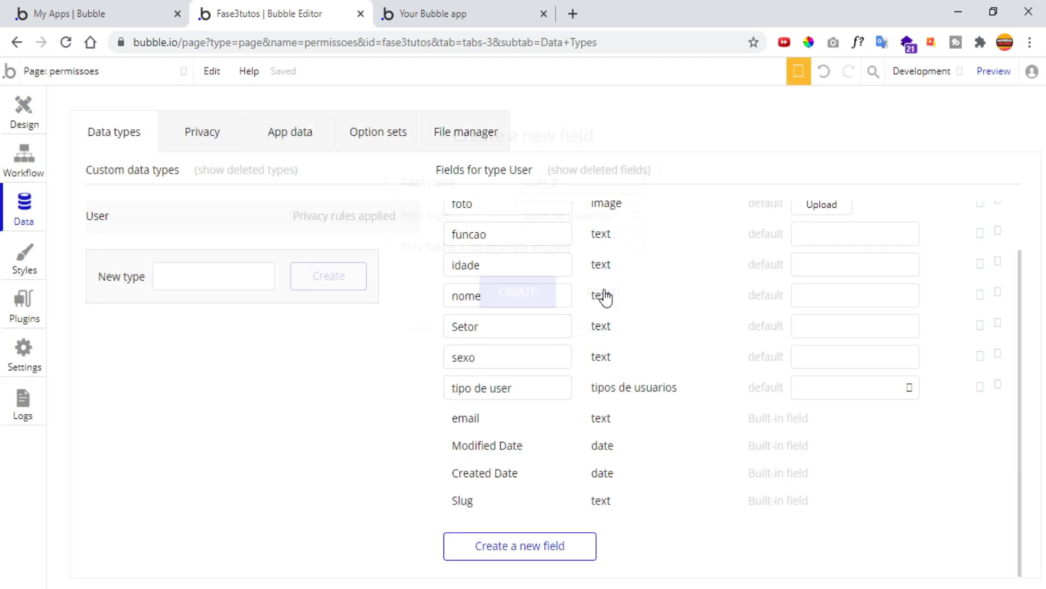
Inspect the properties of the menu group and the dynamic expression in its "logado como" text on the page.
left_click(11, 118)
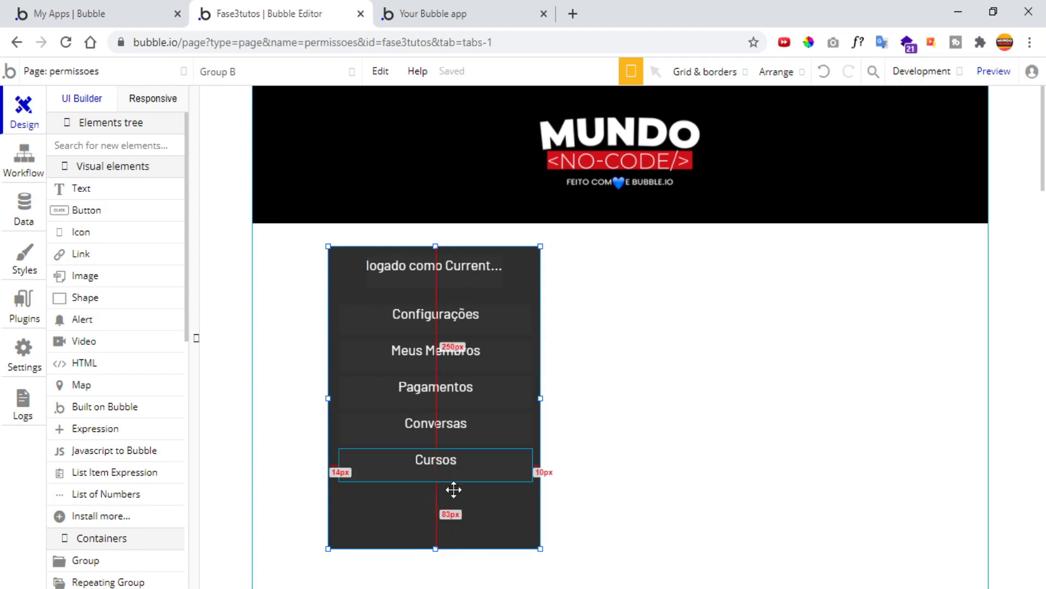
double_click(475, 521)
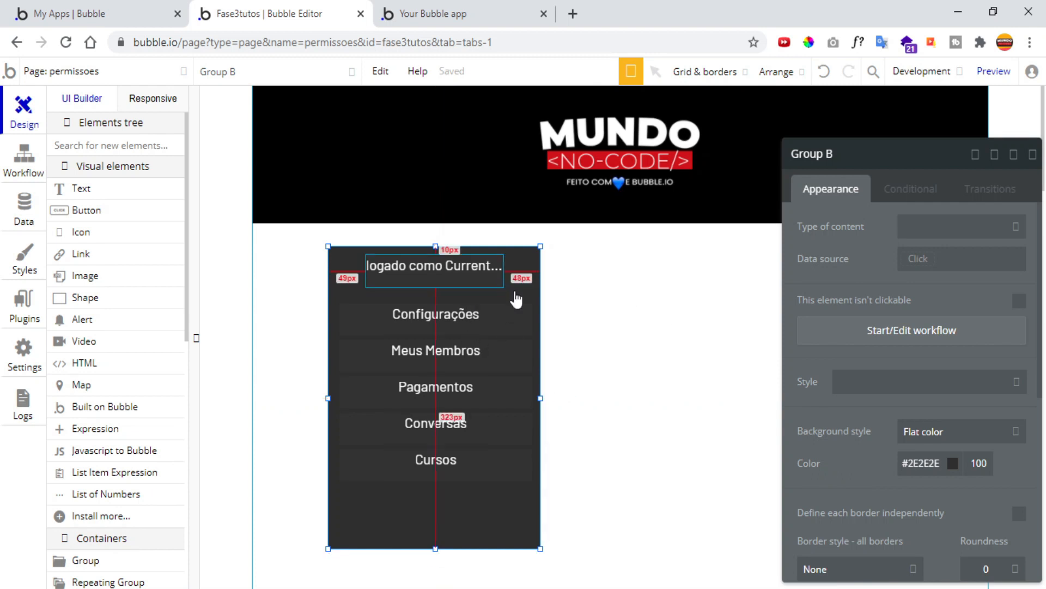
left_click(452, 269)
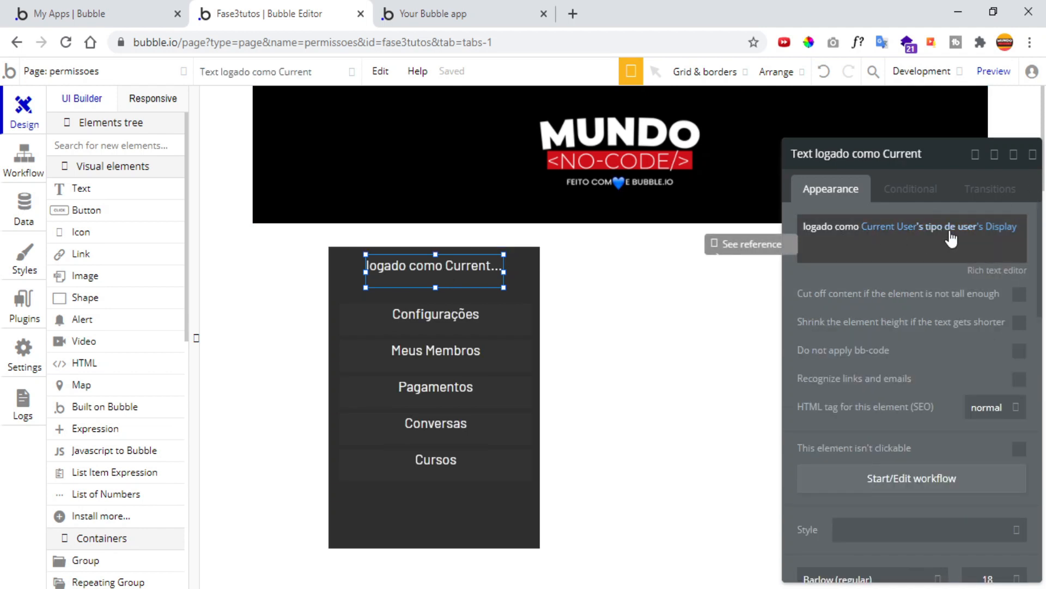
left_click(575, 327)
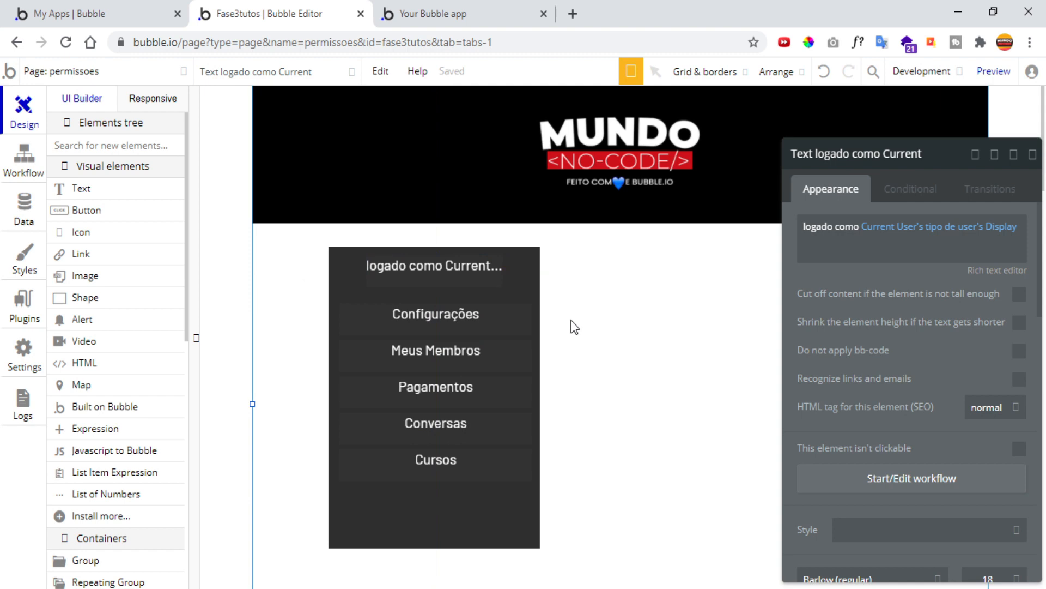
Check the Tipo de user choices in the last user entry of the app data, then close the entry without saving.
left_click(25, 221)
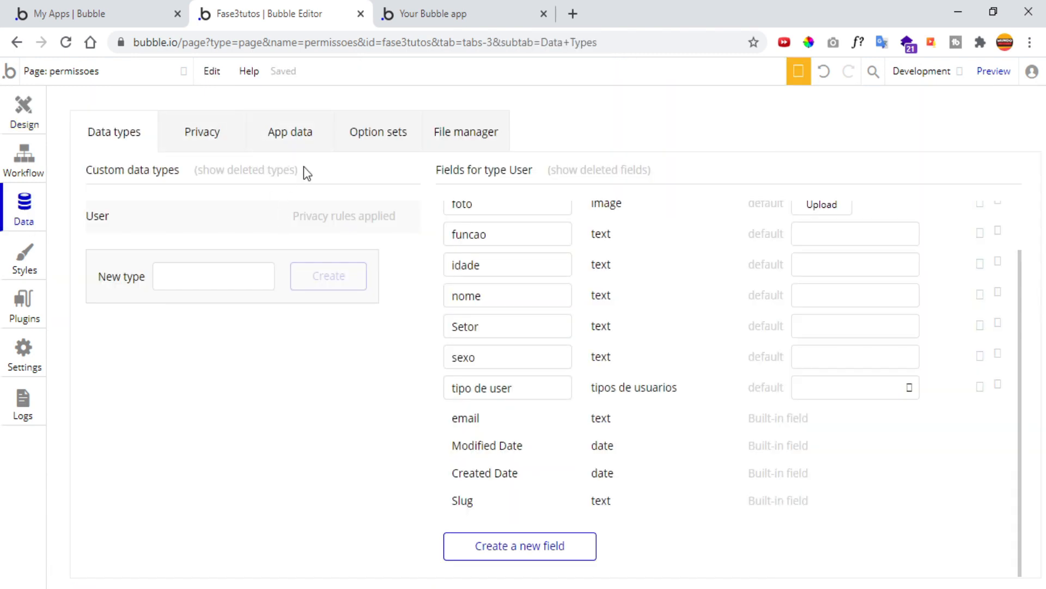
left_click(300, 145)
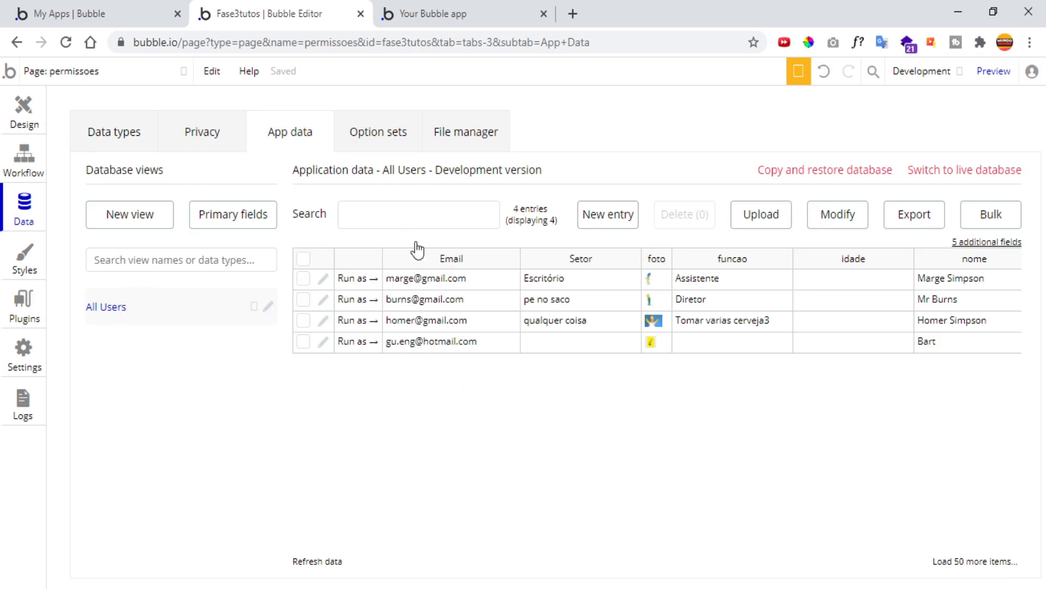
left_click(324, 342)
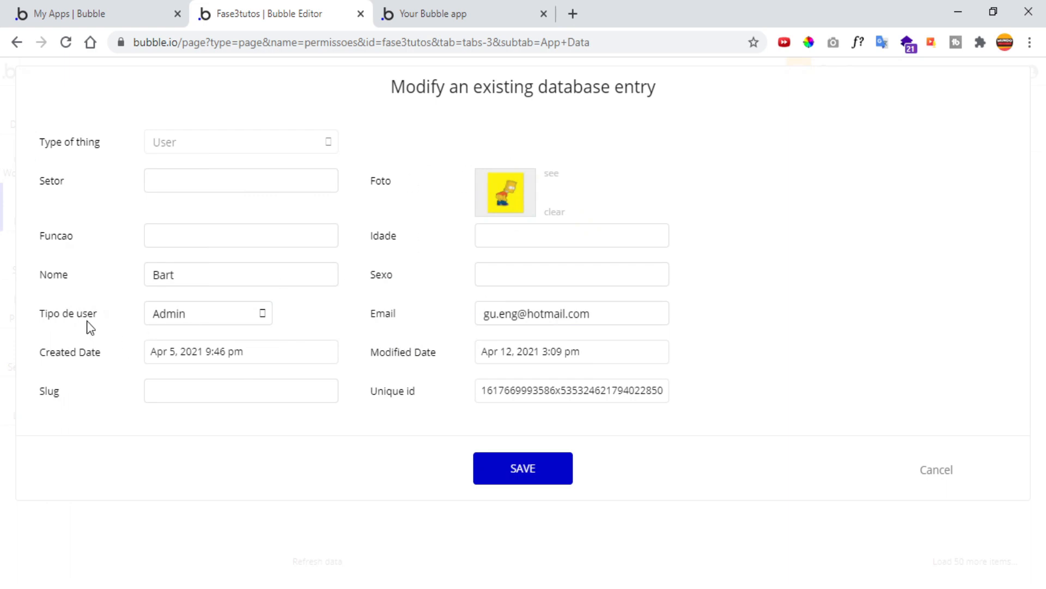
left_click(222, 316)
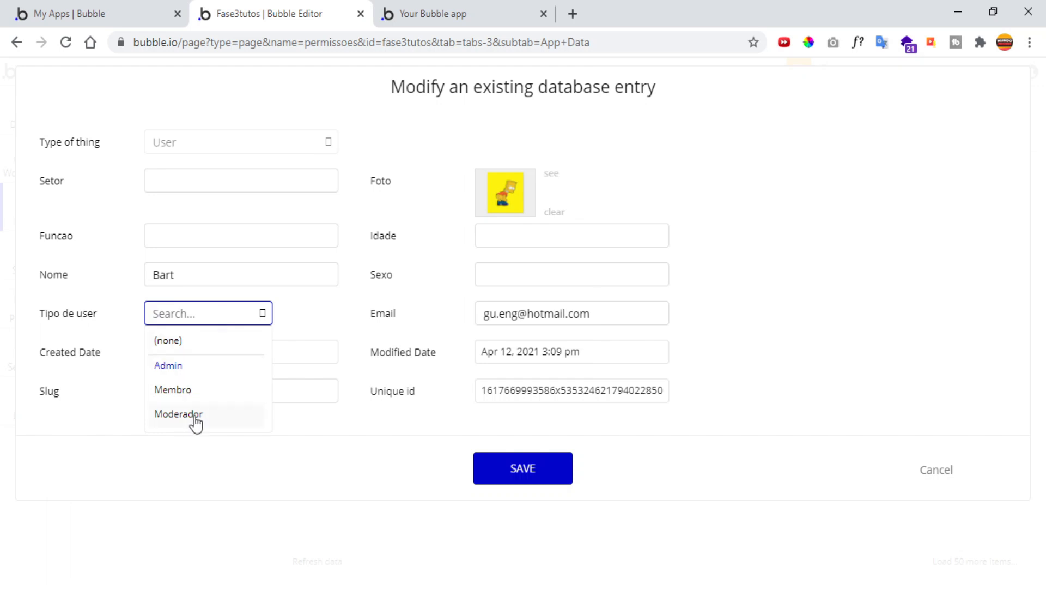
left_click(169, 365)
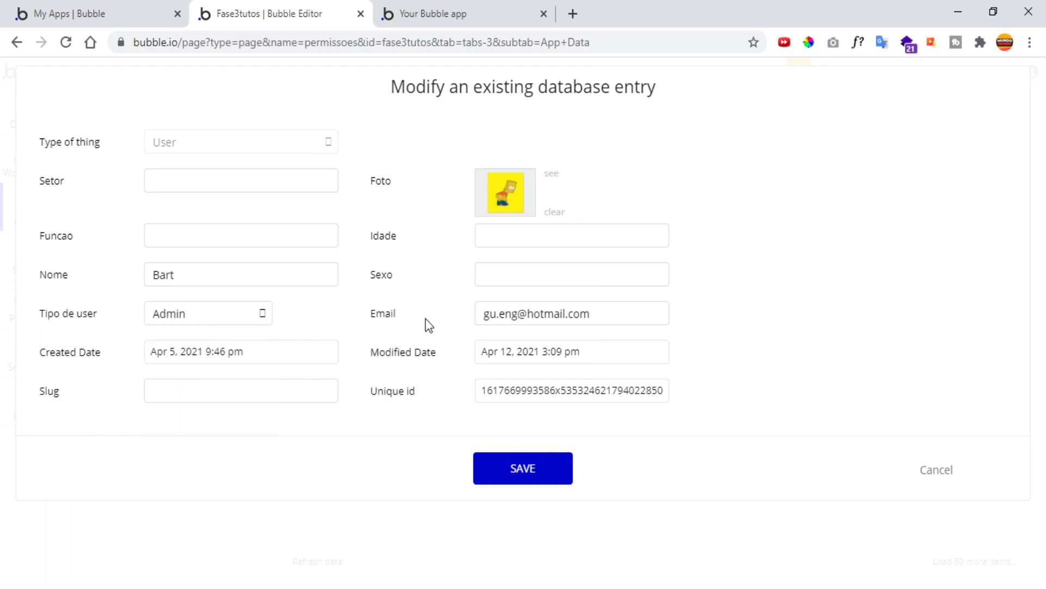
left_click(934, 472)
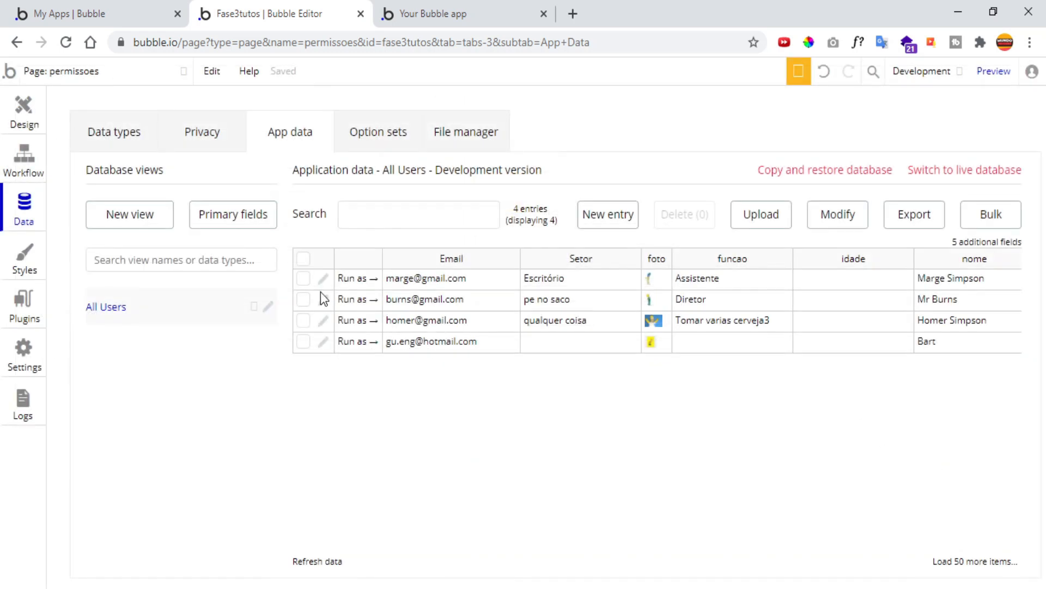
Check the Tipo de user assigned in the third and second user entries, closing each without saving.
left_click(322, 321)
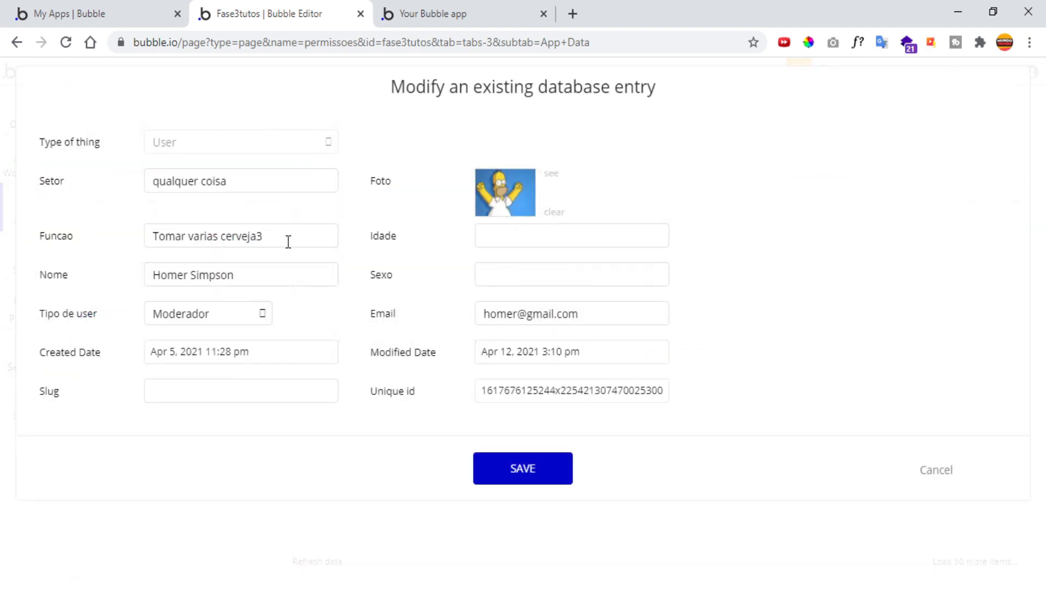
left_click(944, 475)
left_click(322, 299)
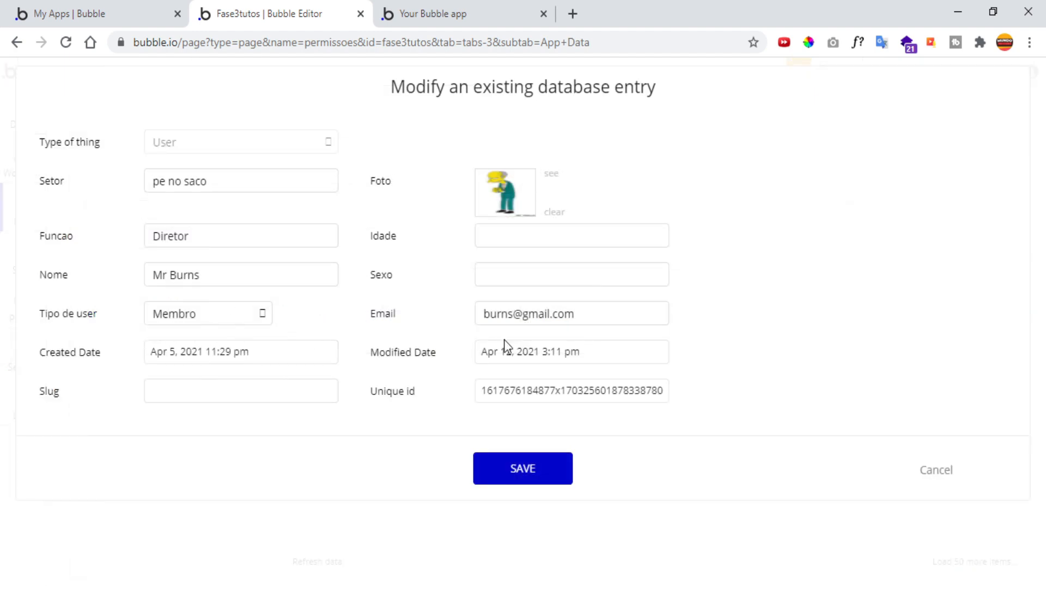
left_click(932, 470)
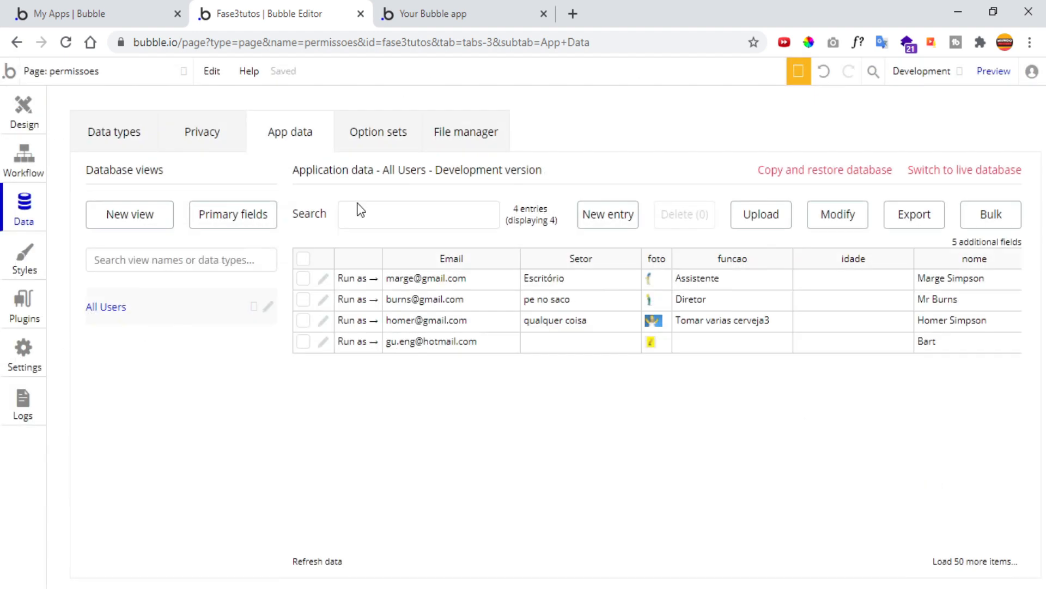
Inspect the page's menu texts Configurações, Meus Membros, Pagamentos, Conversas and Cursos in the design view.
left_click(13, 109)
double_click(284, 252)
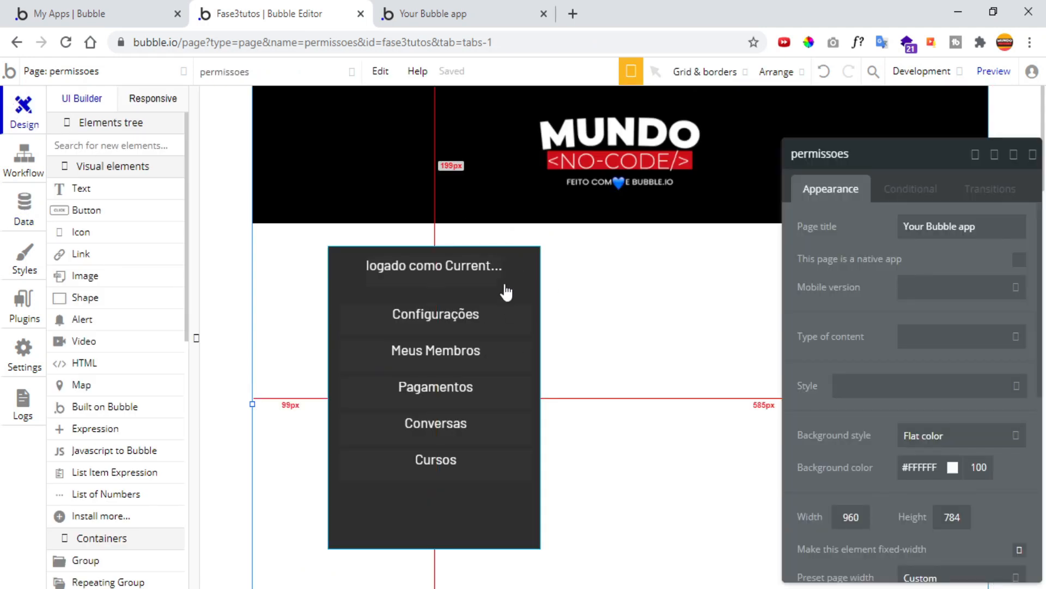
left_click(504, 322)
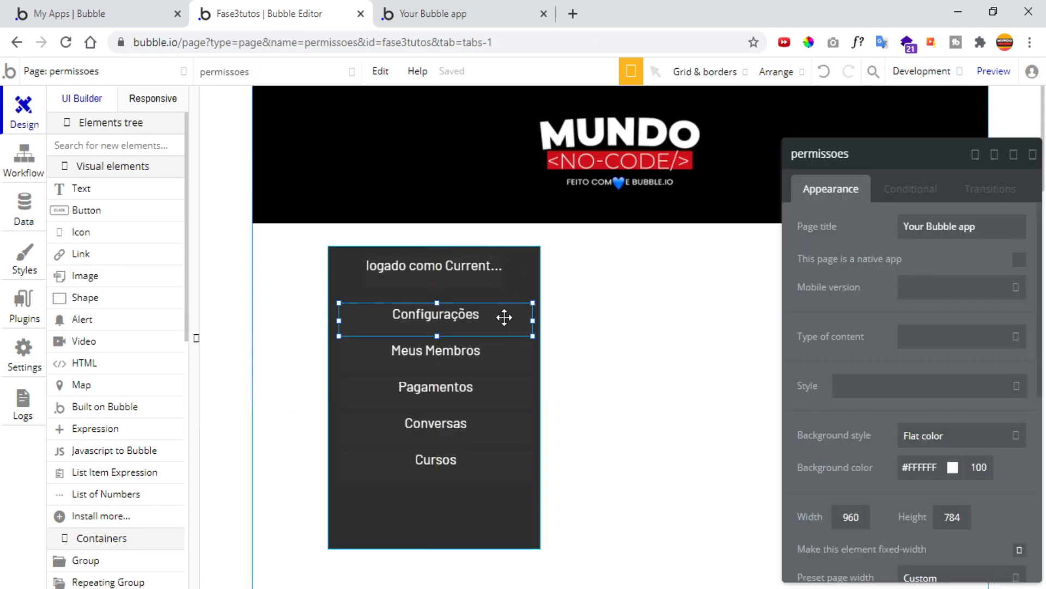
left_click(498, 359)
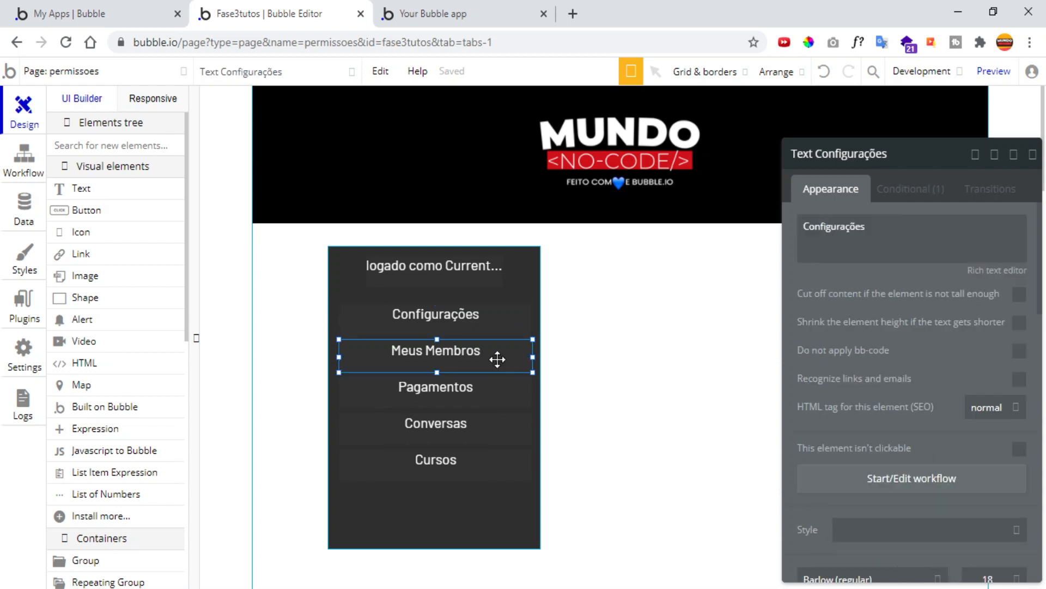
left_click(485, 388)
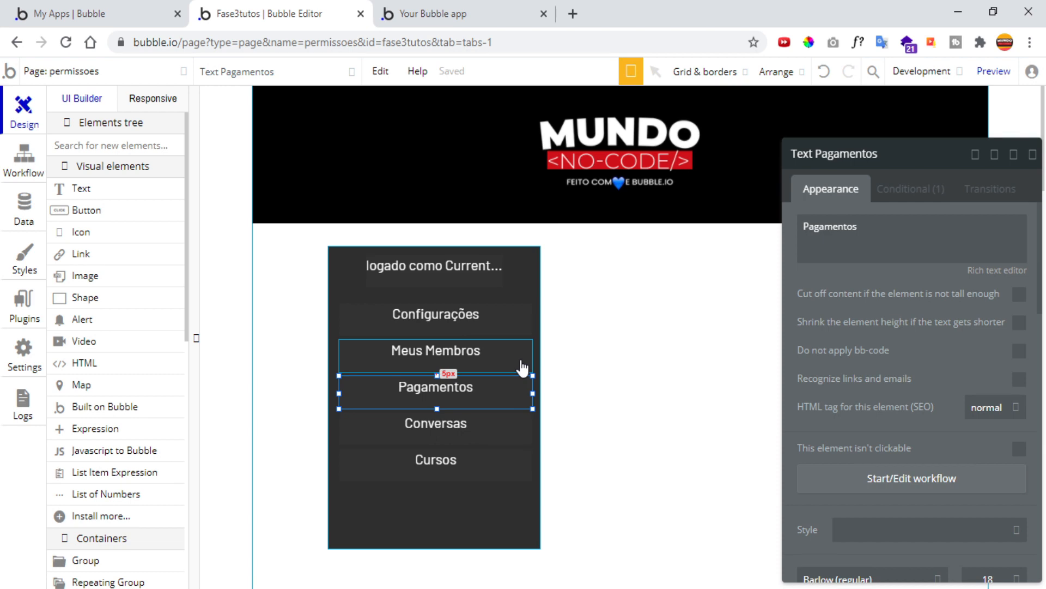
left_click(480, 422)
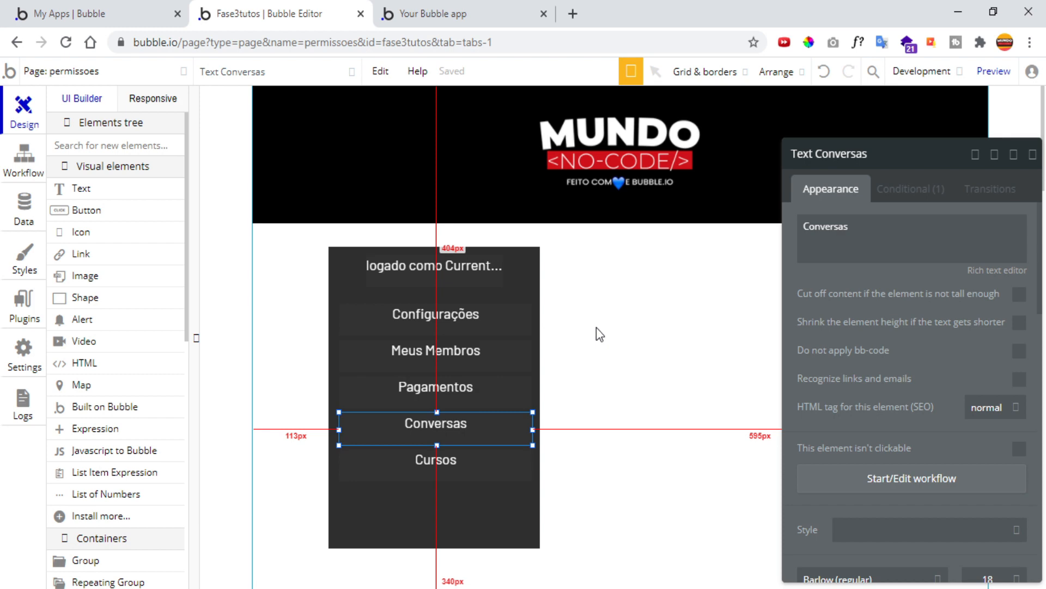
left_click(476, 468)
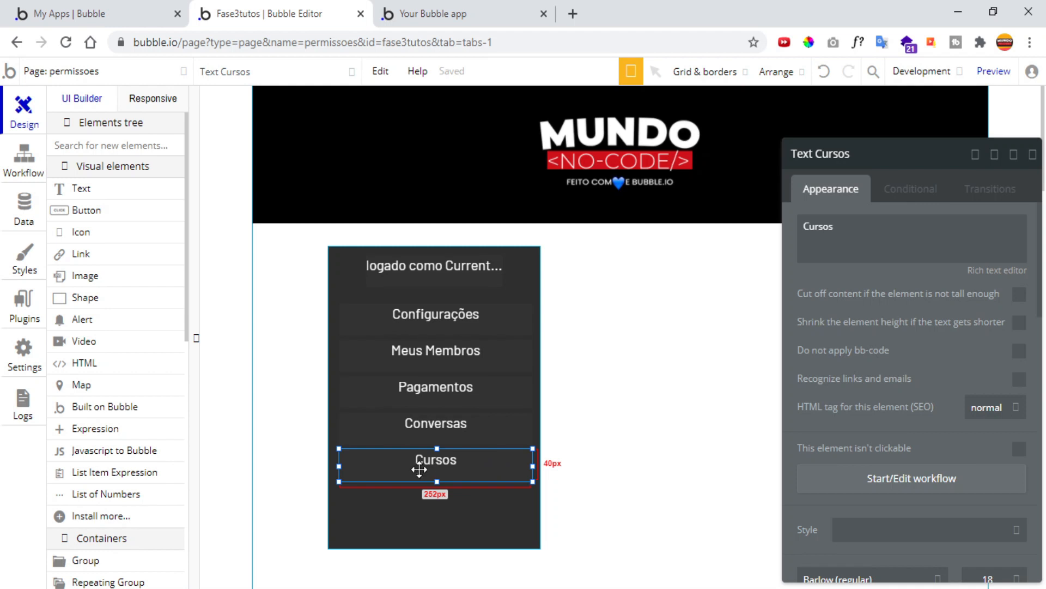
Check the visible-on-page-load setting of the Pagamentos, Meus Membros, Configurações and Conversas menu texts.
left_click(596, 430)
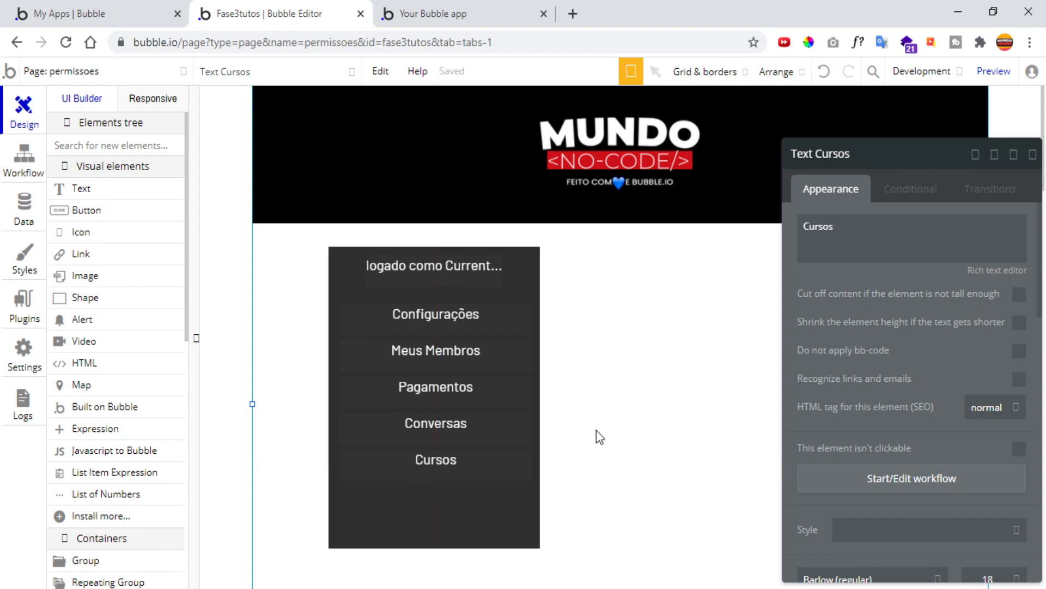
left_click(464, 319)
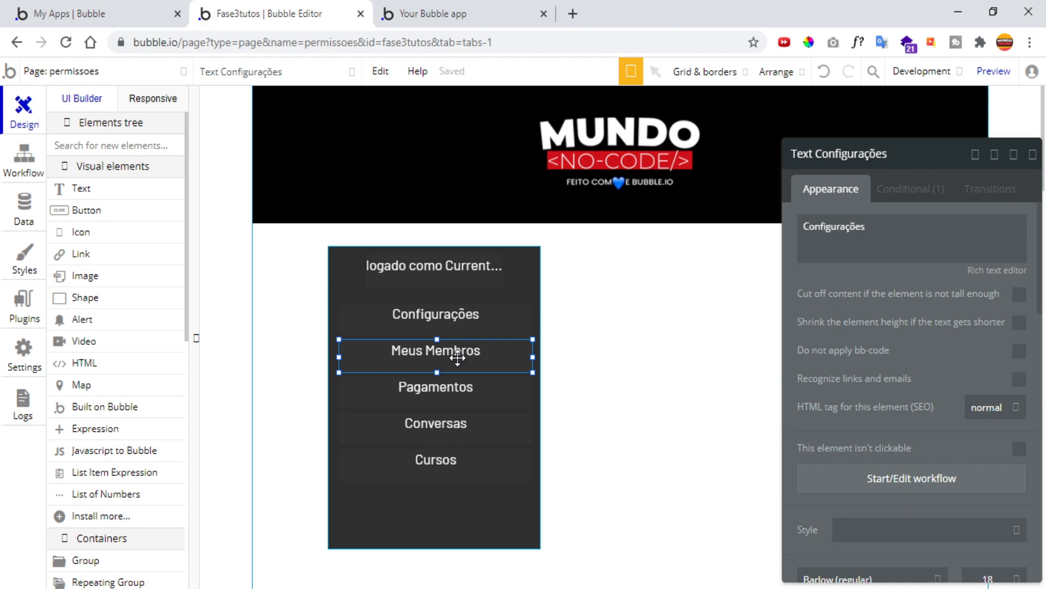
left_click(457, 357)
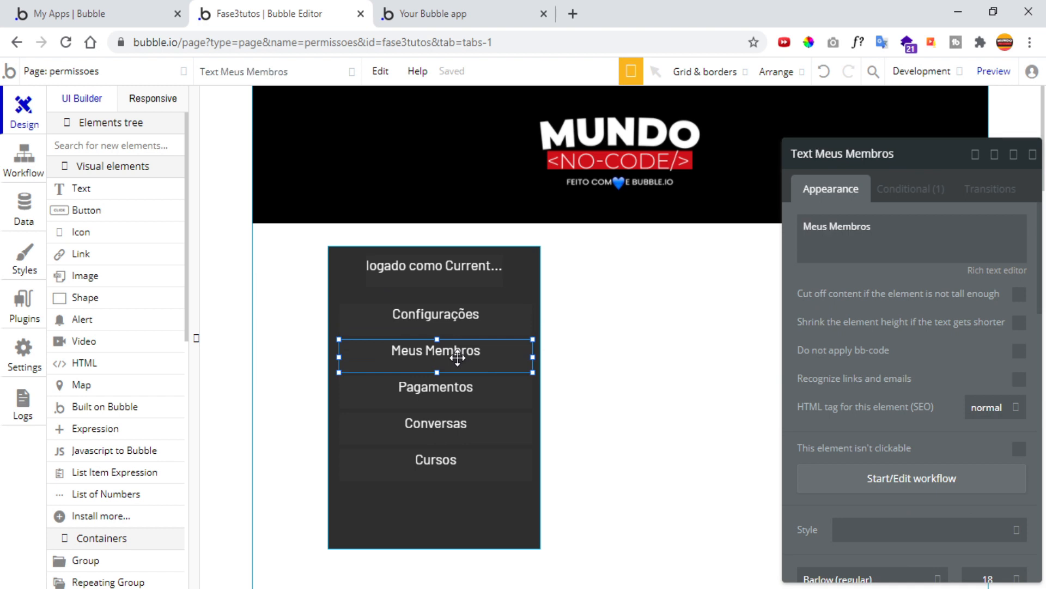
left_click(461, 392)
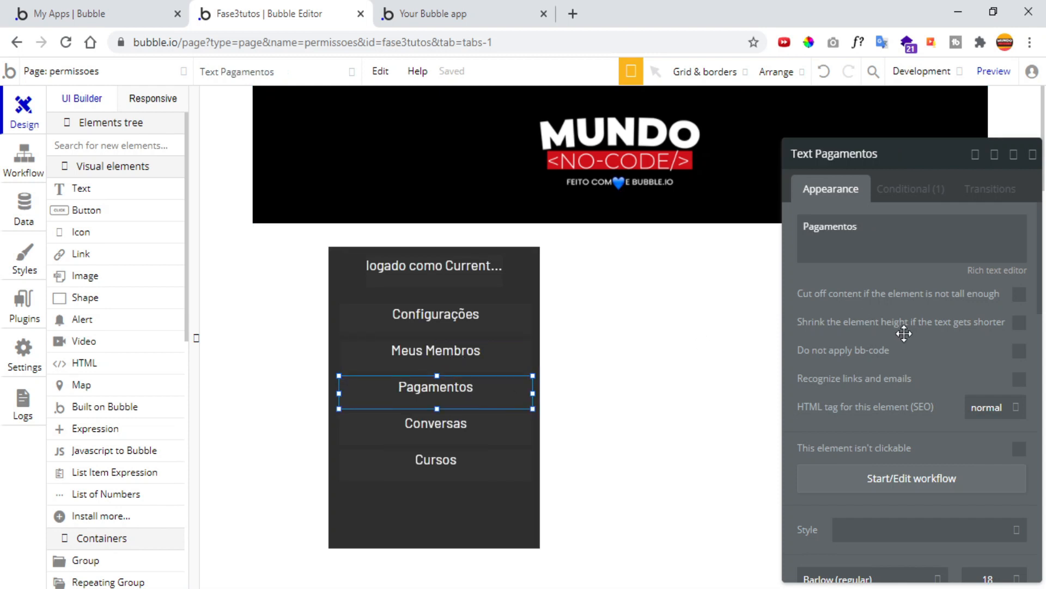
scroll(901, 331, "down", 8)
scroll(895, 345, "down", 5)
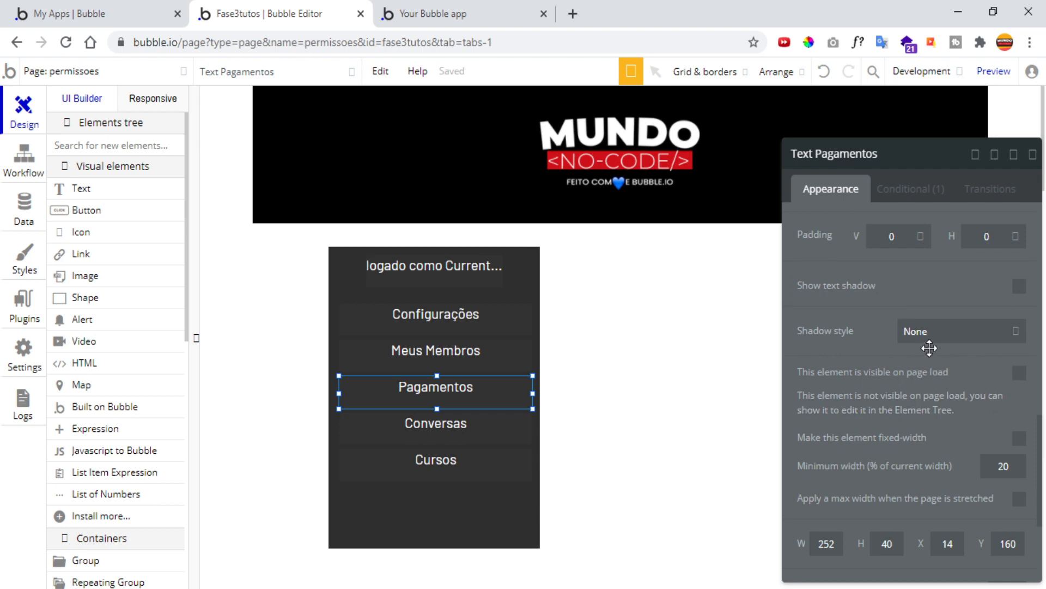
left_click(460, 350)
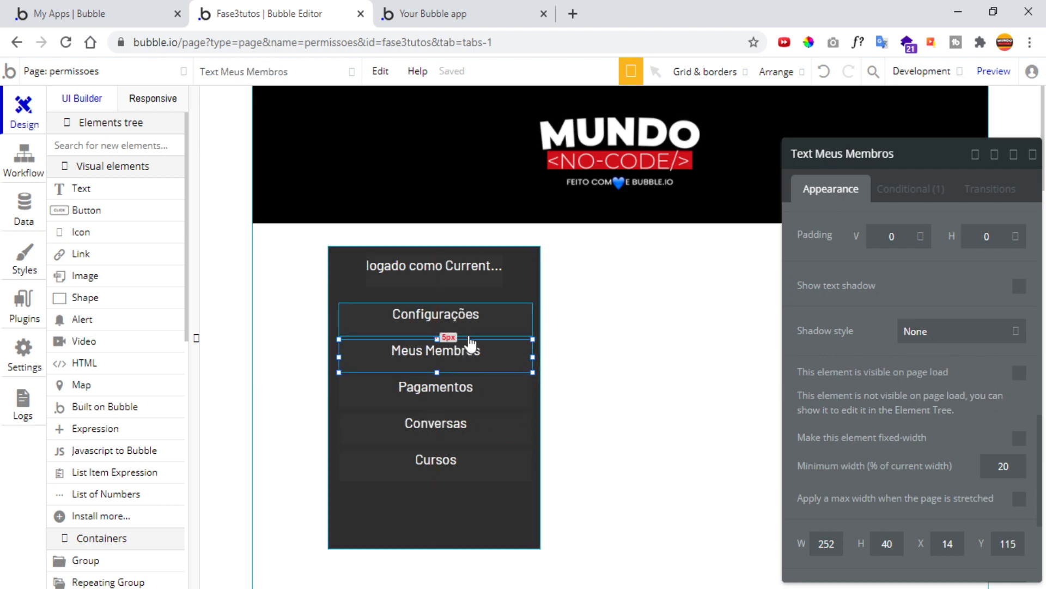
left_click(467, 319)
left_click(469, 423)
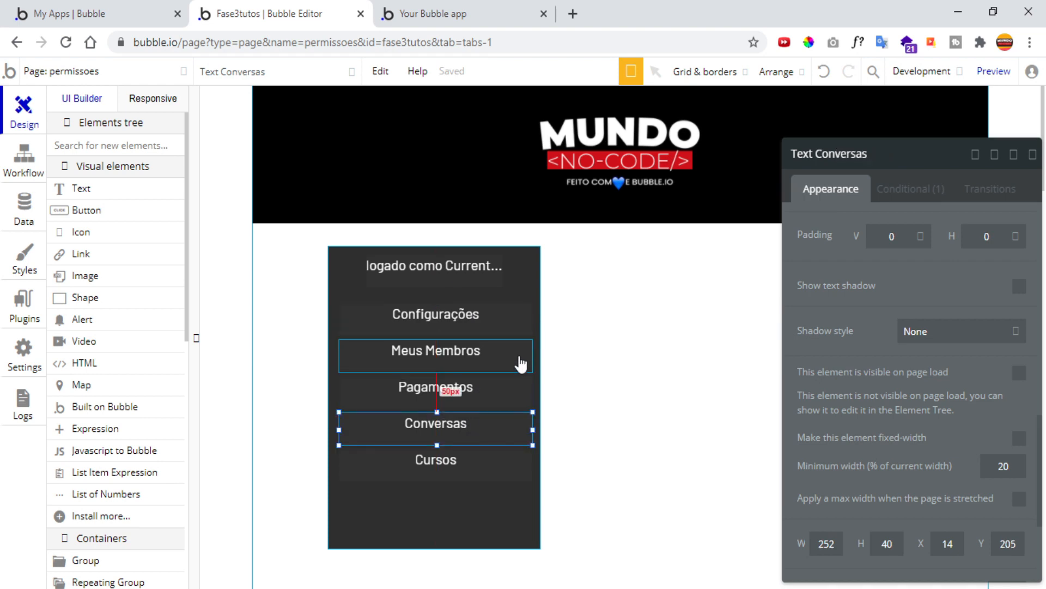
Examine the visibility conditions of the Configurações, Meus Membros, Pagamentos and Conversas menu texts.
left_click(518, 313)
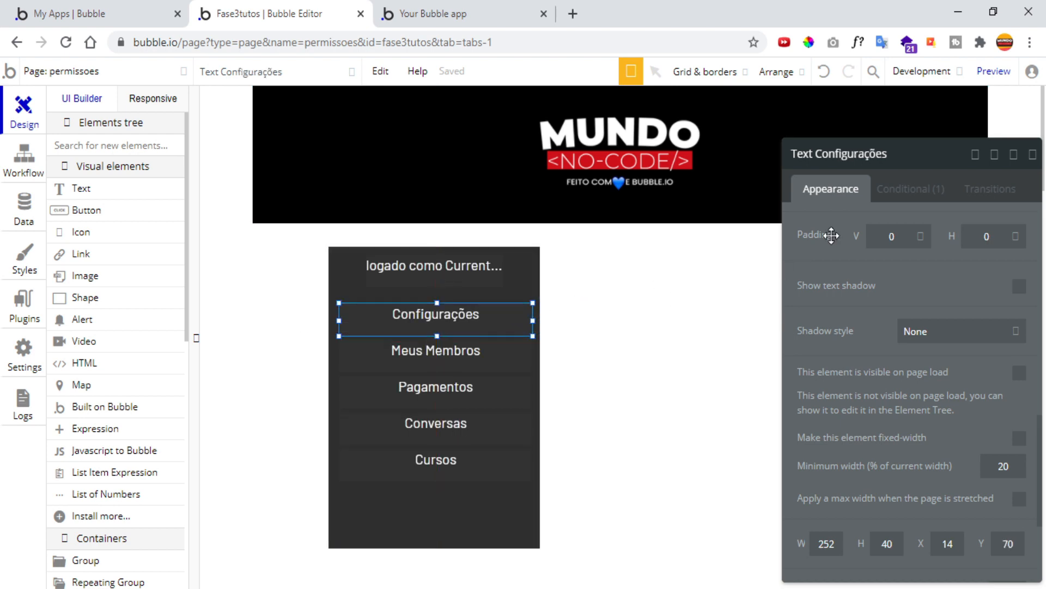
left_click(939, 198)
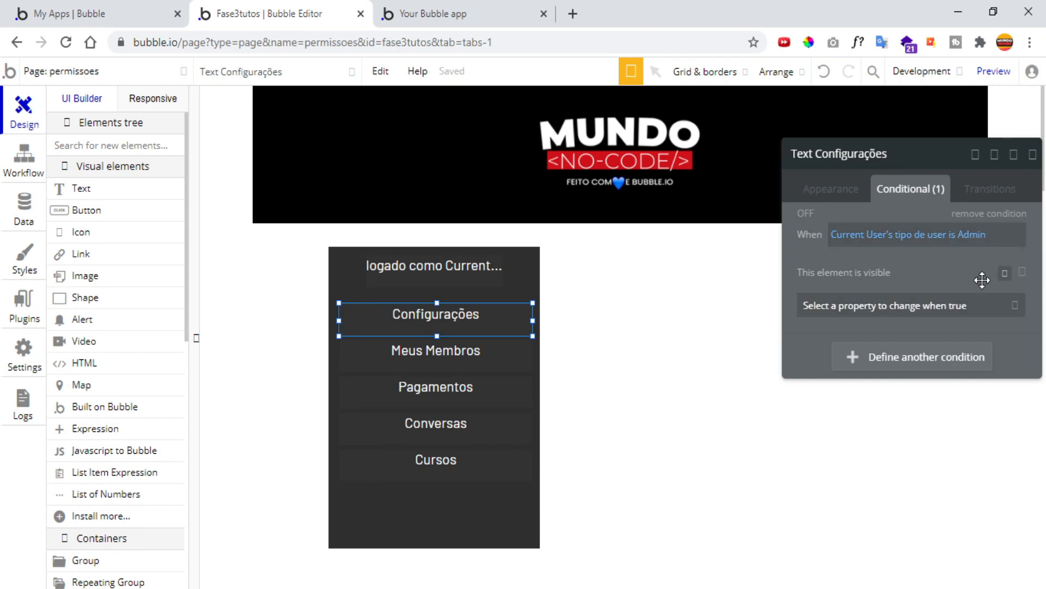
left_click(491, 354)
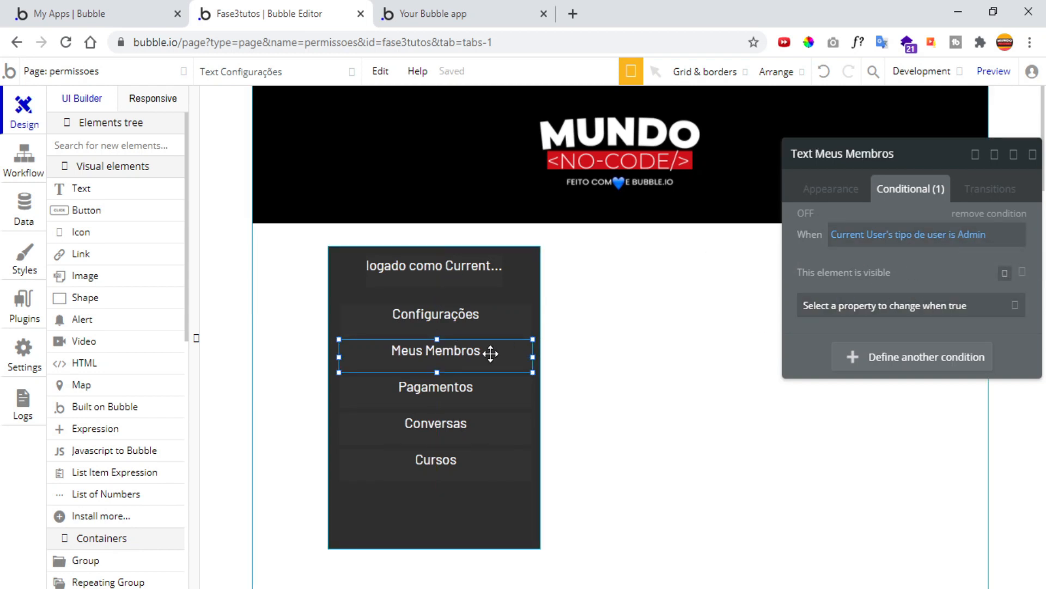
left_click(476, 396)
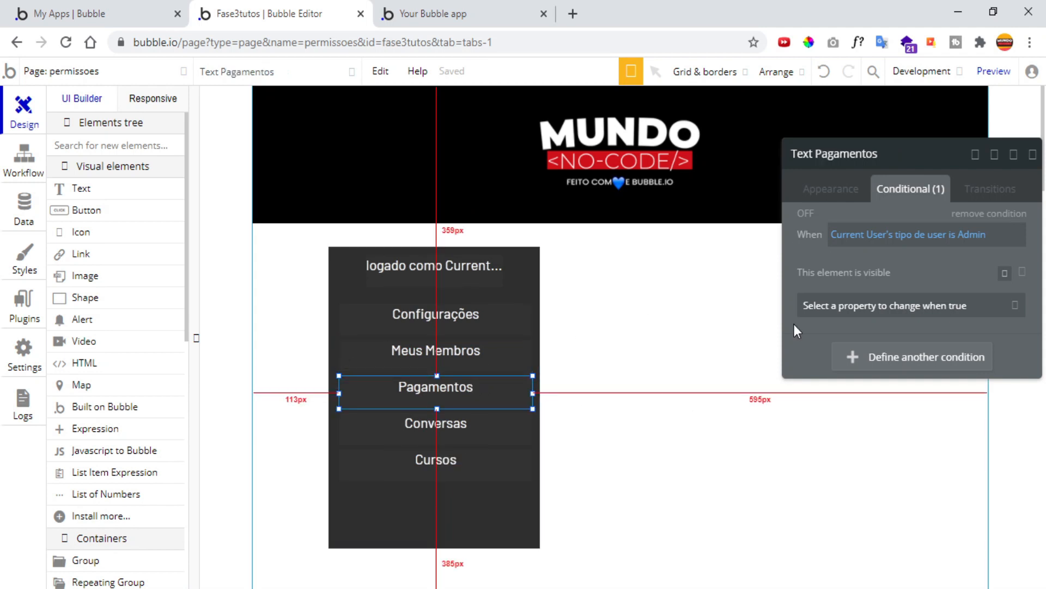
left_click(486, 425)
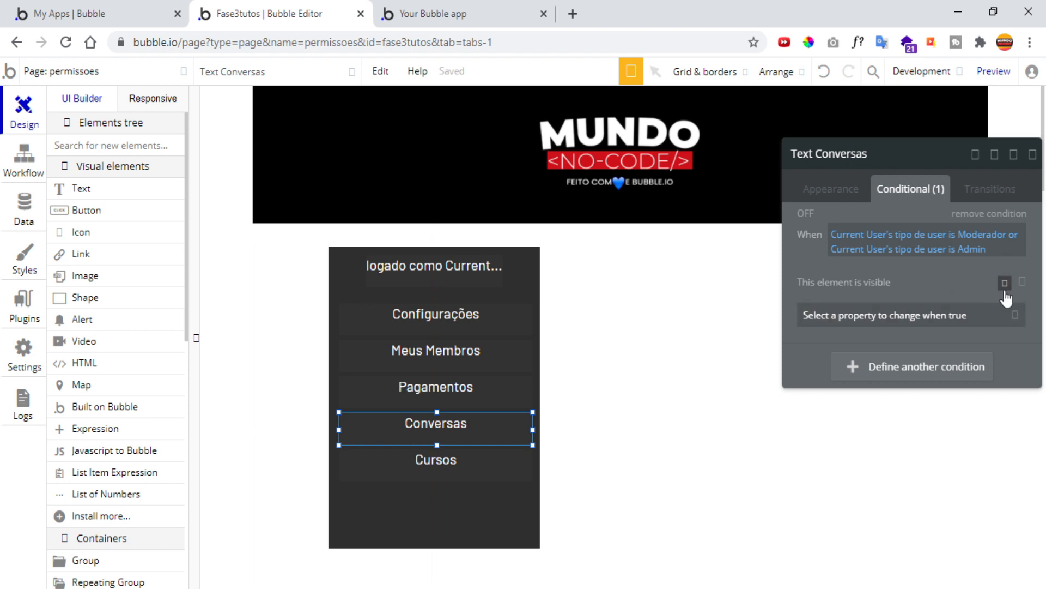
Check the Cursos text for conditions and its visible-on-page-load setting, then close its properties.
left_click(482, 461)
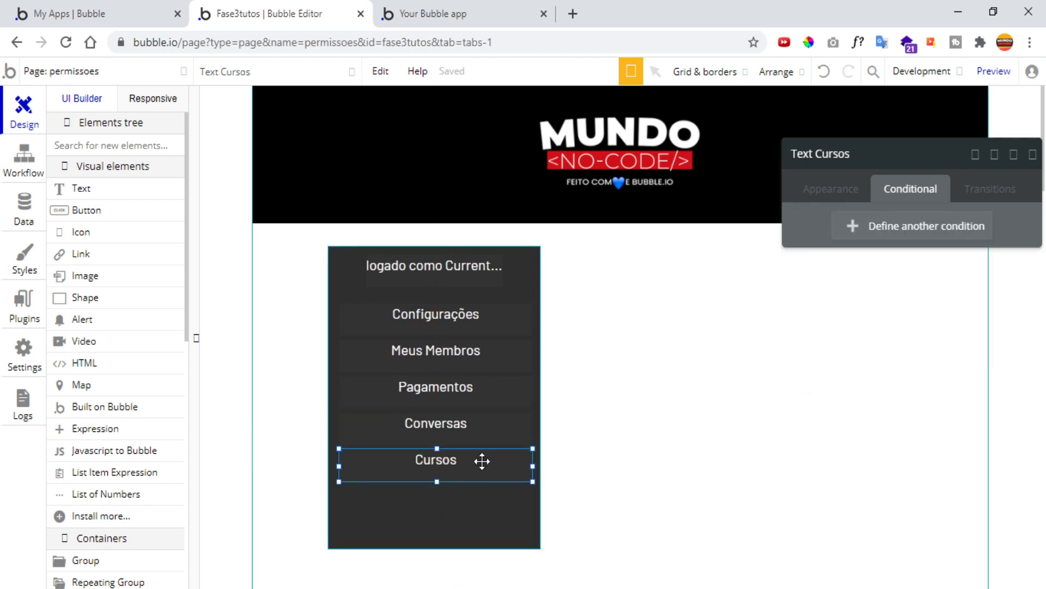
left_click(824, 191)
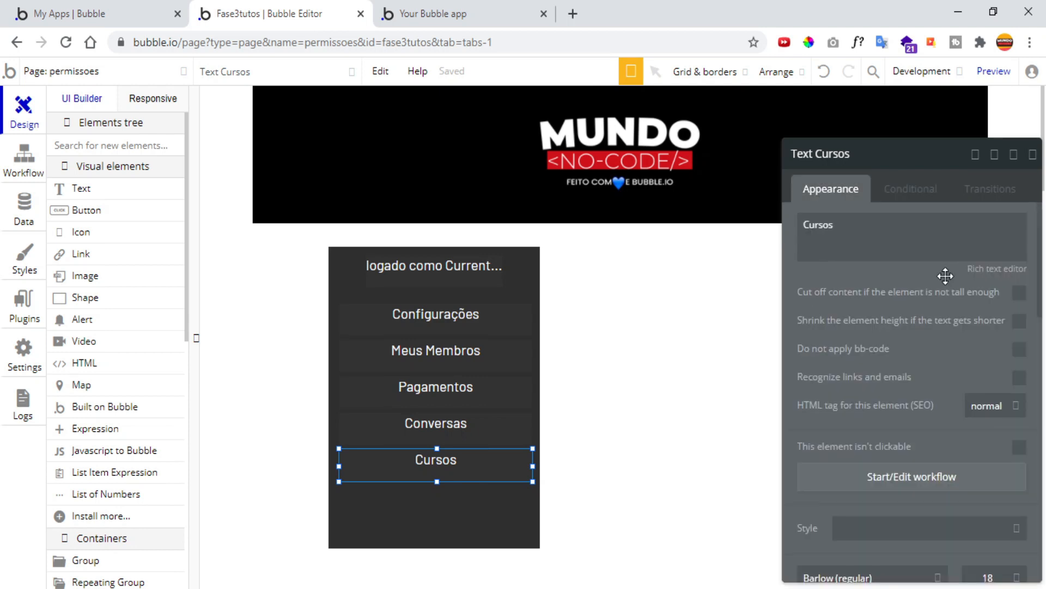
scroll(947, 276, "down", 3)
scroll(946, 276, "down", 10)
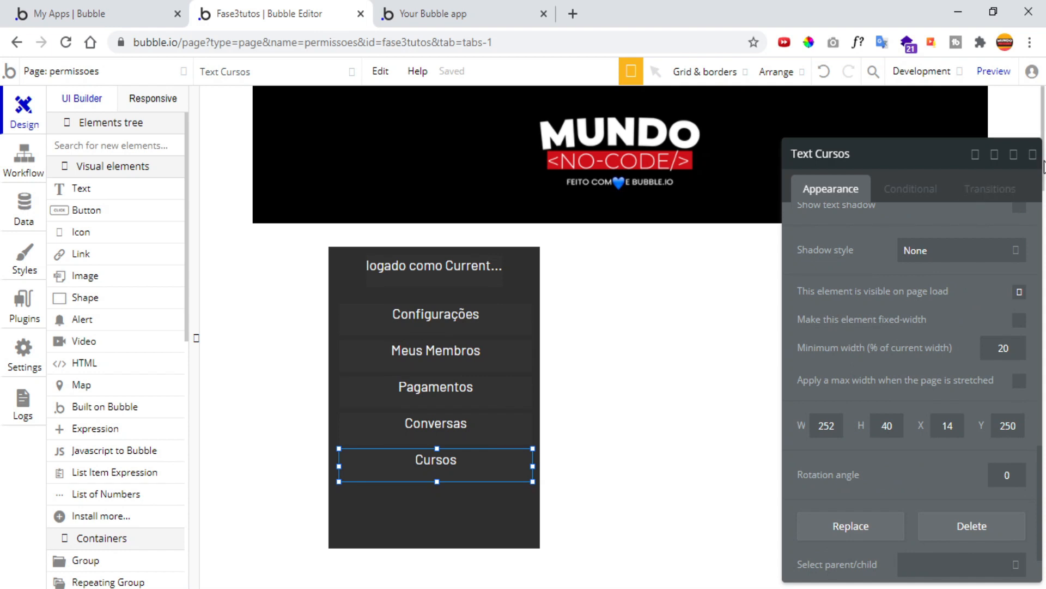
left_click(1032, 155)
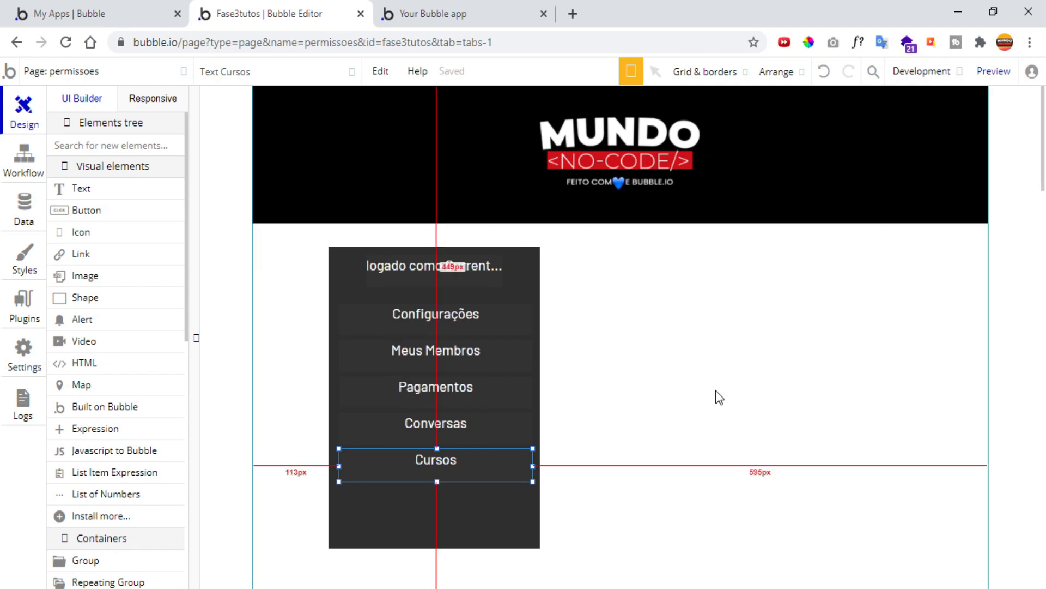
Review the Conversas text's visibility condition, then check the menu group and the page for conditions.
double_click(452, 440)
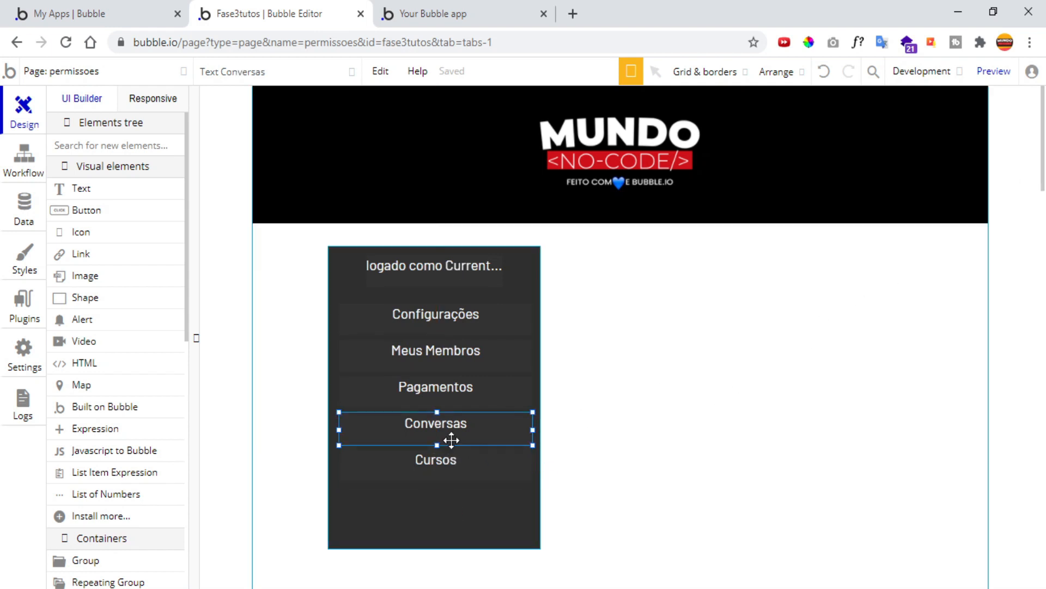
left_click(923, 191)
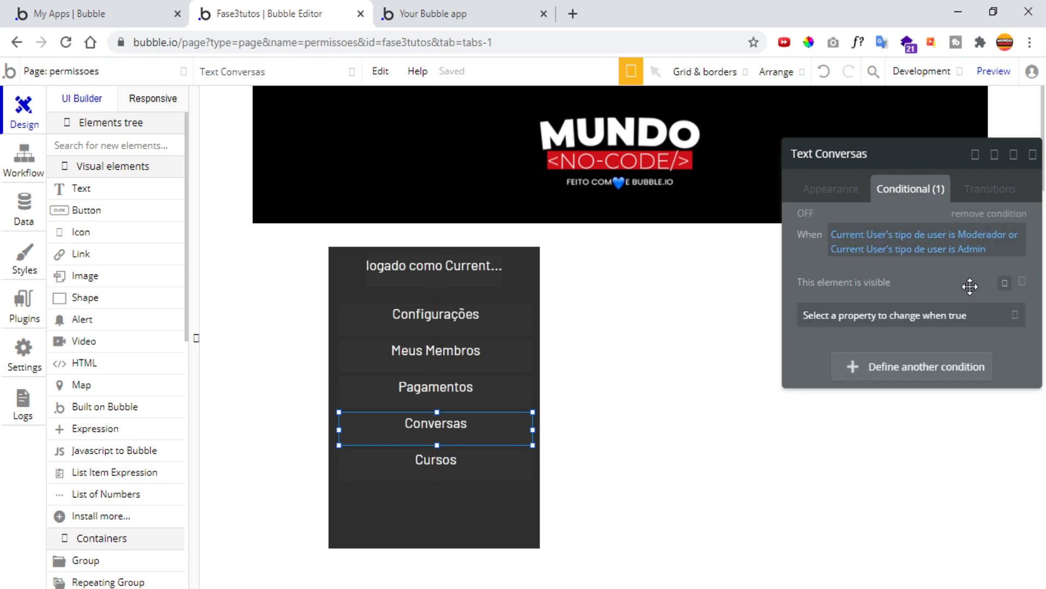
left_click(497, 494)
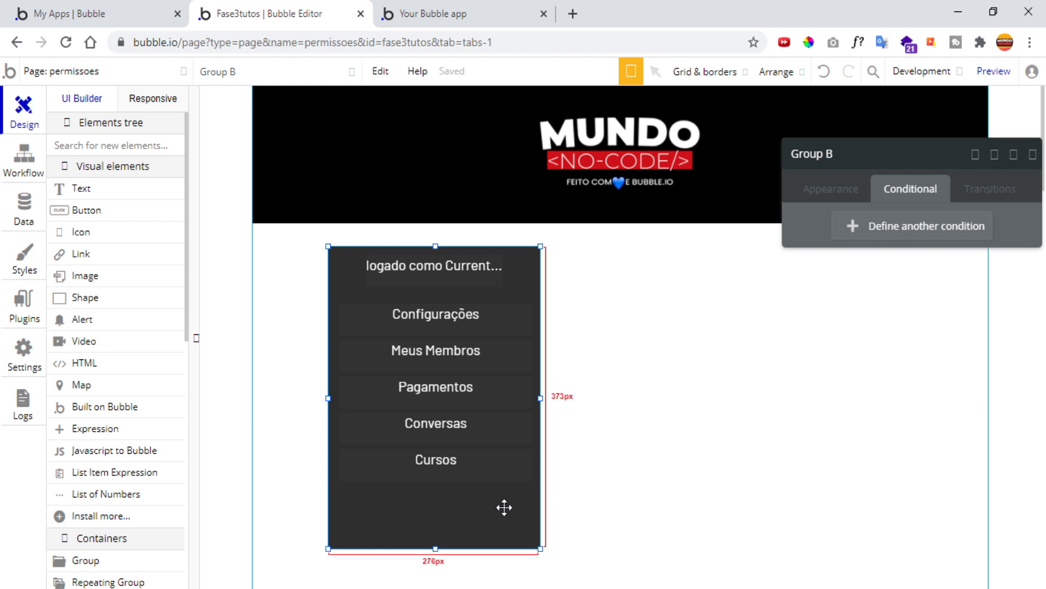
left_click(720, 391)
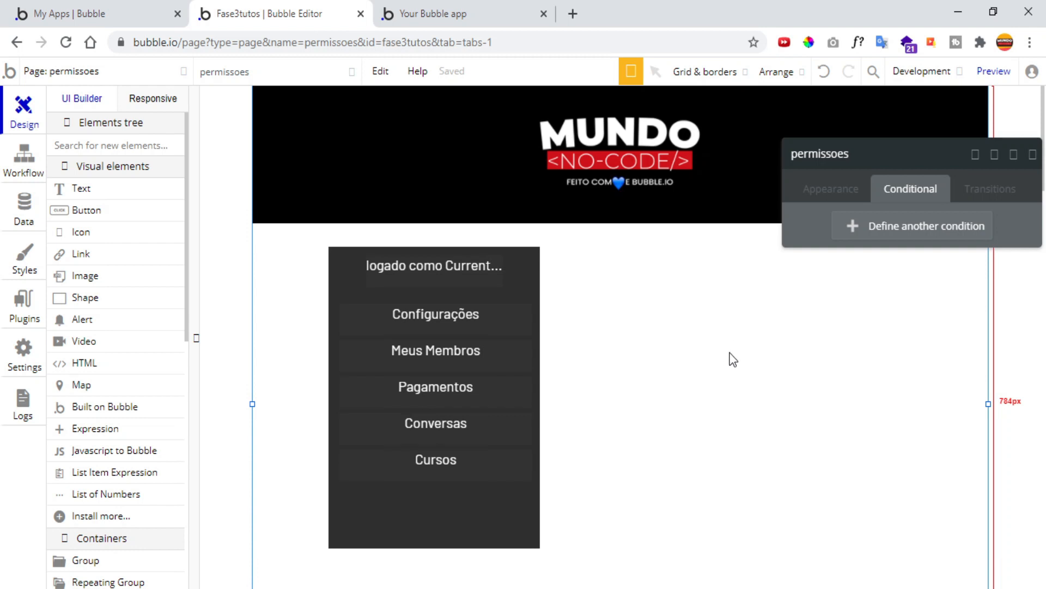
left_click(461, 505)
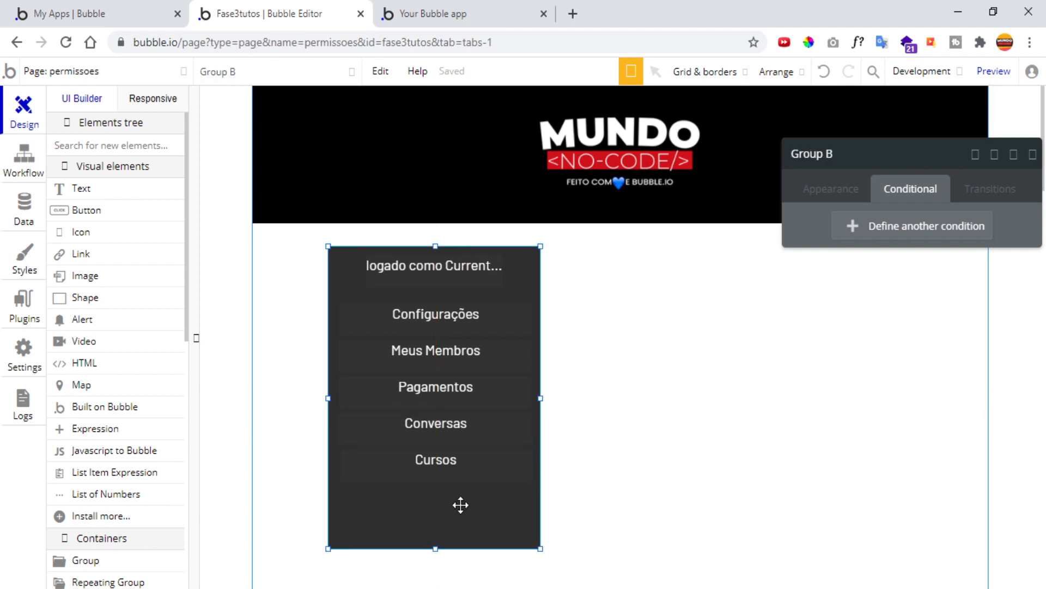
Run the app as the last user listed in the app data and reload the permissoes page to check its menu.
left_click(440, 2)
left_click(289, 2)
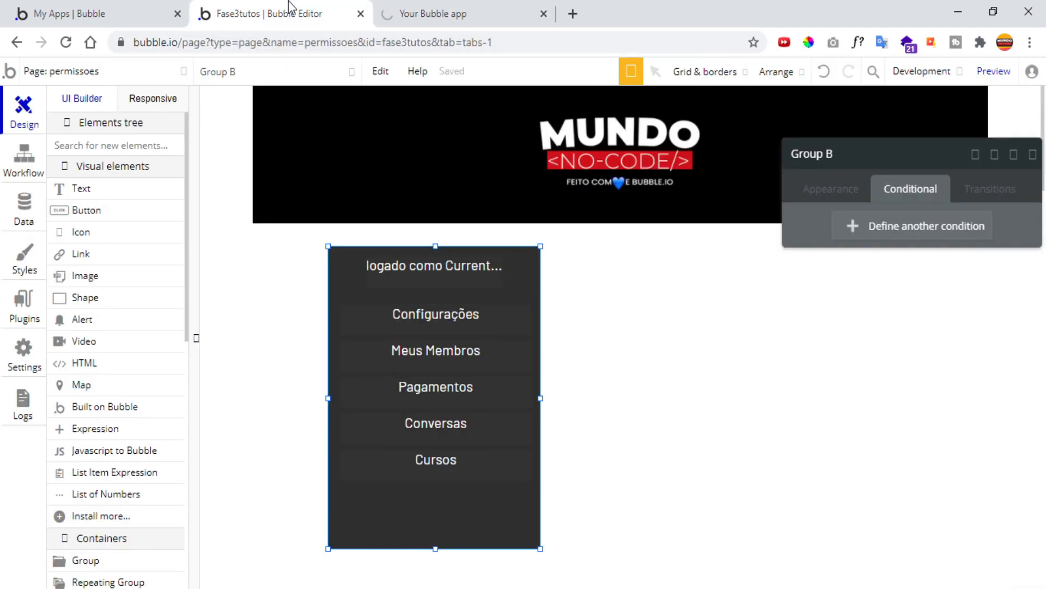
left_click(24, 215)
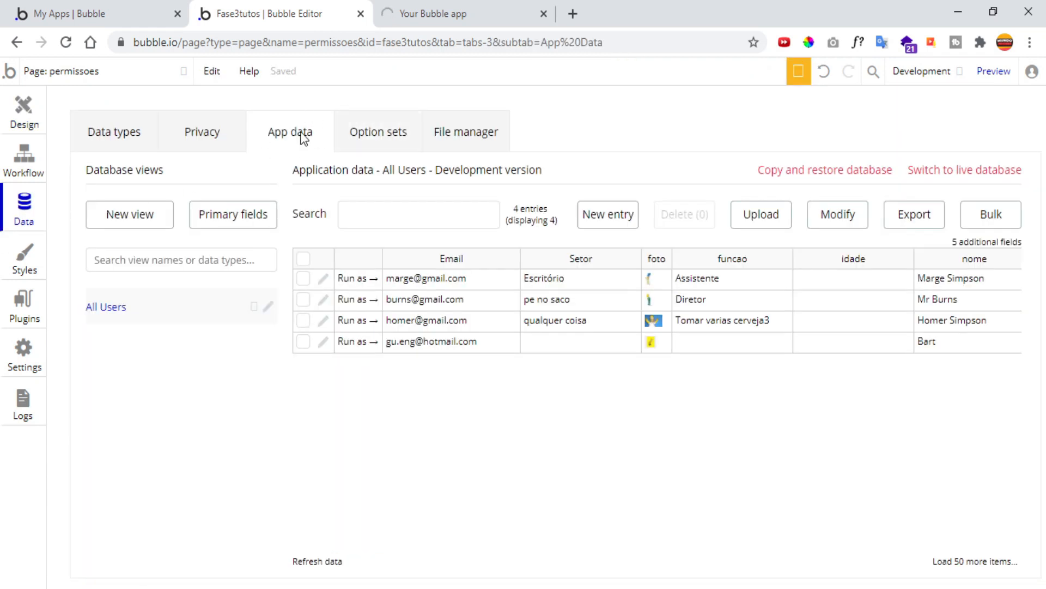
left_click(351, 343)
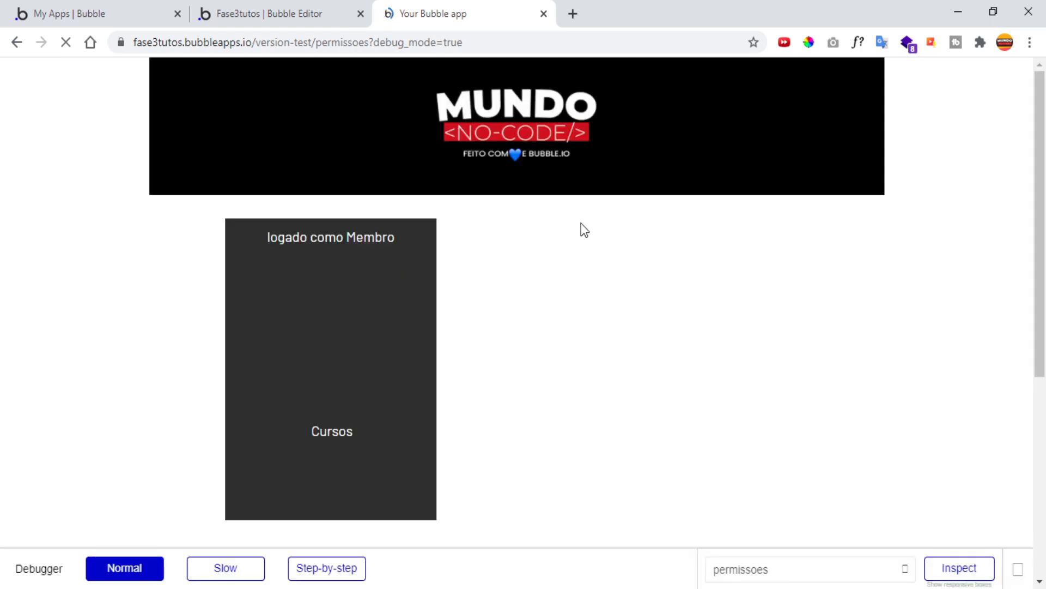
left_click(440, 36)
key("Return")
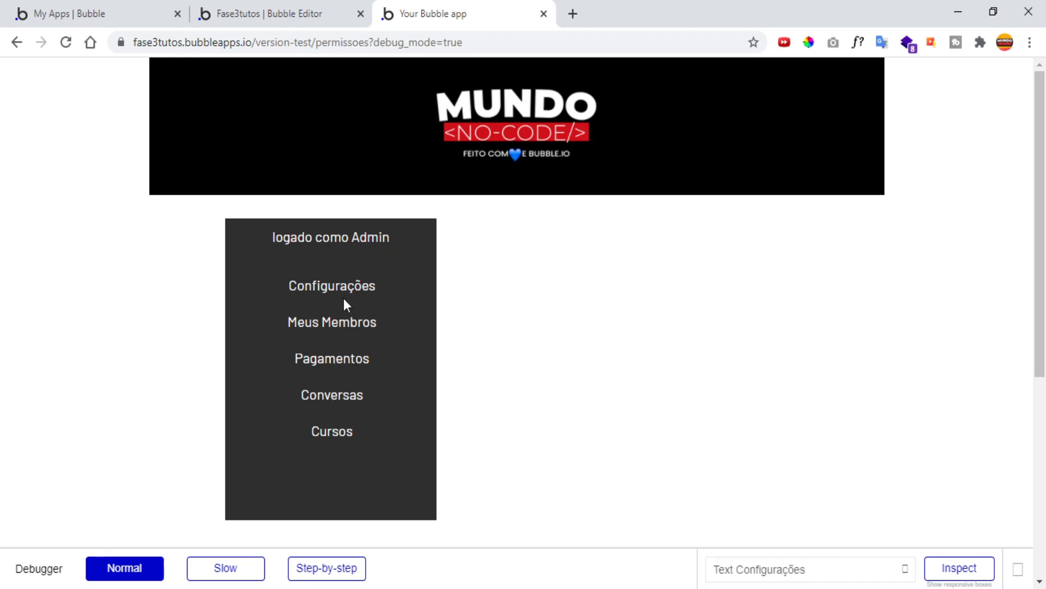
Run the app as the third and second users in the app data, checking the permissoes menu for each.
left_click(299, 7)
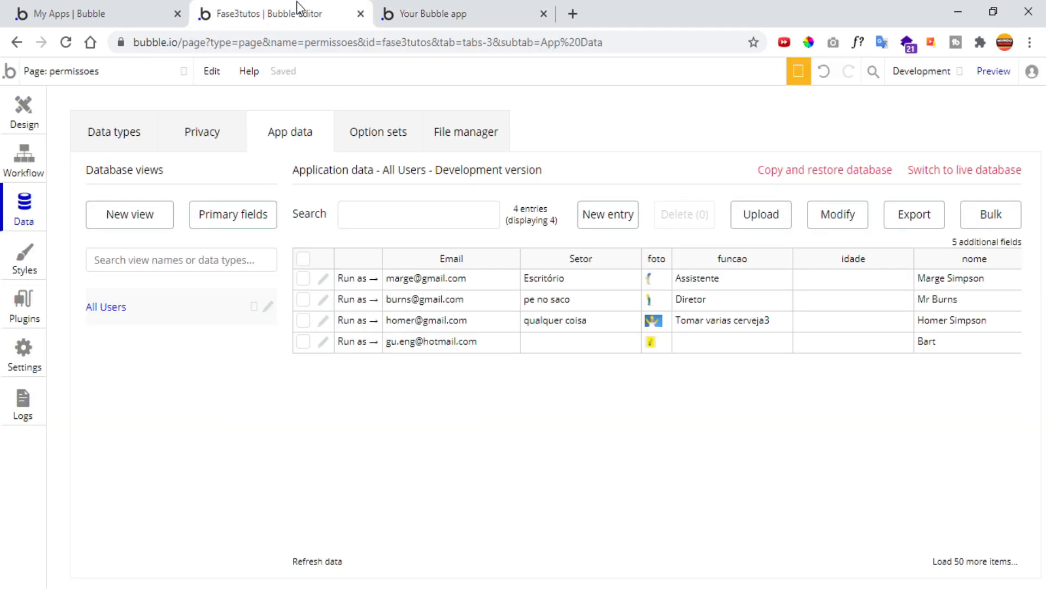
left_click(368, 326)
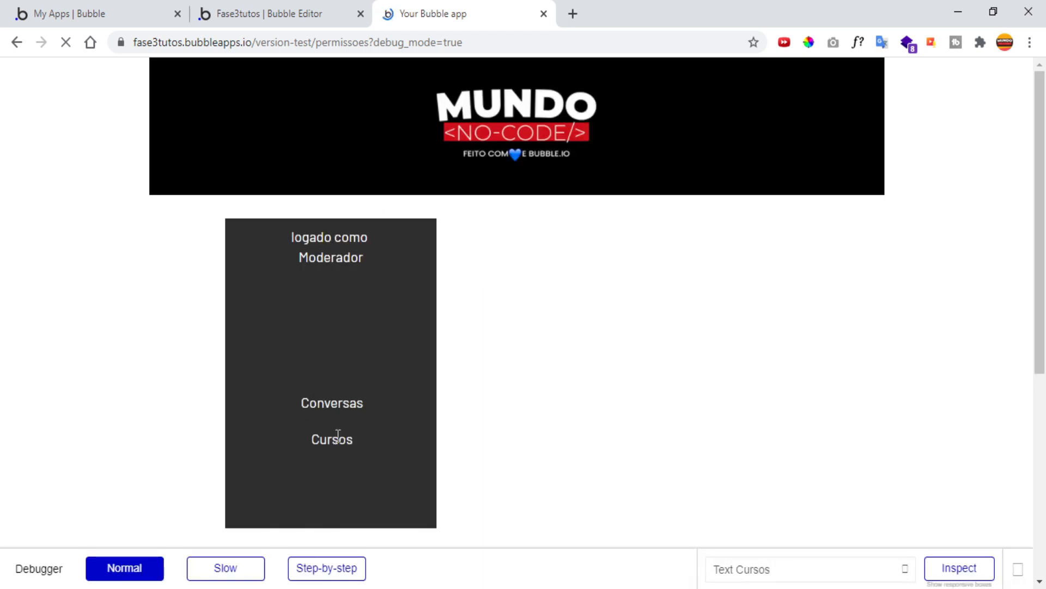
left_click(277, 14)
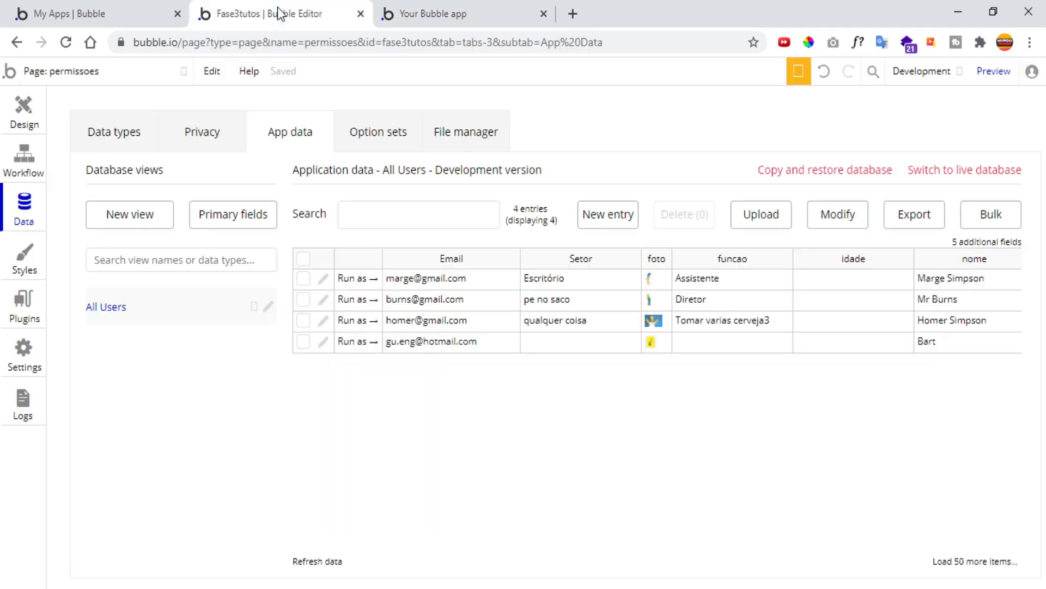
left_click(359, 299)
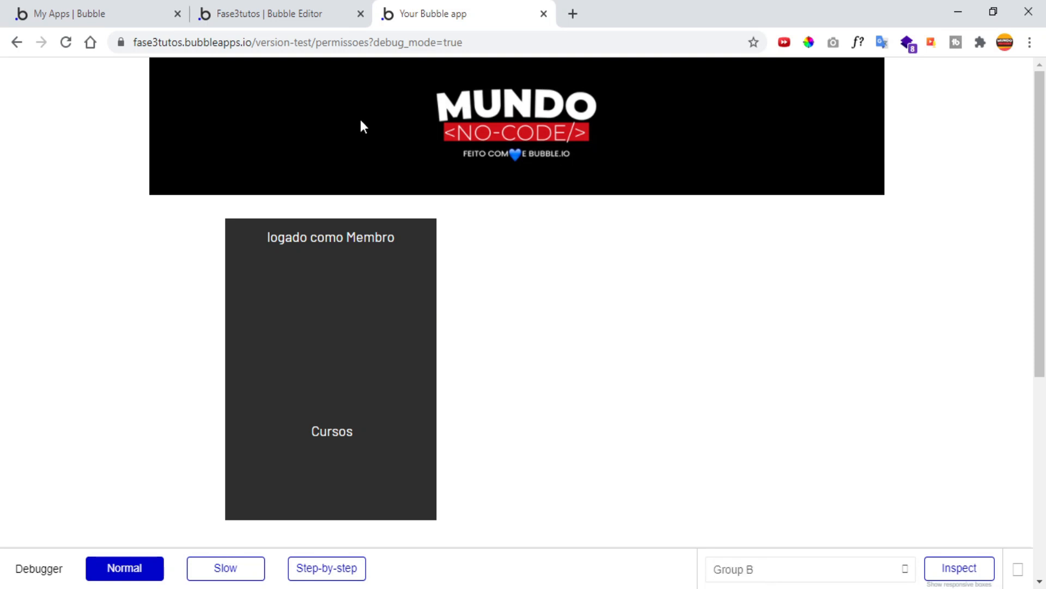
Add a text element about 336 px wide beside the menu group in the page design, reading "Curso vip 1", and remove its style.
left_click(315, 8)
left_click(38, 117)
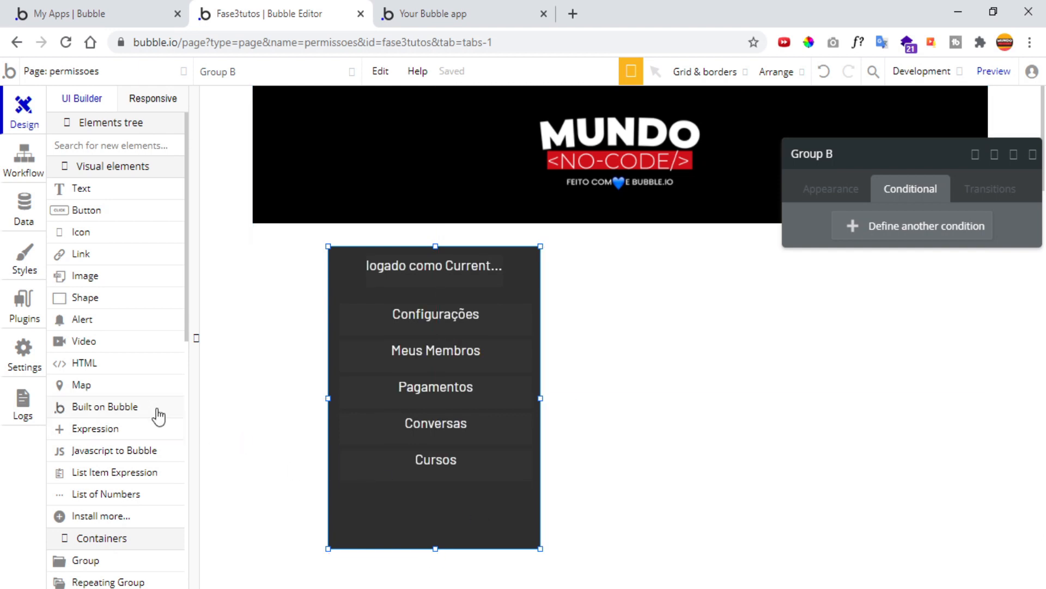
scroll(123, 348, "down", 5)
scroll(131, 262, "up", 3)
scroll(116, 183, "up", 3)
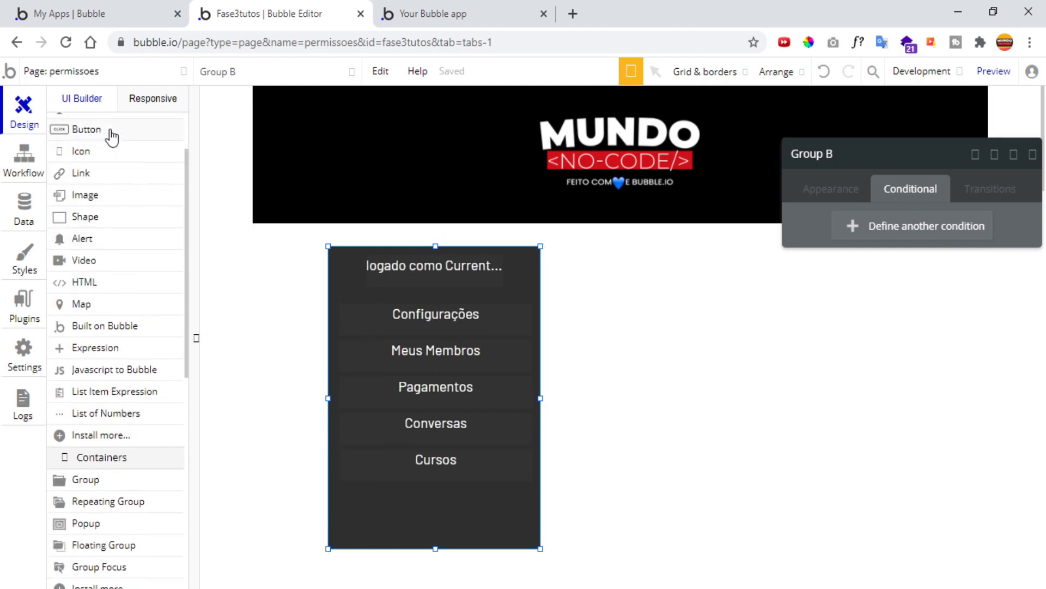
left_click(116, 188)
left_click_drag(623, 276, 881, 326)
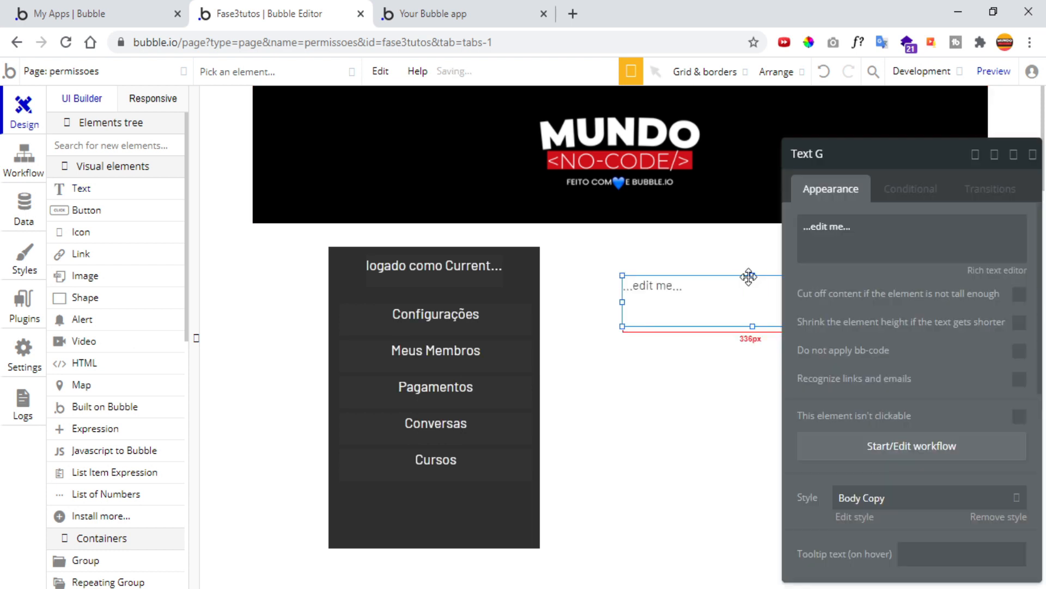
type("Curso vip 1")
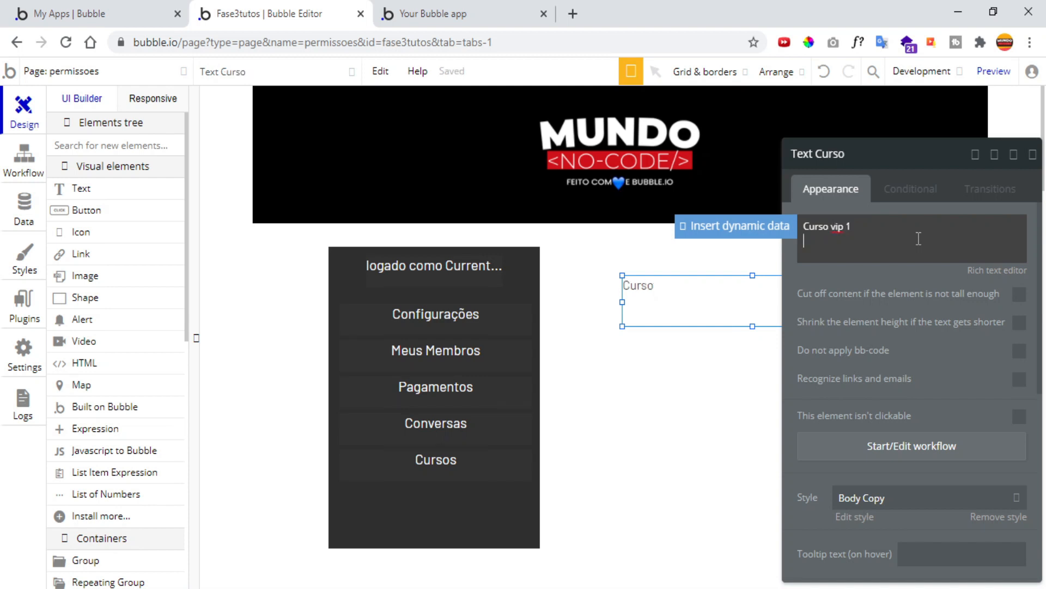
left_click(890, 339)
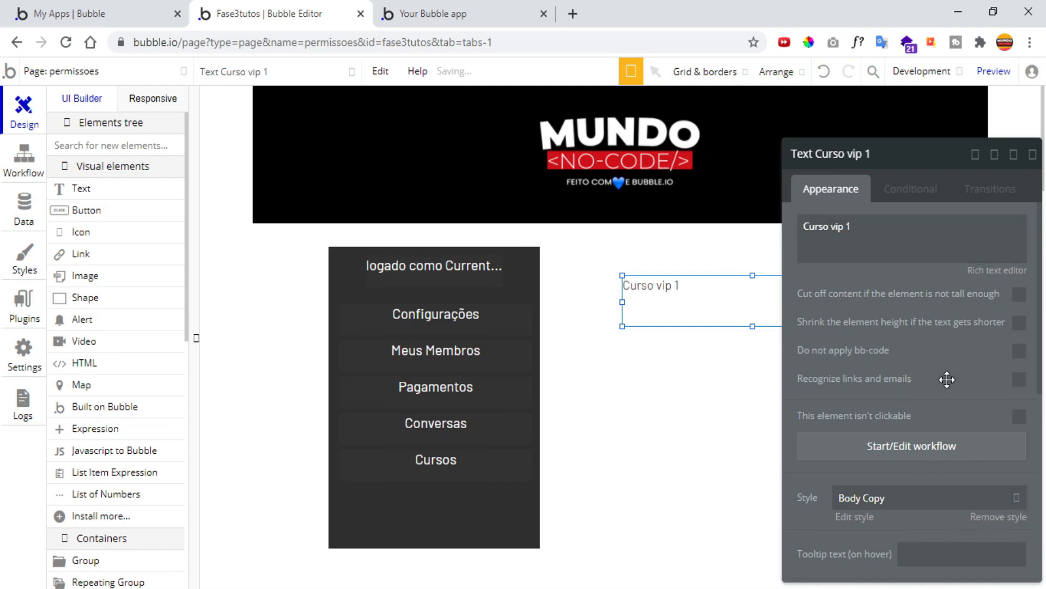
scroll(947, 379, "down", 4)
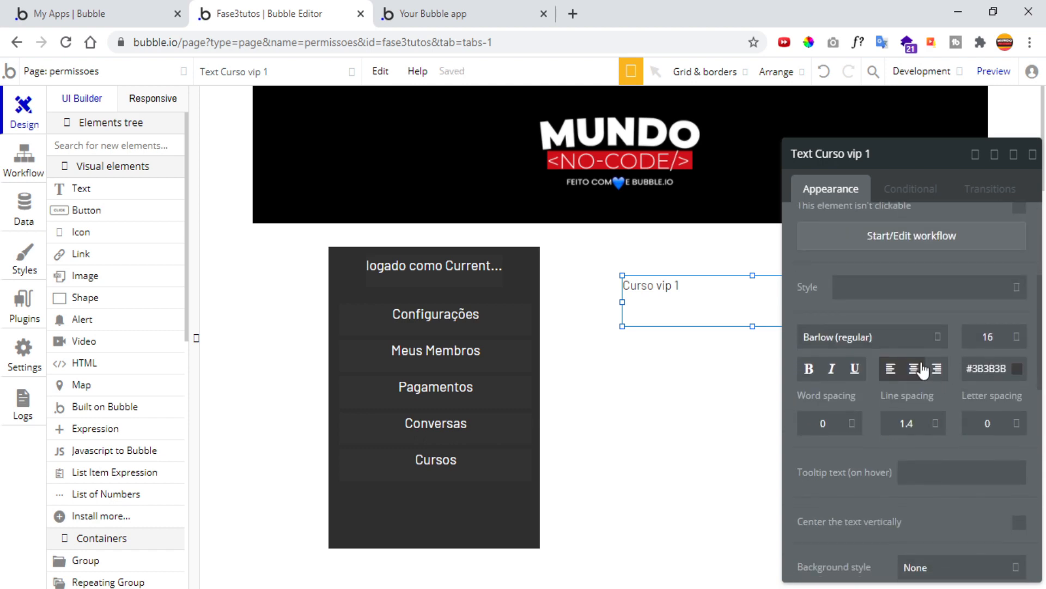
Center the alignment of the Curso vip 1 text and place a copy below it reading "Curso vip 2".
left_click(915, 368)
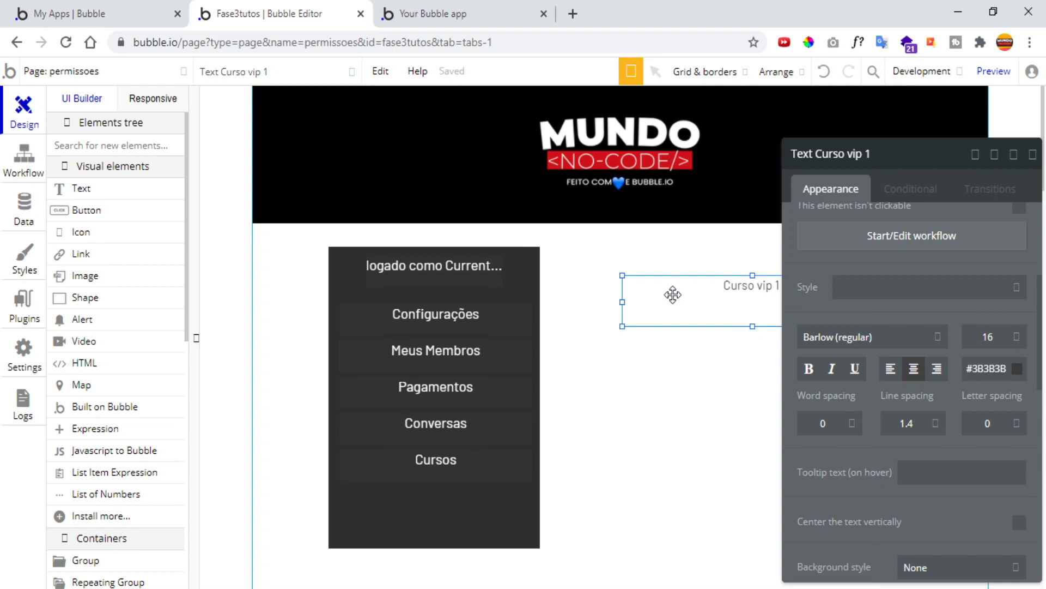
left_click_drag(673, 294, 665, 345)
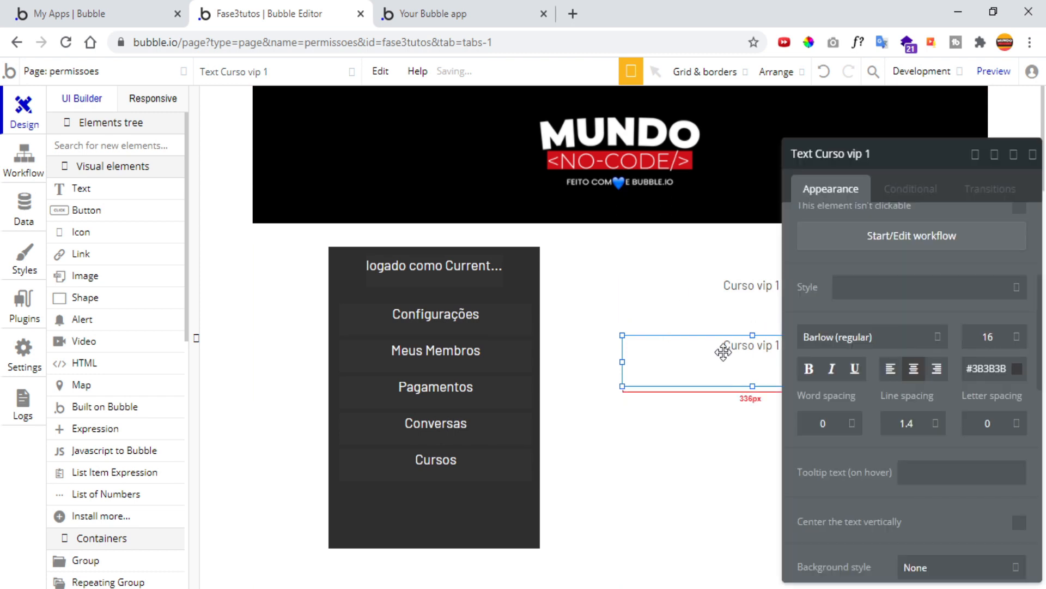
scroll(803, 310, "up", 5)
left_click(900, 223)
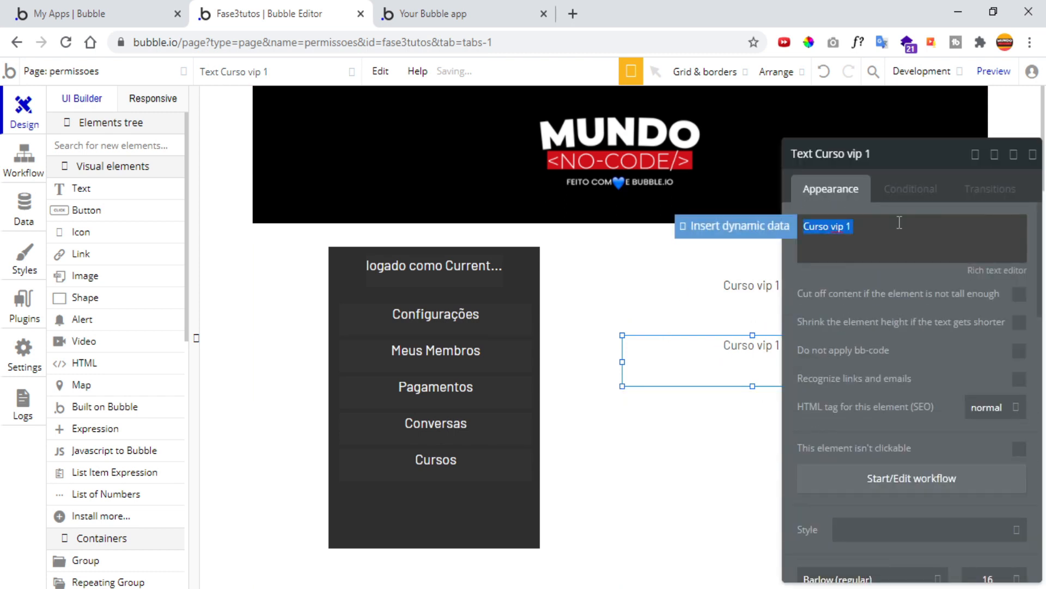
left_click(900, 222)
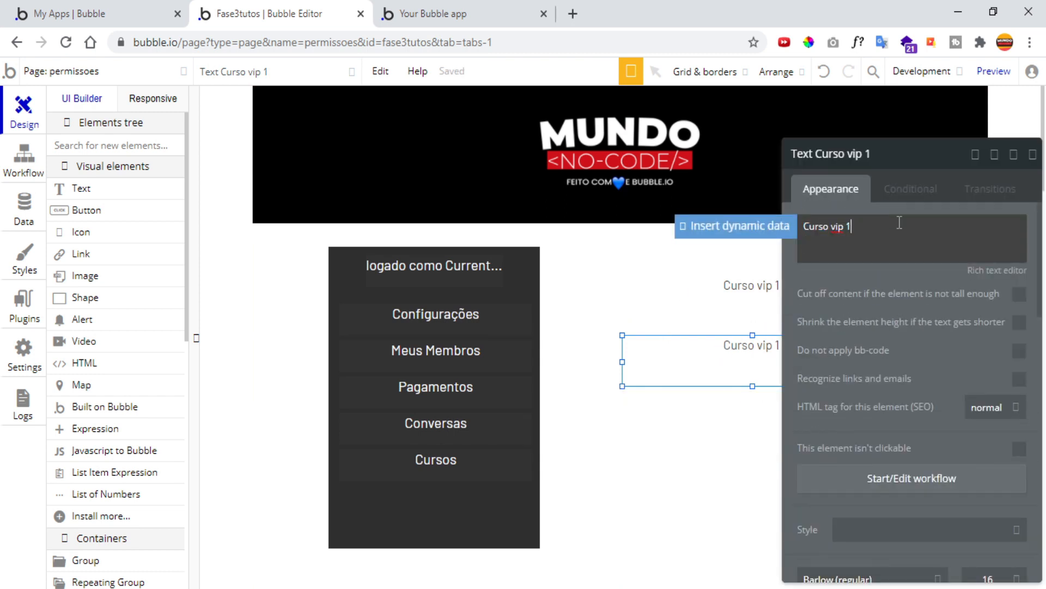
left_click(731, 369)
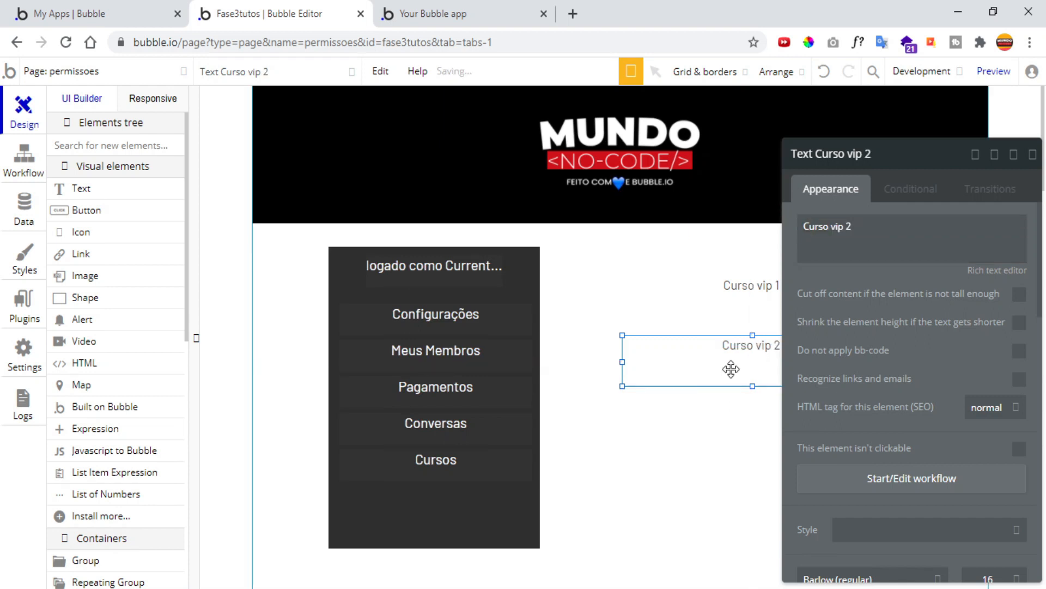
Duplicate the Curso vip 2 text and move the copy down until it sits just below the original.
key("ctrl+c")
key("ctrl+v")
key("Down")
key("Down")
key("Down")
key("Down")
key("Down")
key("Down")
key("Down")
key("Down")
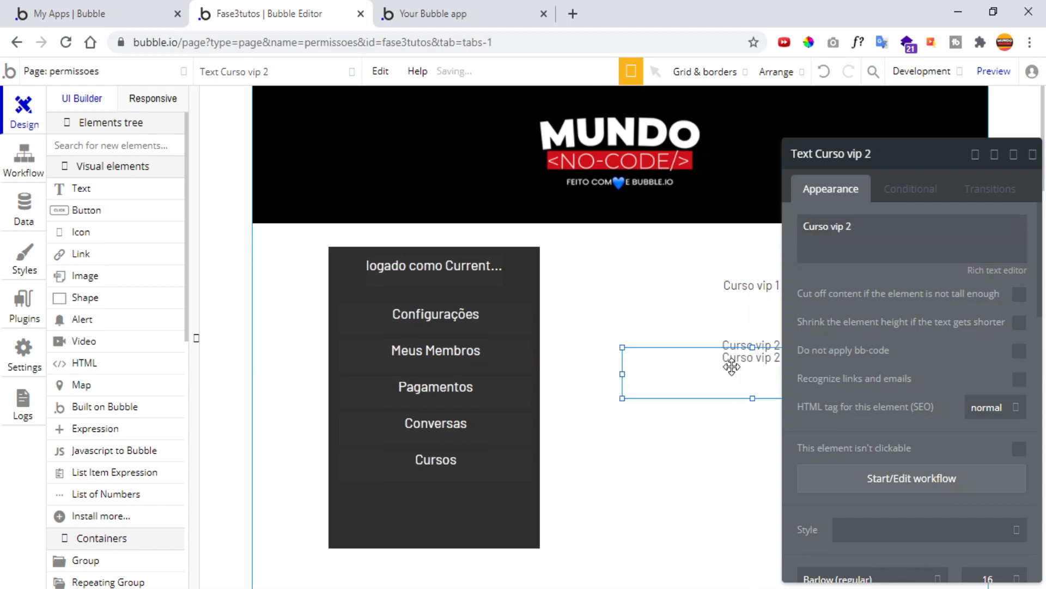
key("Down")
key("Down")
key("Down")
key("Down")
key("Down")
key("Down")
key("Down")
key("Down")
key("Down")
key("Down")
key("Down")
key("Down")
key("Down")
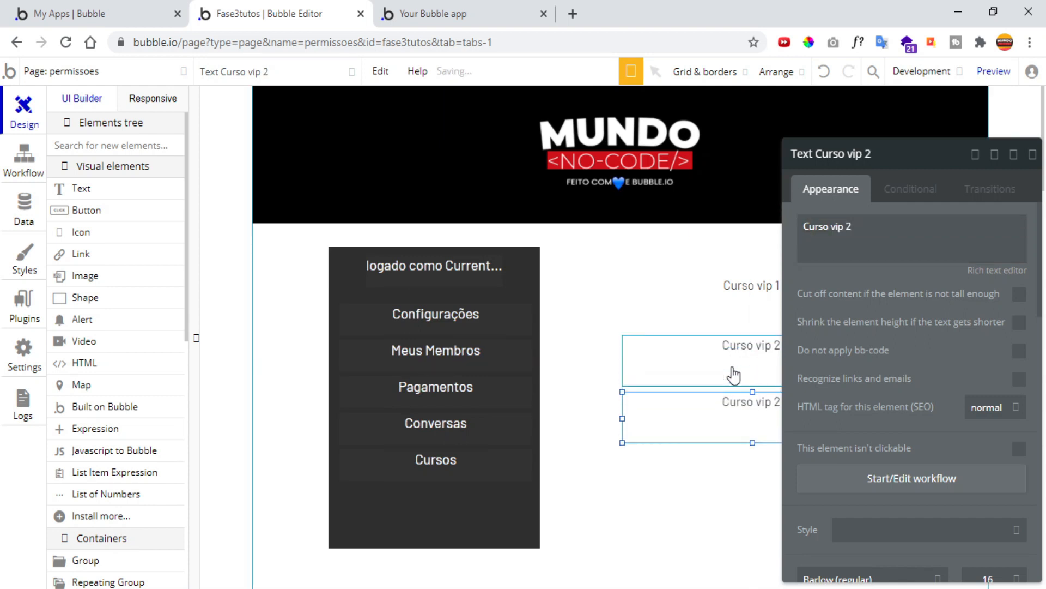
Change the content of the lowest course text to "Curso vip 3".
triple_click(891, 227)
left_click(892, 226)
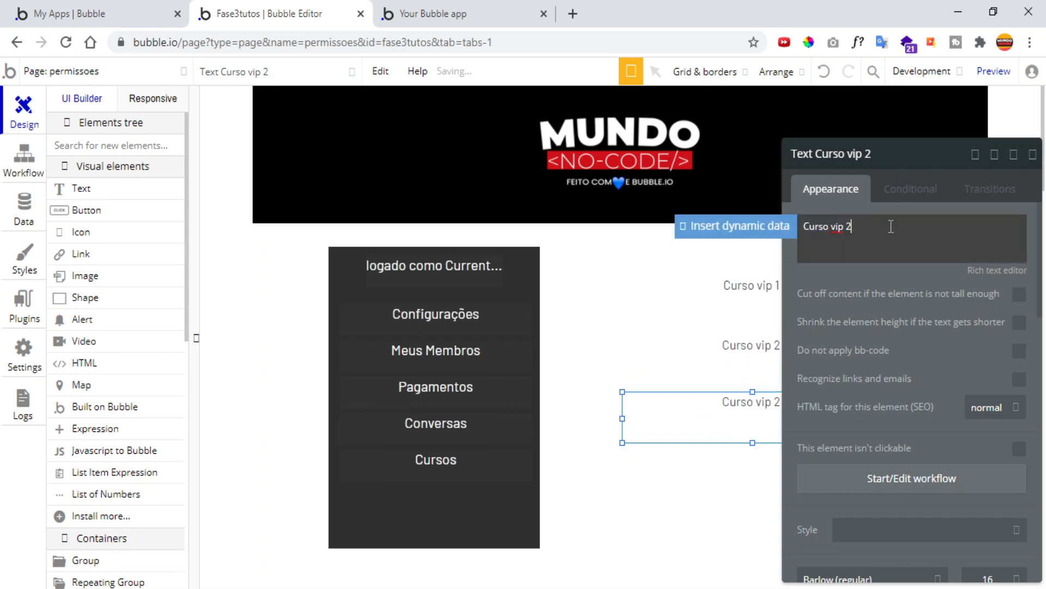
type("3")
left_click(884, 282)
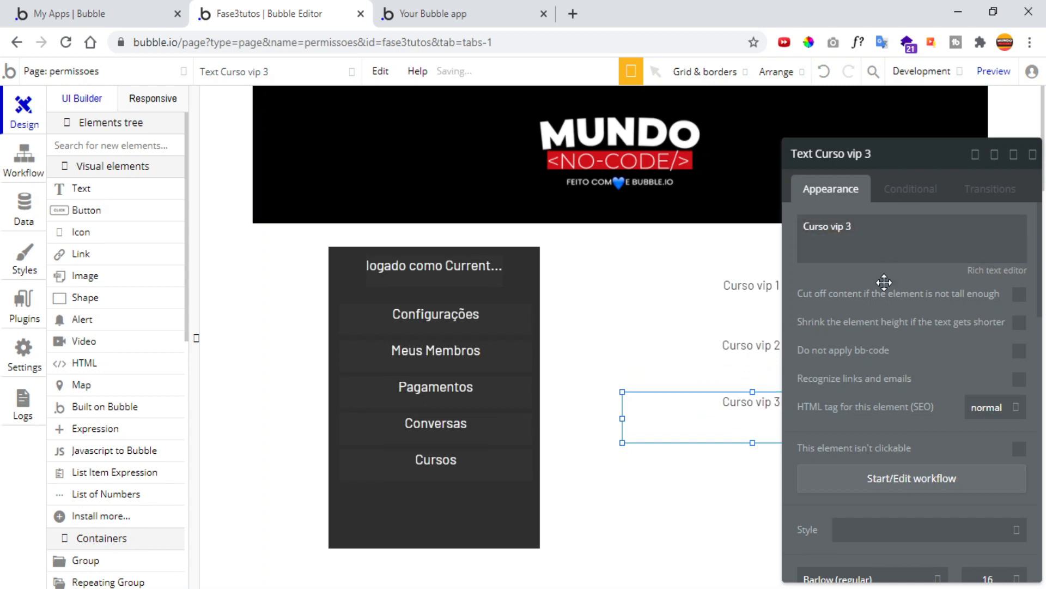
Create a new option set named "curso vip" in the app's data.
left_click(24, 210)
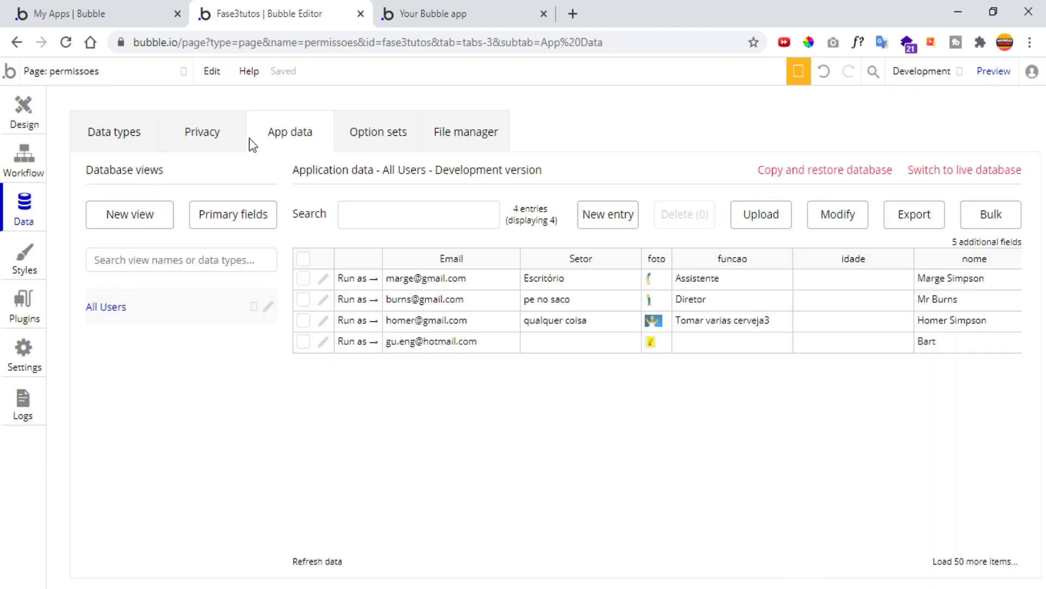
left_click(396, 142)
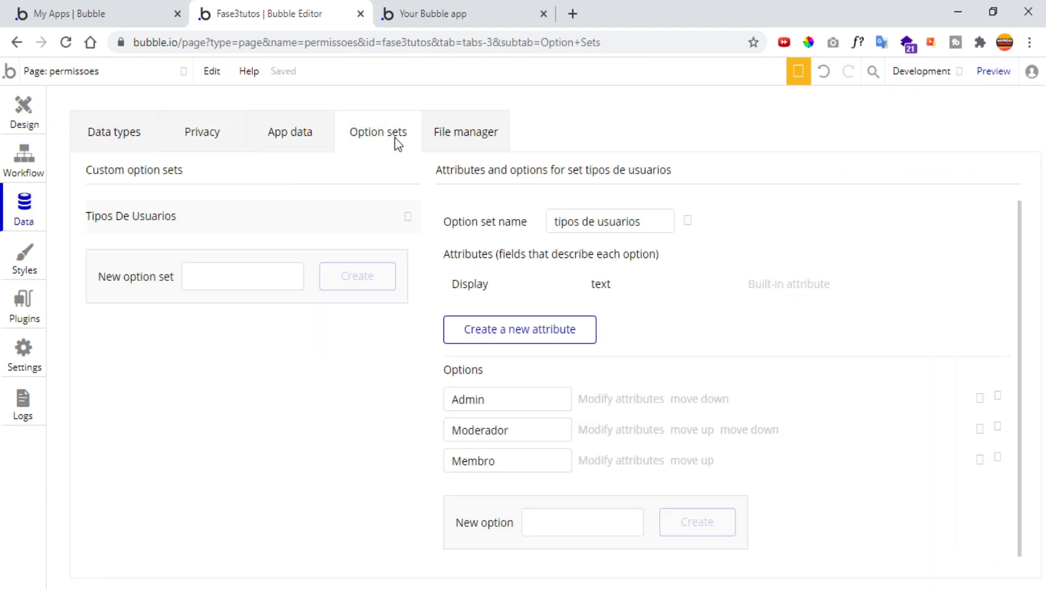
left_click(271, 273)
type("curso vi")
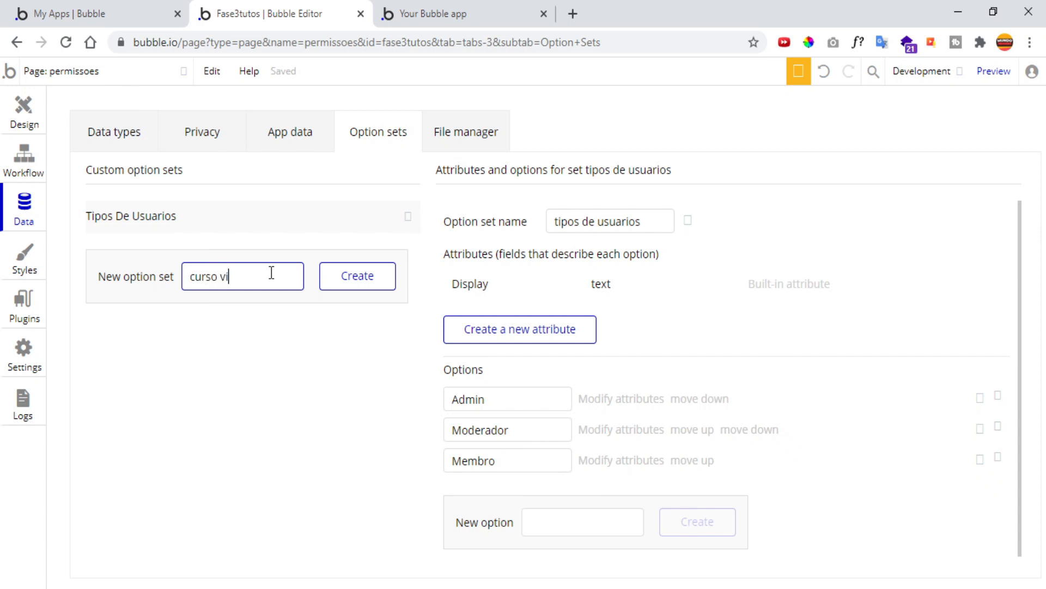
type("p")
left_click(349, 278)
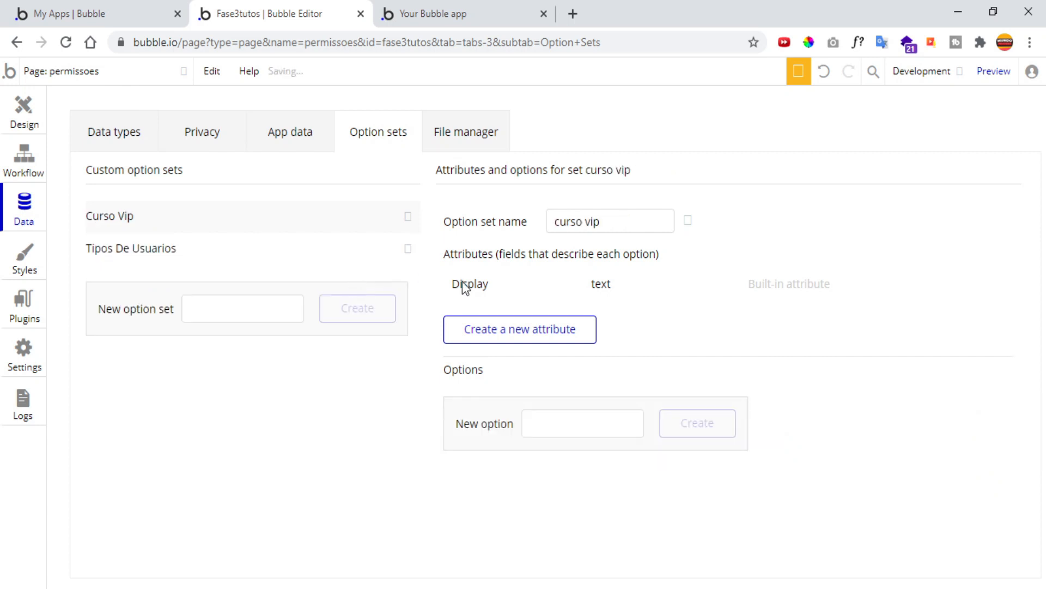
Add the options "vip 1", "vip 2" and "vip 3" to the curso vip option set.
left_click(542, 430)
type("vip 1")
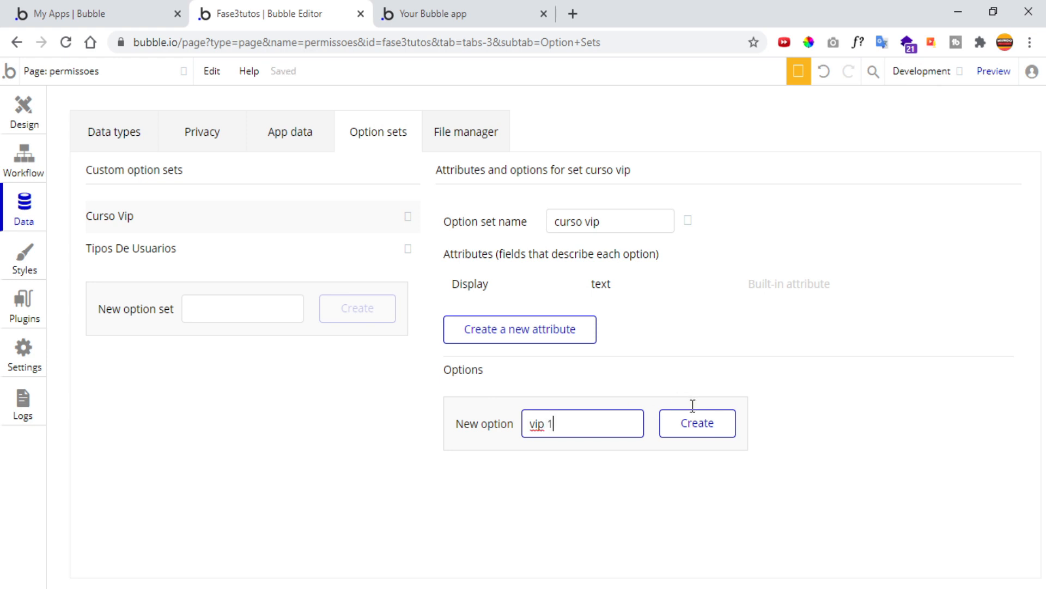
left_click(696, 421)
left_click(579, 465)
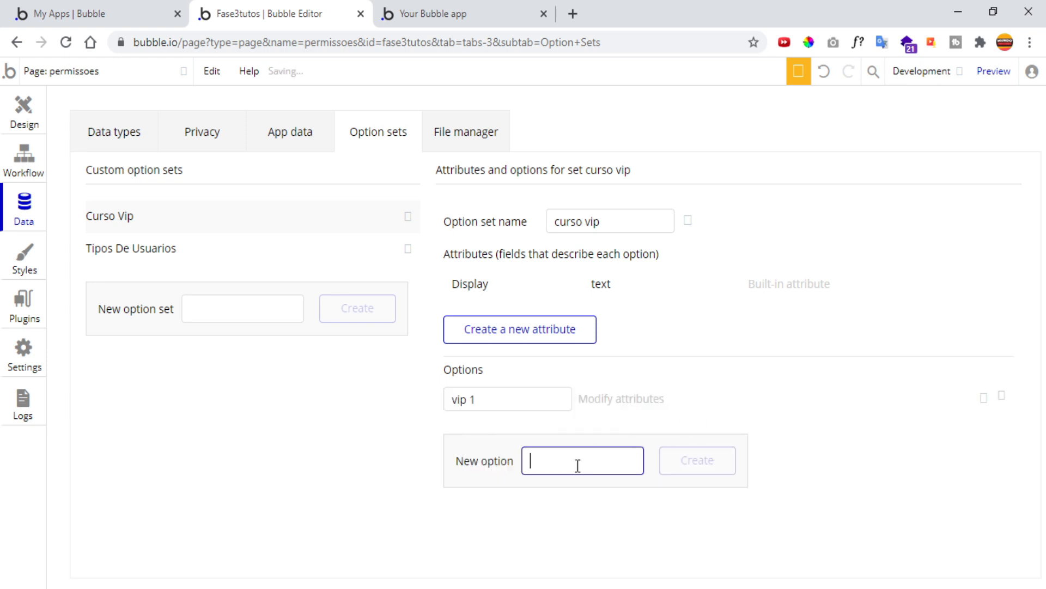
type("v")
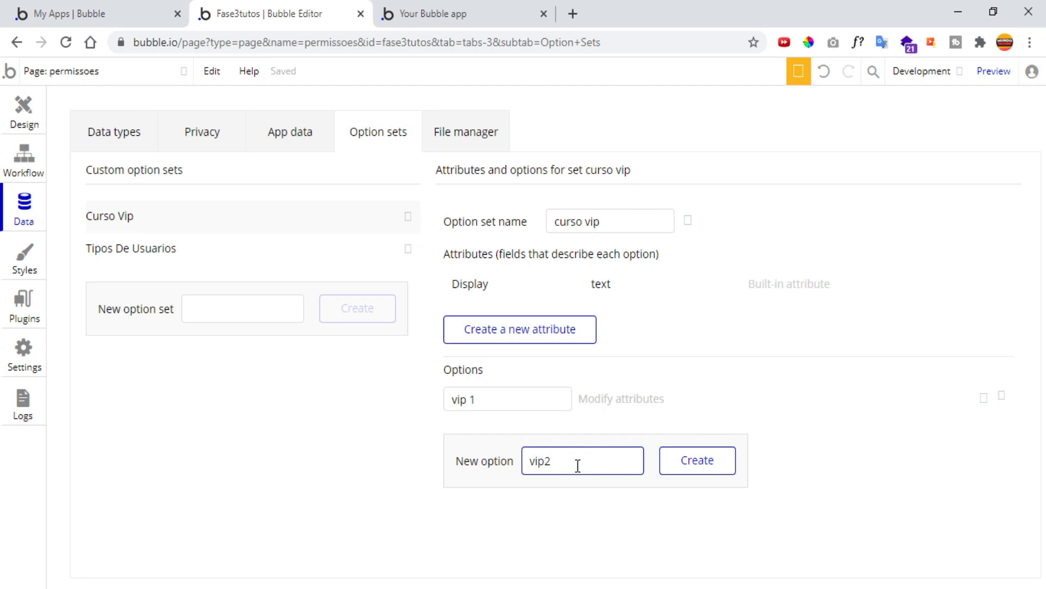
type("ip 2")
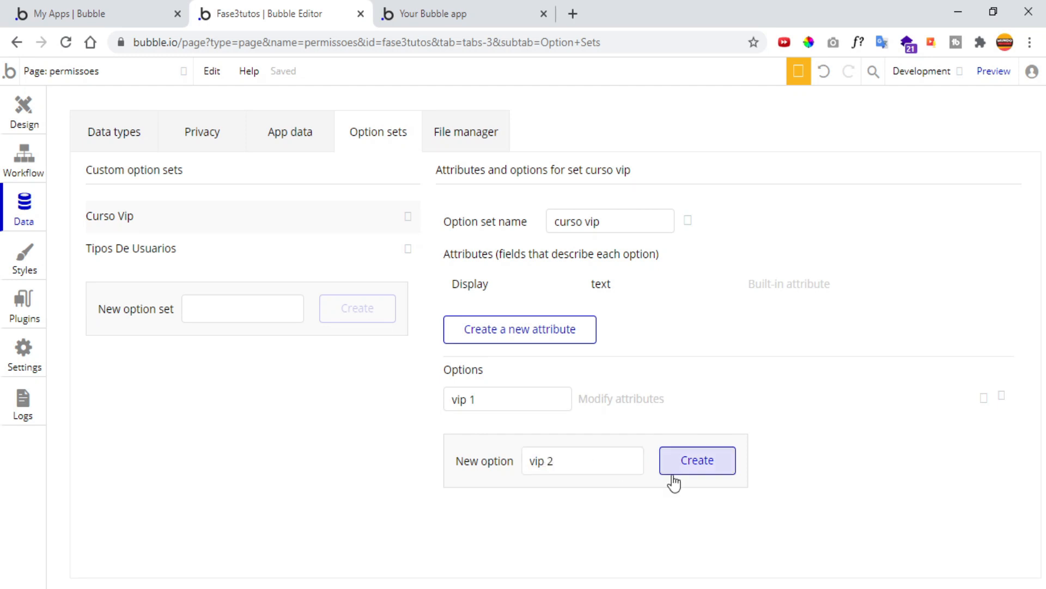
left_click(674, 471)
left_click(556, 491)
type("vip")
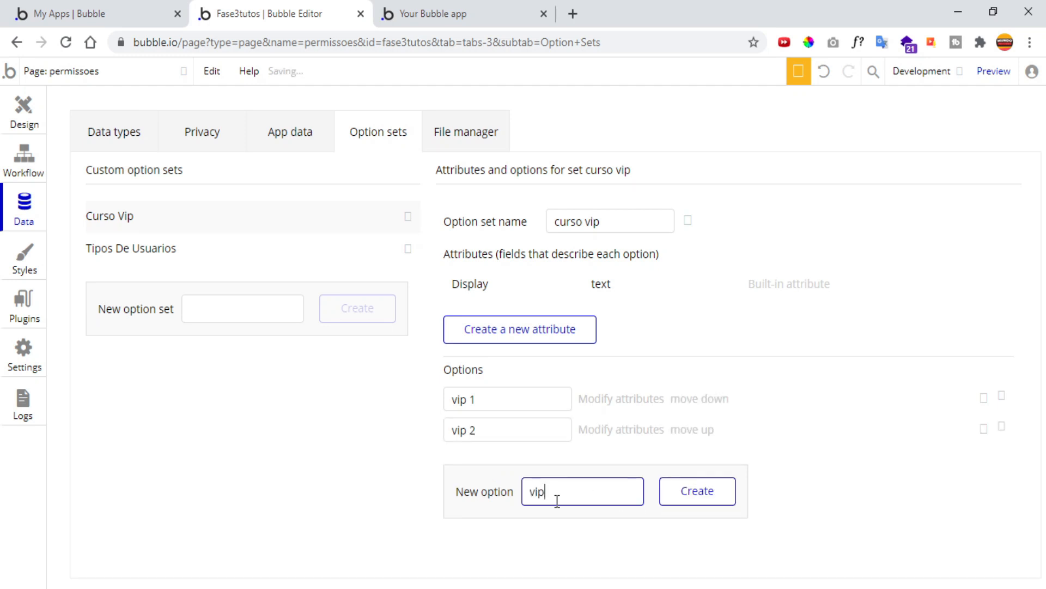
type(" 3")
left_click(686, 495)
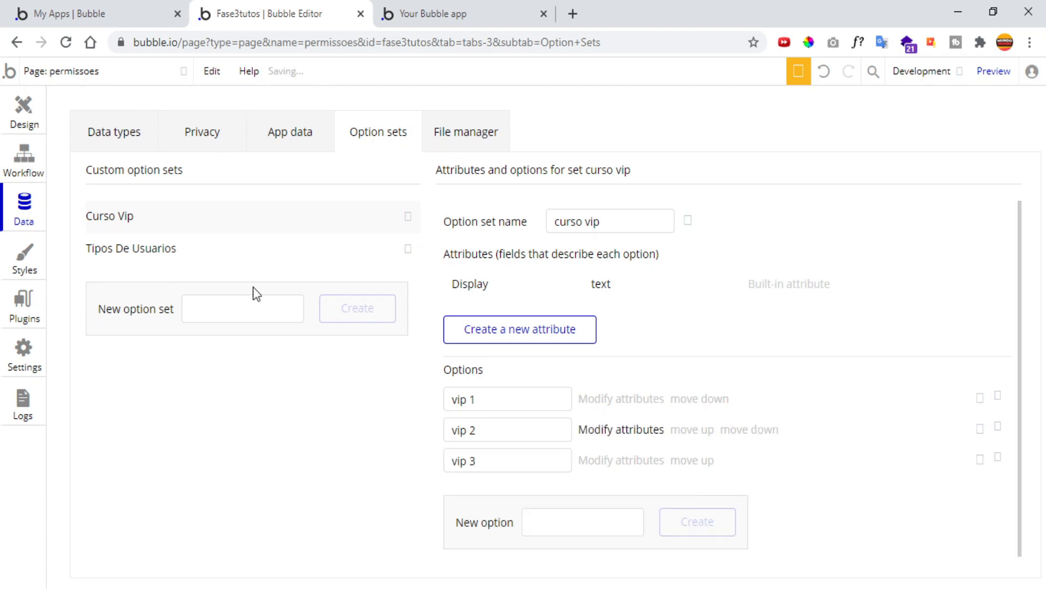
Create a field named "usuario_vip" of type curso vip, not a list, on the User data type.
left_click(135, 142)
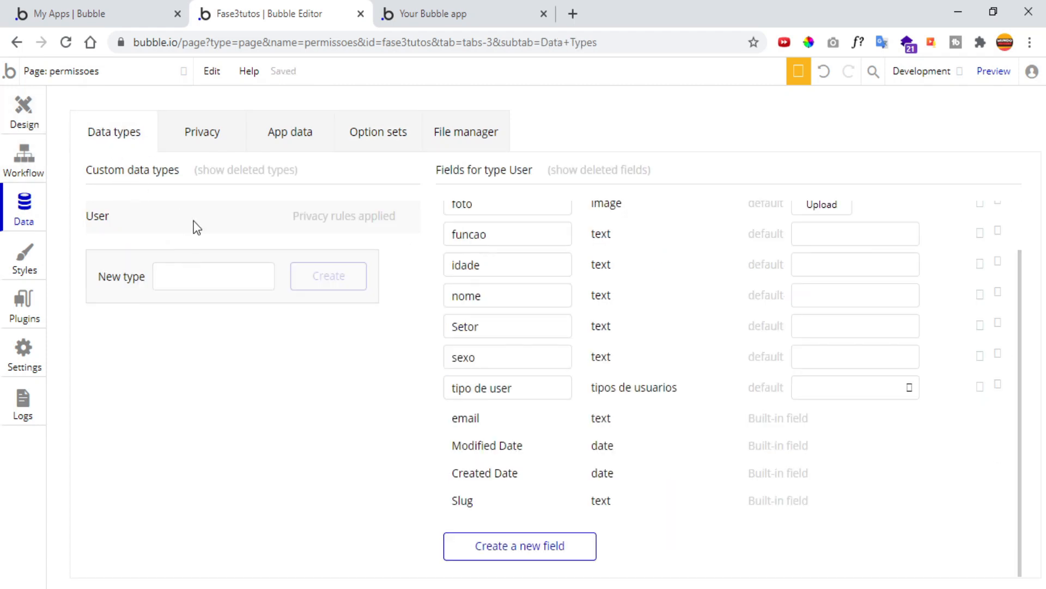
left_click(528, 545)
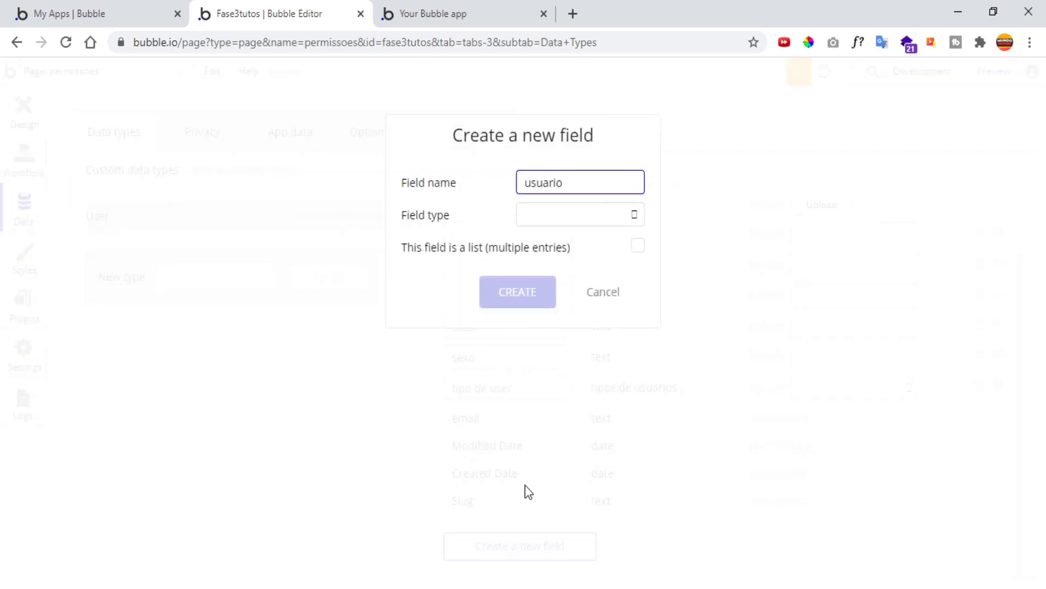
left_click(565, 221)
scroll(579, 367, "down", 2)
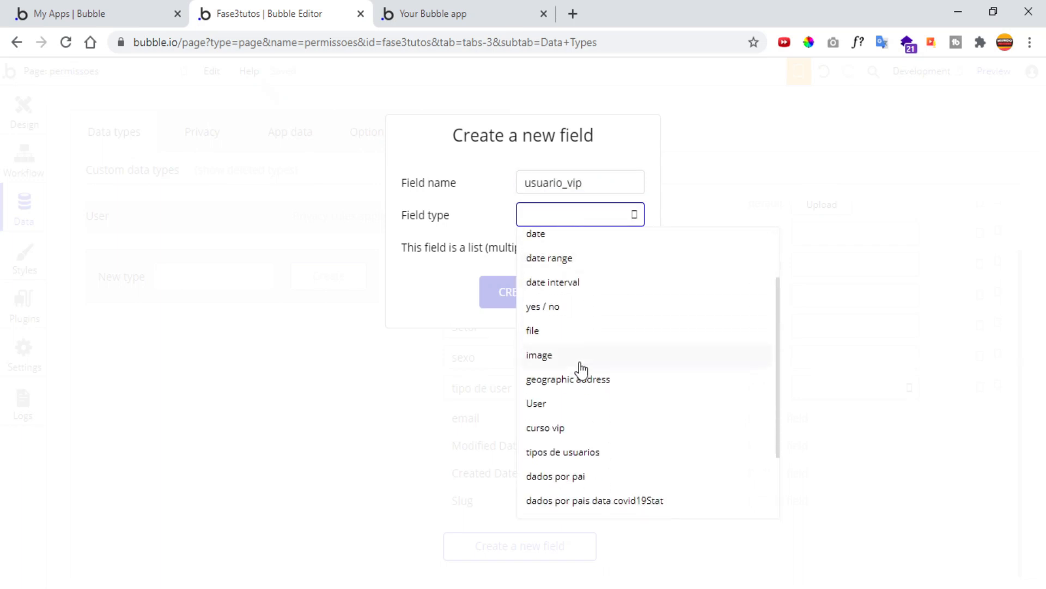
left_click(558, 429)
left_click(540, 294)
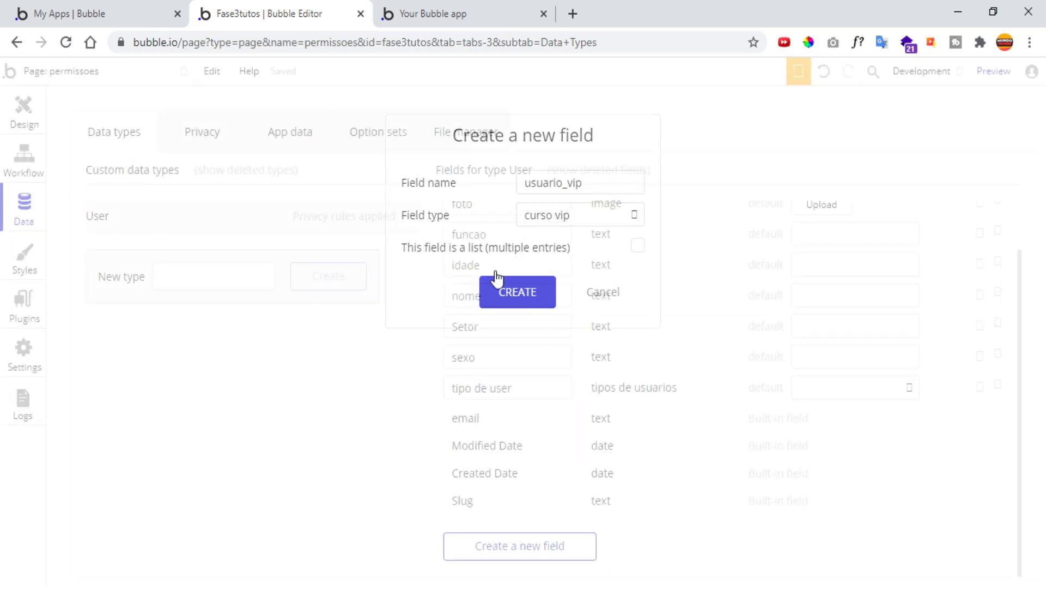
Add a new empty condition to the Curso vip 1 text in the page design.
left_click(24, 112)
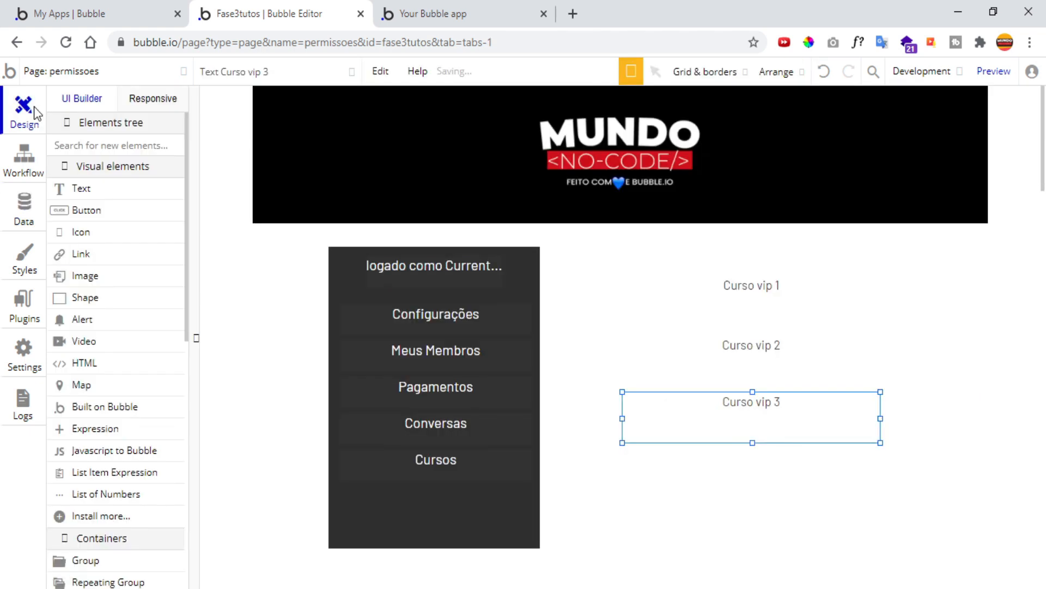
double_click(770, 295)
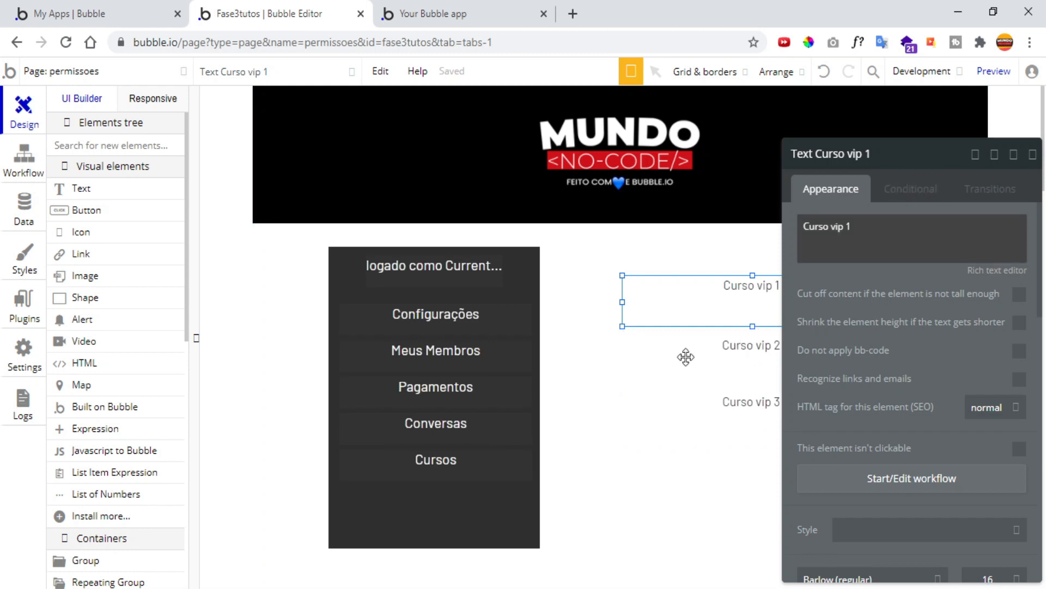
left_click(928, 204)
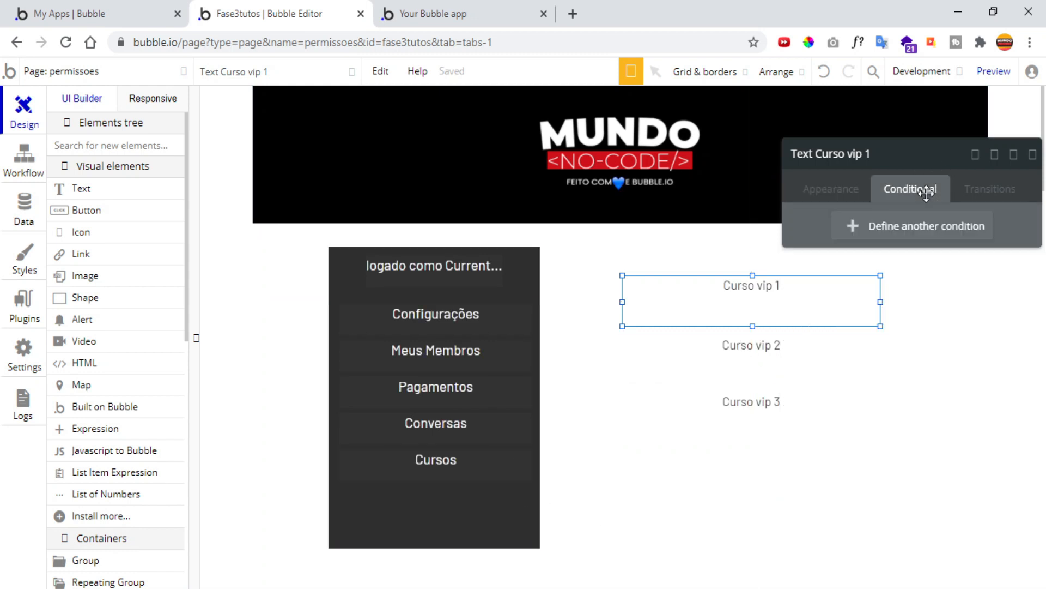
left_click(893, 234)
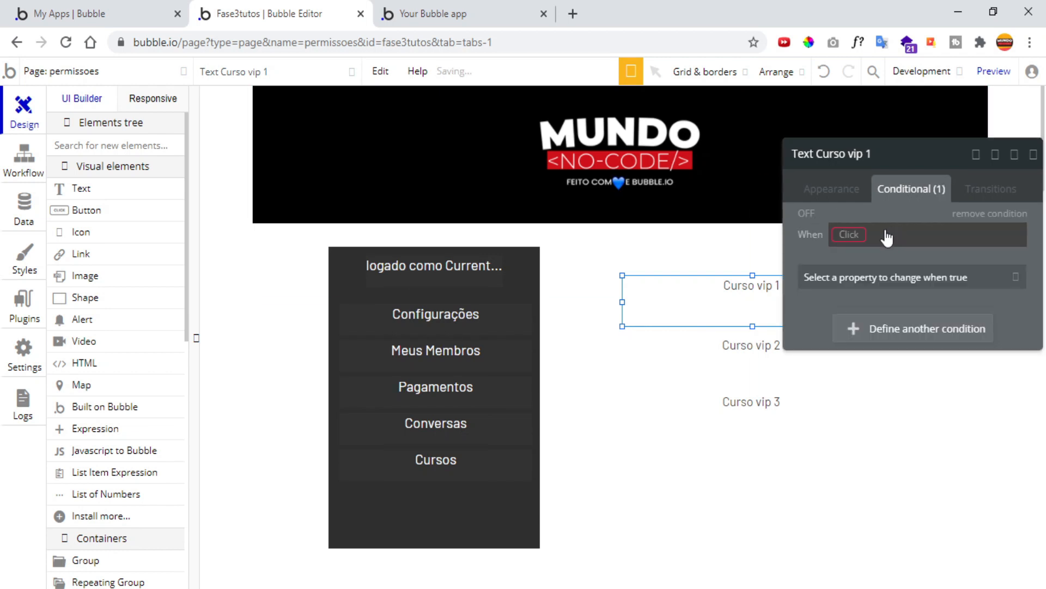
left_click(850, 236)
Turn off visibility on page load for the Curso vip 1 text.
left_click(847, 199)
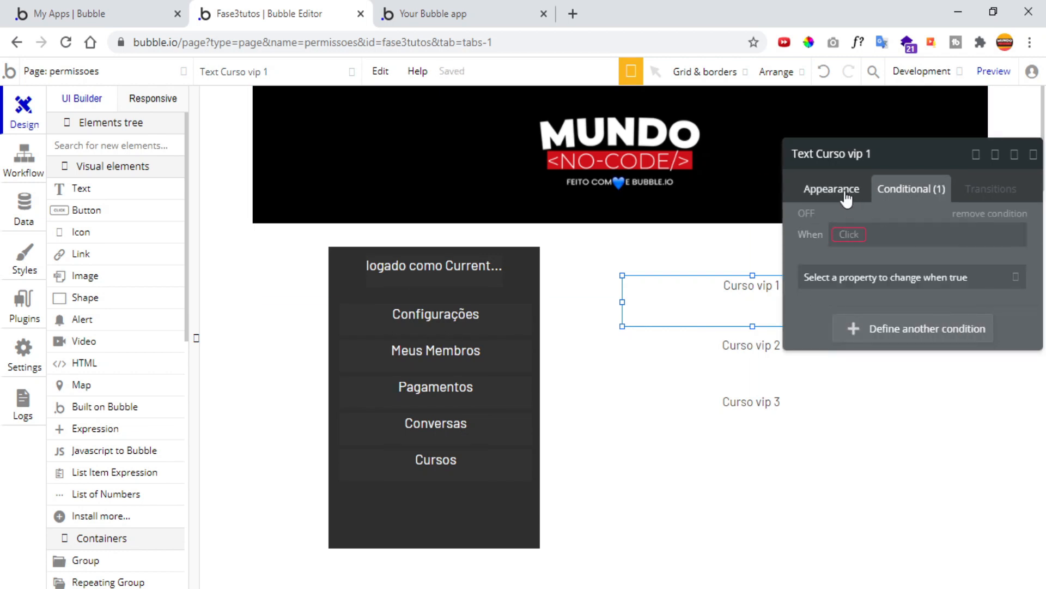
left_click(847, 199)
scroll(981, 368, "down", 7)
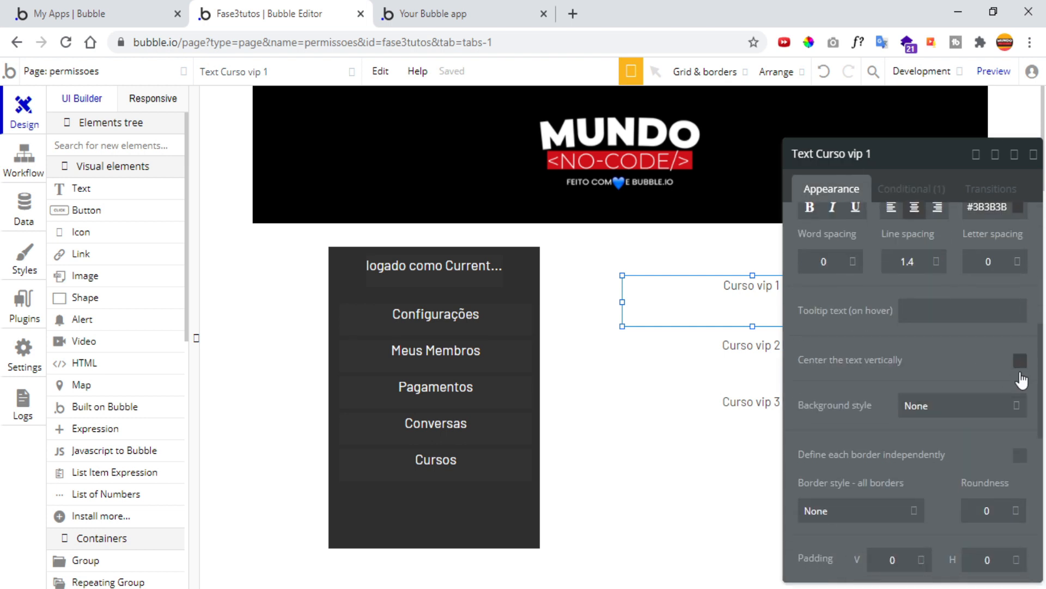
scroll(1006, 439, "down", 4)
left_click(1020, 454)
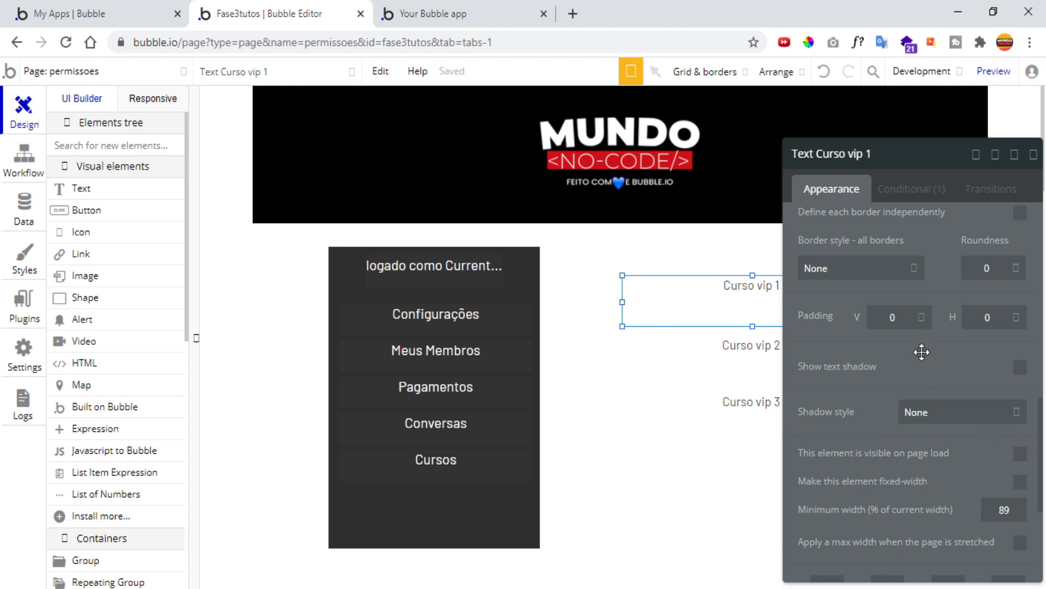
scroll(929, 241, "up", 10)
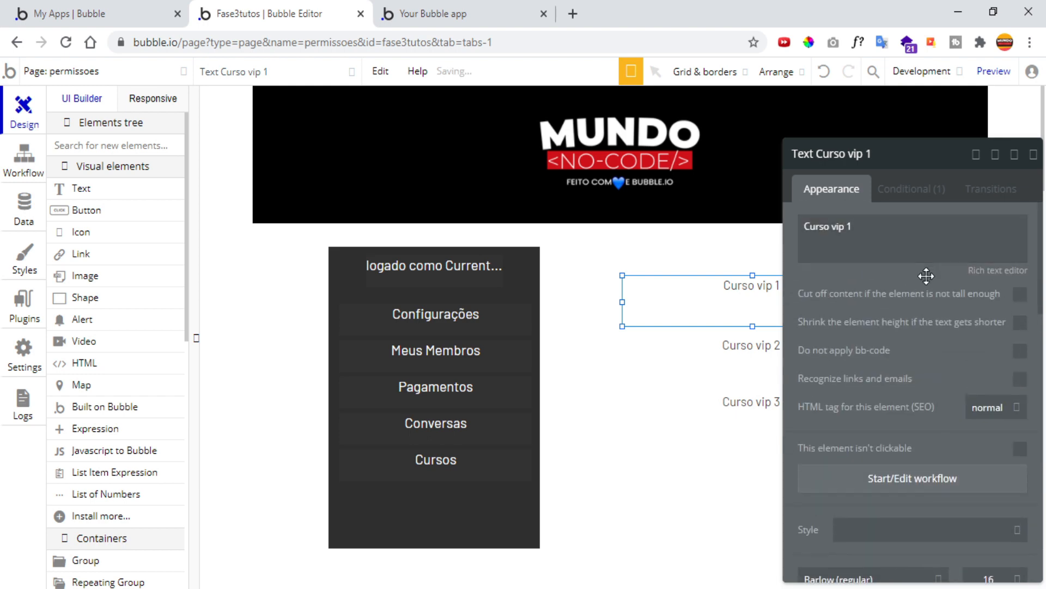
scroll(927, 277, "down", 5)
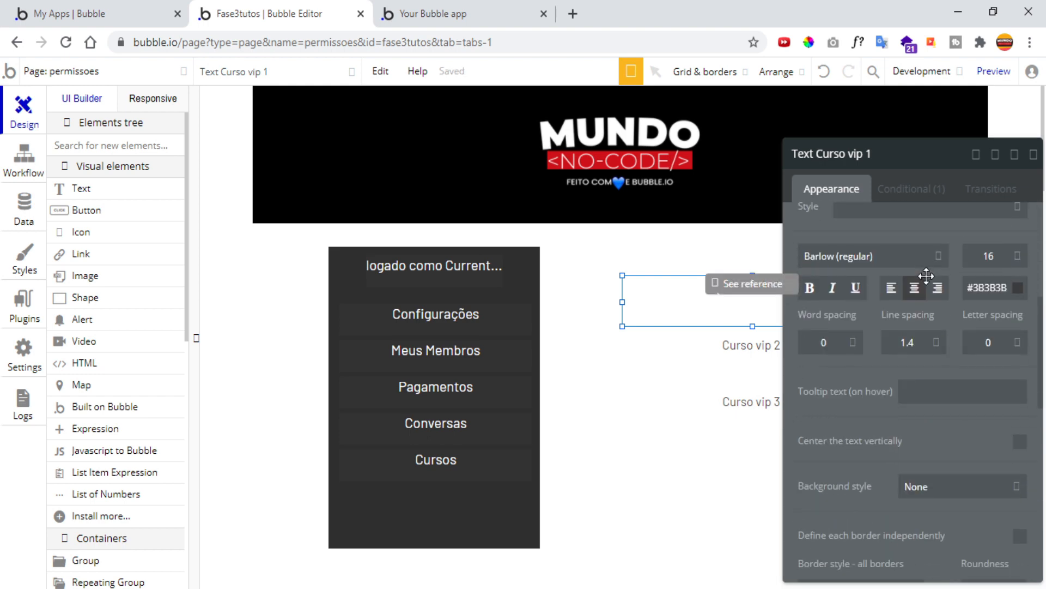
scroll(927, 276, "up", 5)
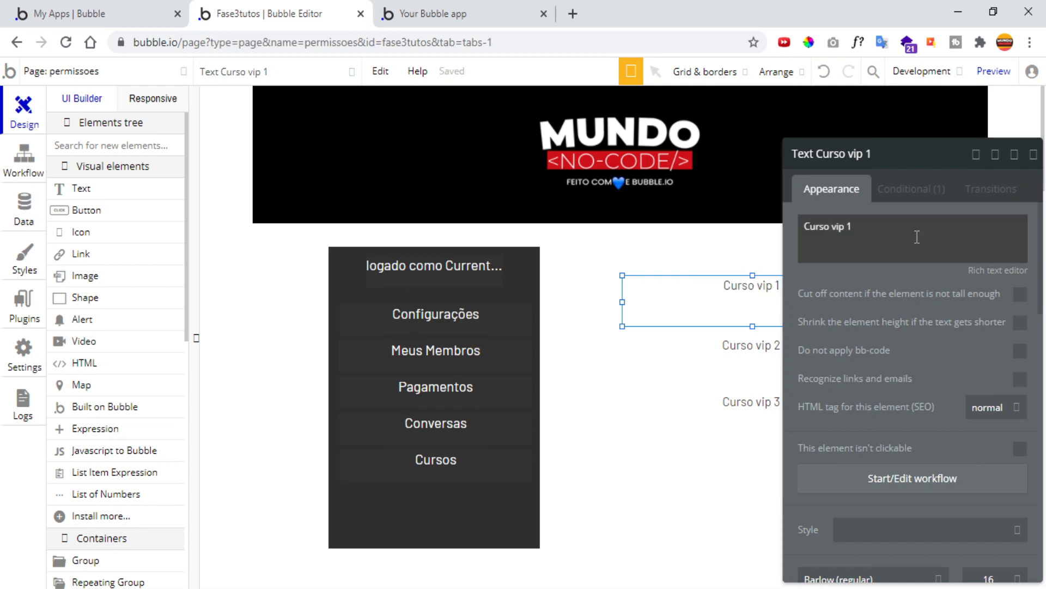
Set the Curso vip 1 text's condition to apply when Current User's usuario_vip is vip 3.
left_click(912, 190)
left_click(850, 235)
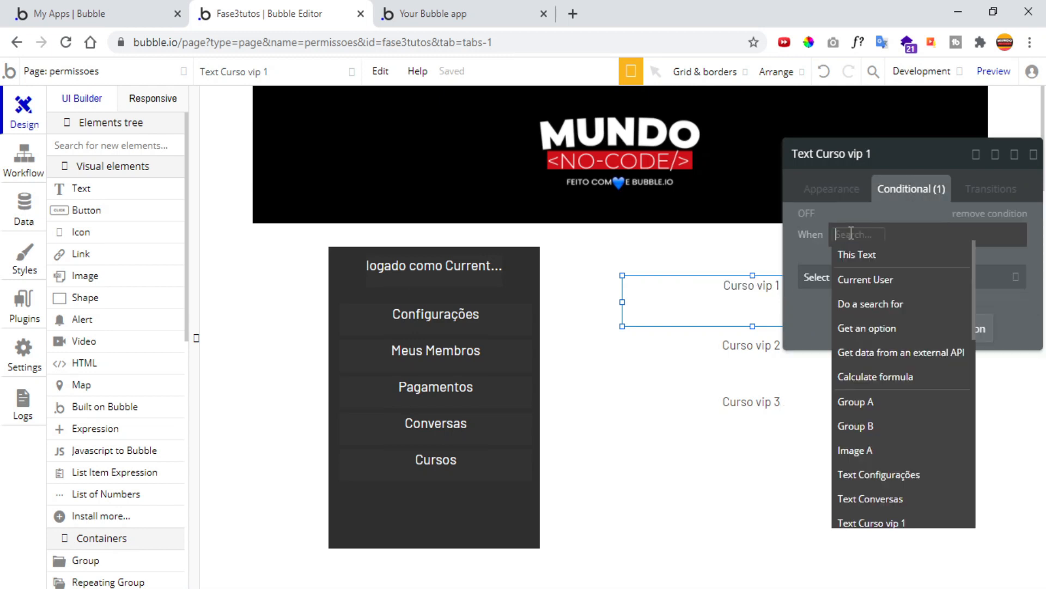
left_click(877, 277)
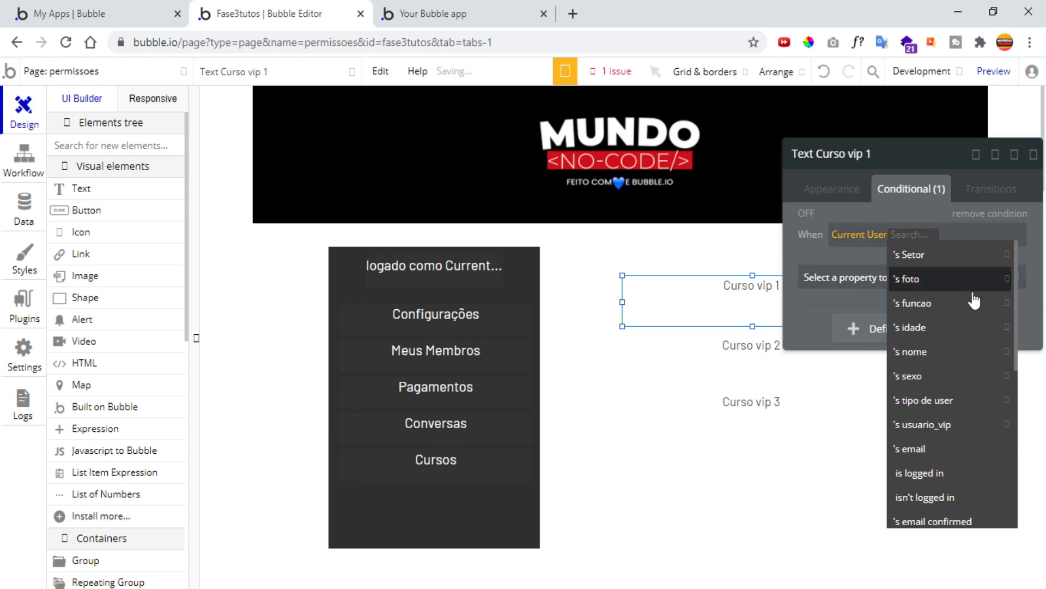
left_click(955, 433)
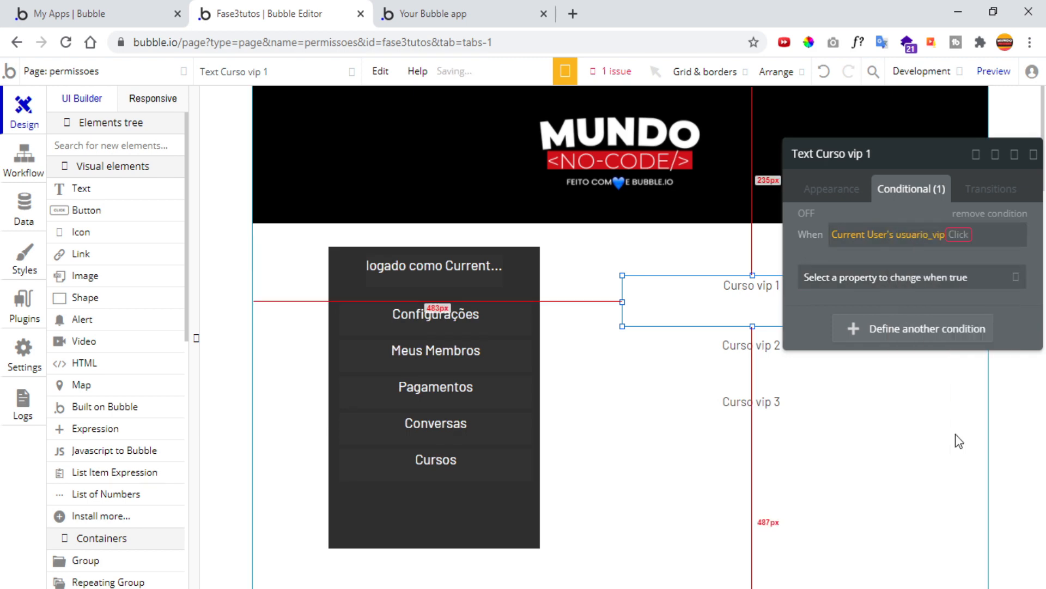
left_click(992, 287)
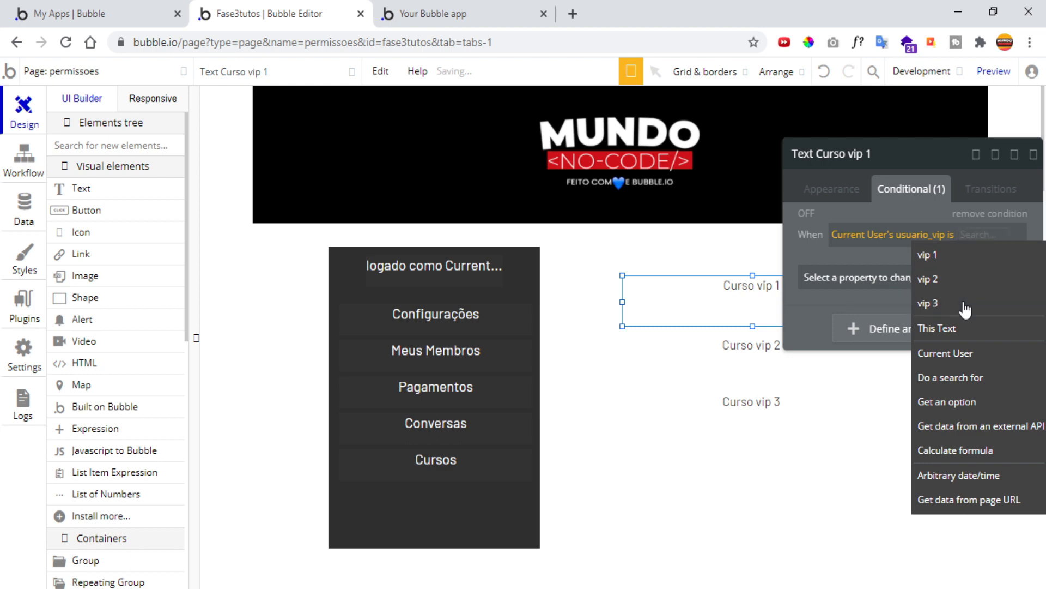
left_click(964, 305)
Extend the Curso vip 1 condition with "or Current User's usuario_vip is vip 2".
left_click(991, 240)
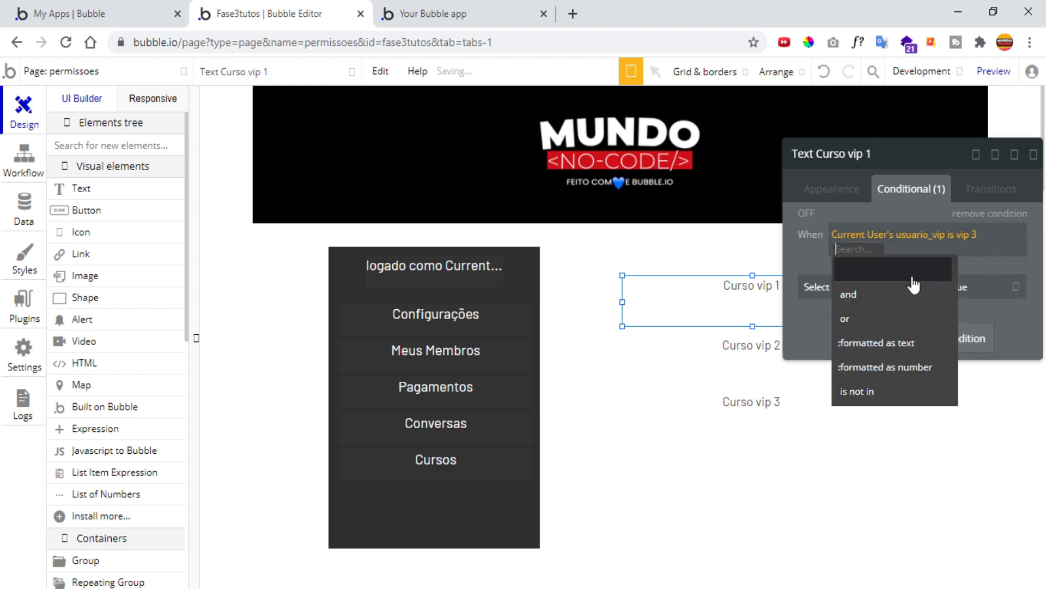
left_click(865, 319)
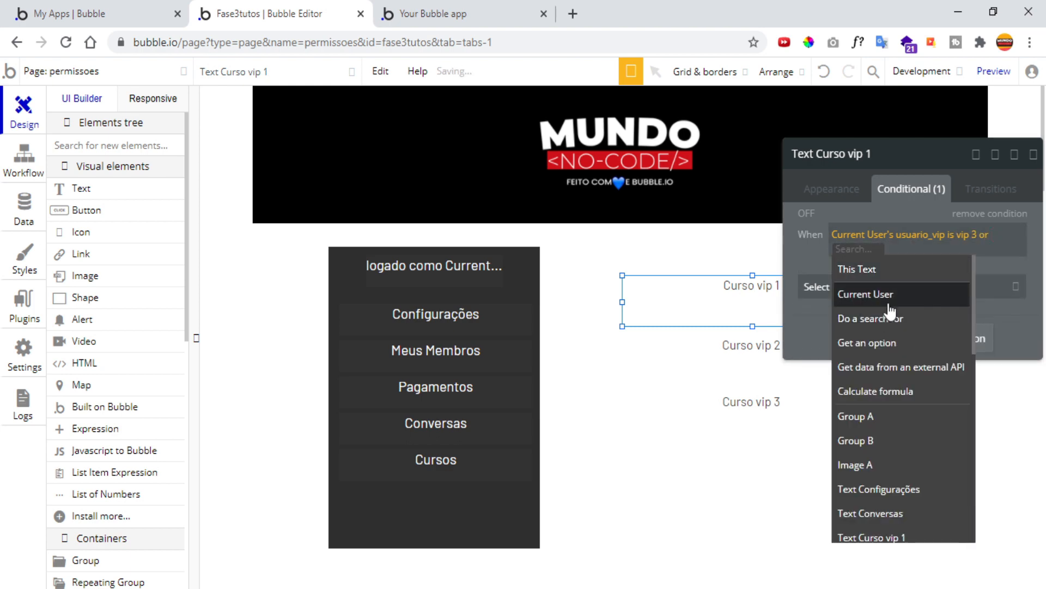
left_click(889, 302)
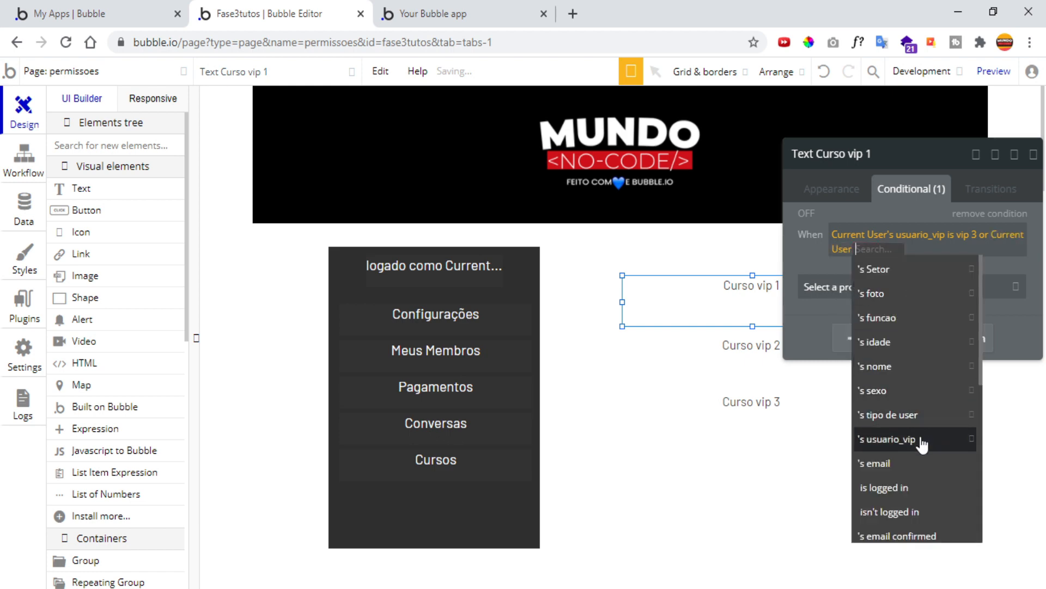
left_click(860, 439)
left_click(922, 294)
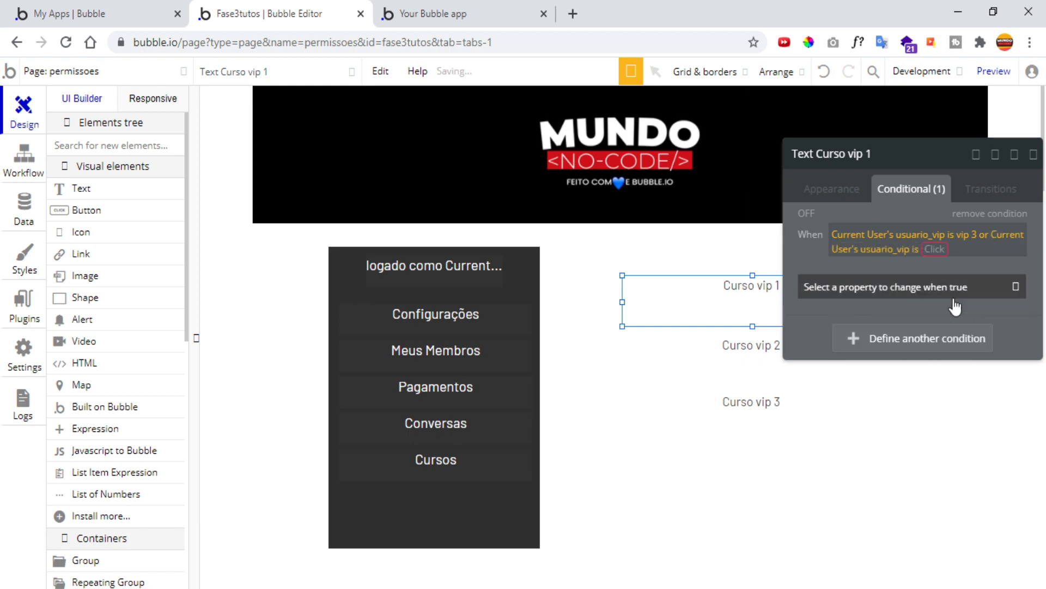
left_click(951, 293)
left_click(952, 288)
left_click(954, 256)
left_click(937, 249)
left_click(964, 252)
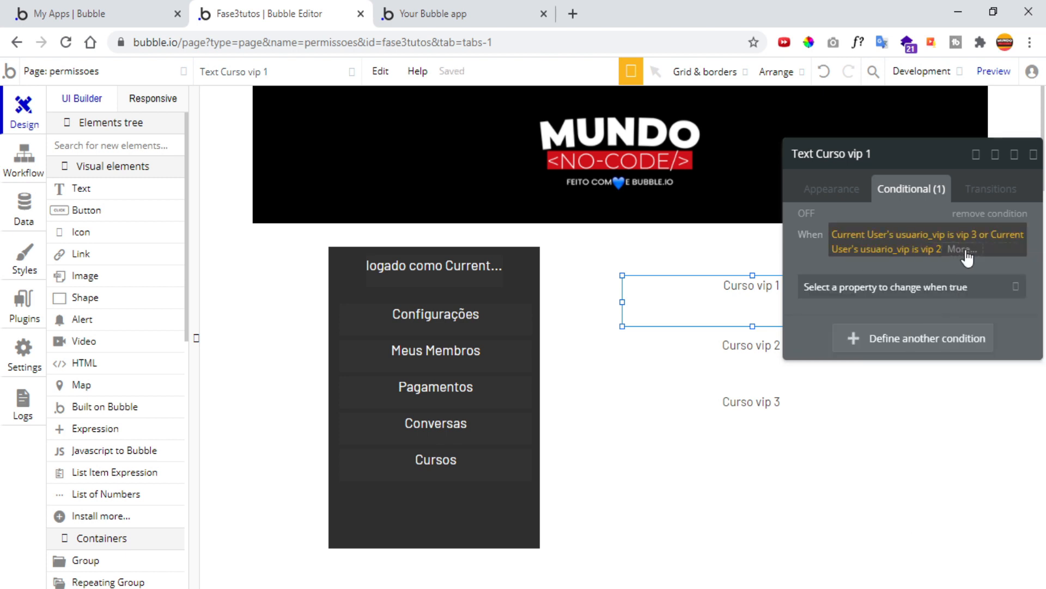
Clear the Curso vip 1 condition's expression and remove the condition from the text.
left_click(964, 252)
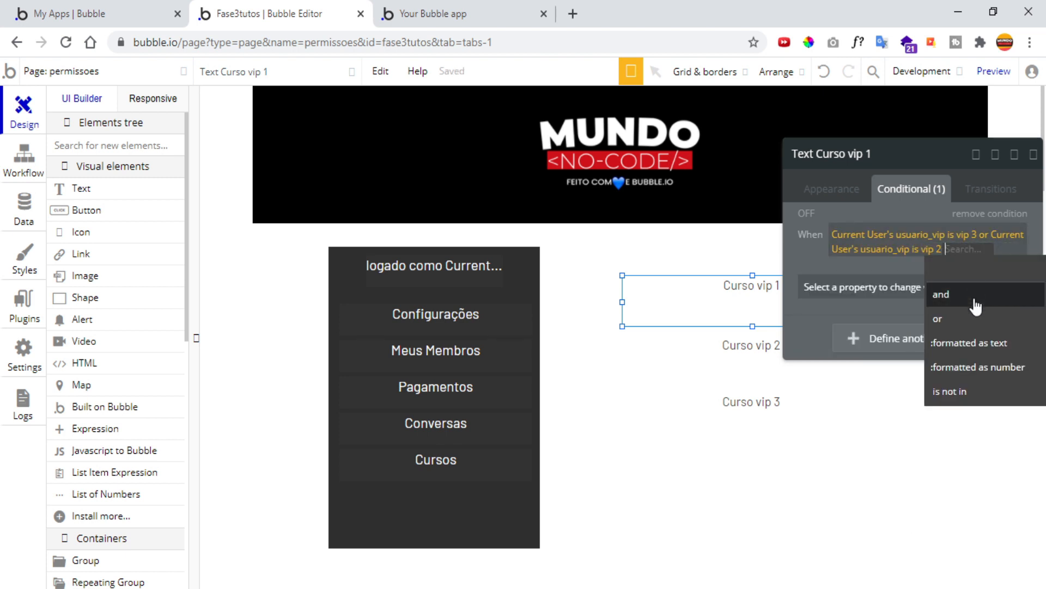
left_click(976, 319)
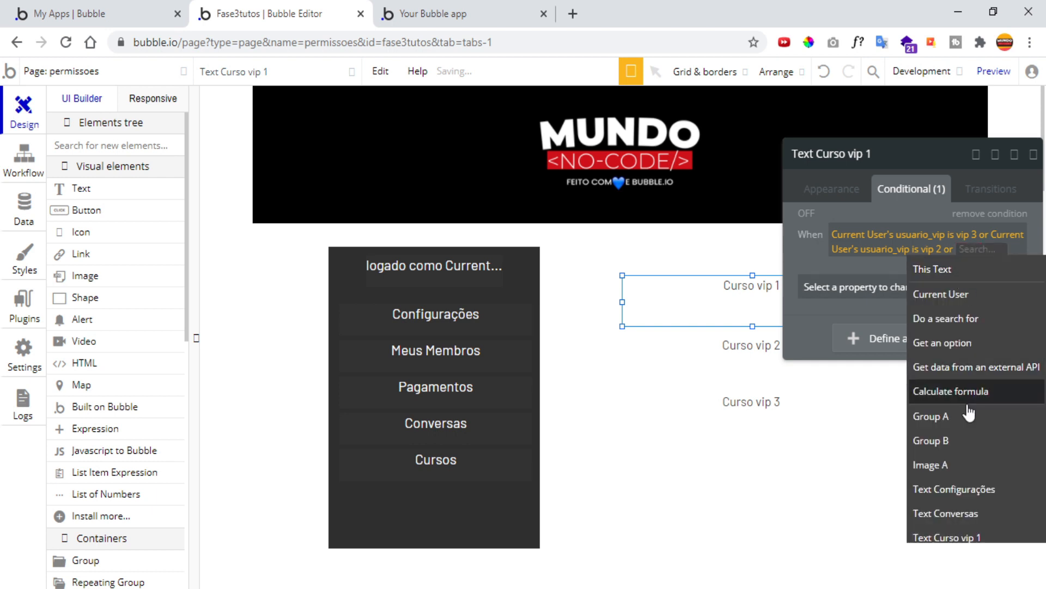
left_click(810, 256)
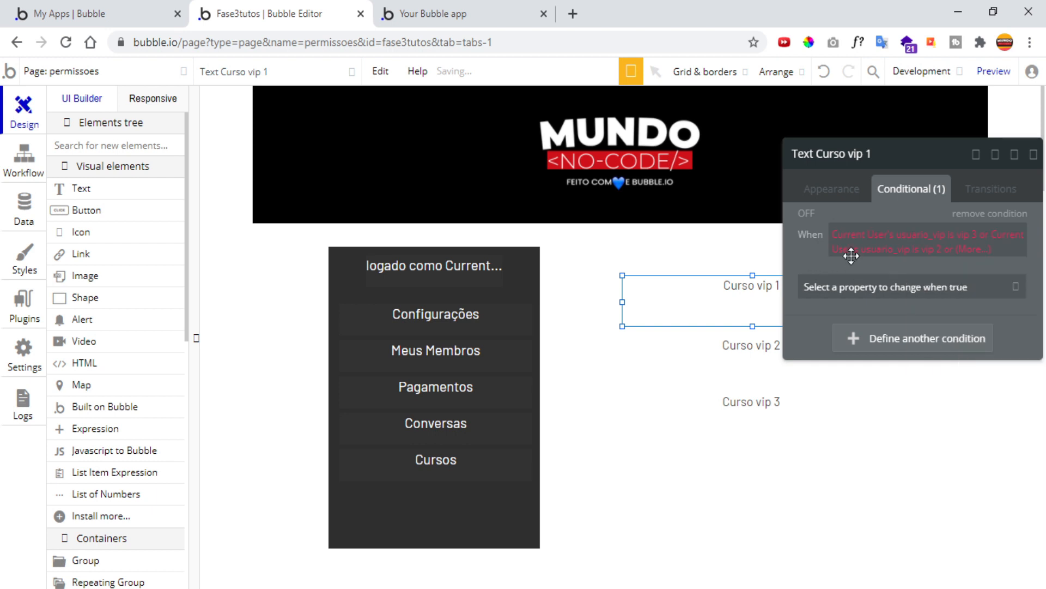
right_click(959, 250)
left_click(986, 243)
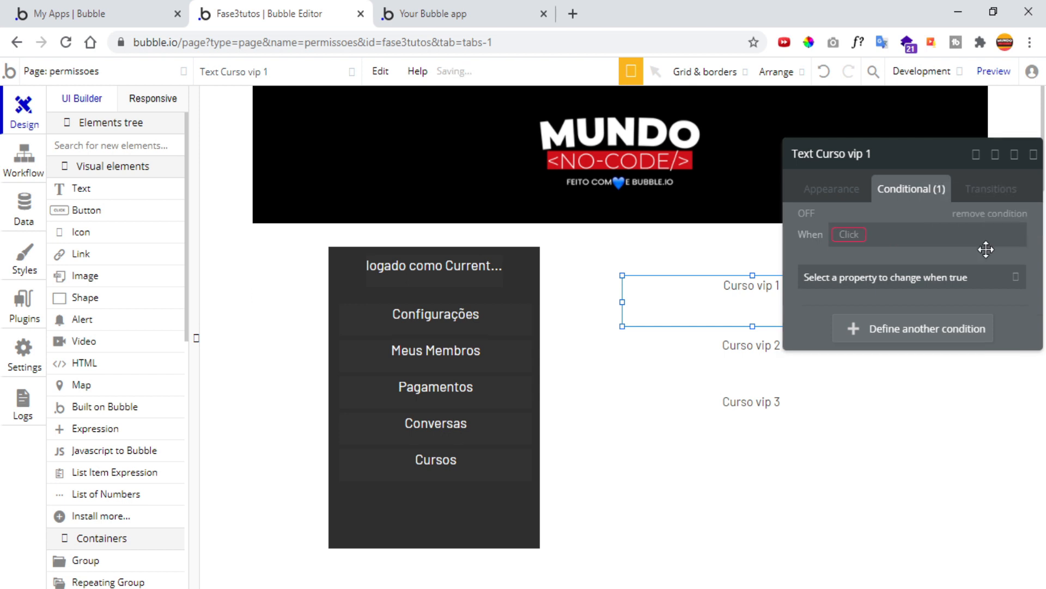
left_click(976, 214)
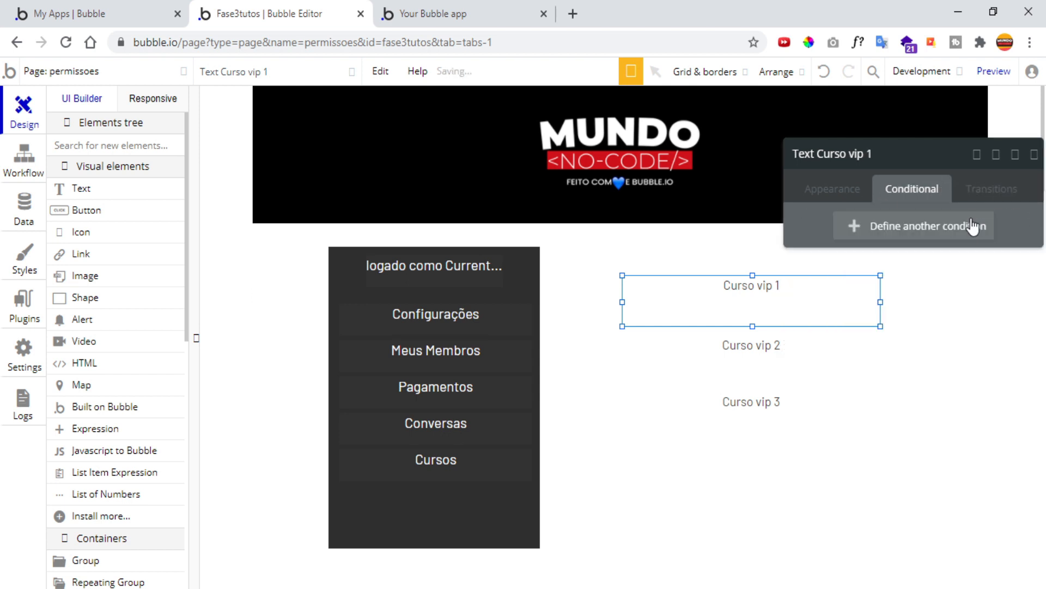
Make the Curso vip 1 text visible on page load again and close its properties.
left_click(832, 189)
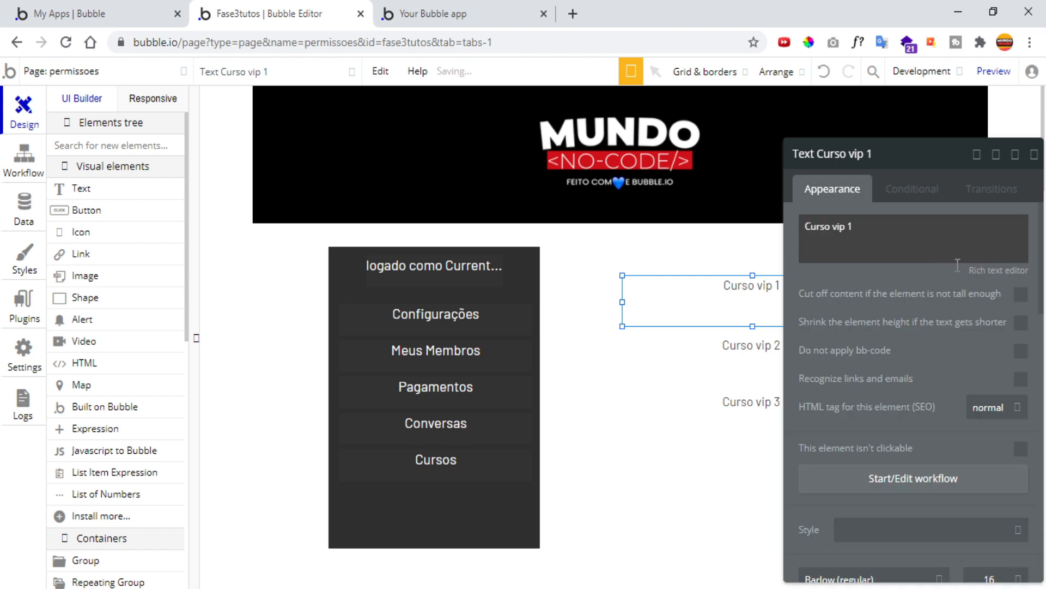
scroll(956, 282, "down", 3)
scroll(970, 305, "down", 4)
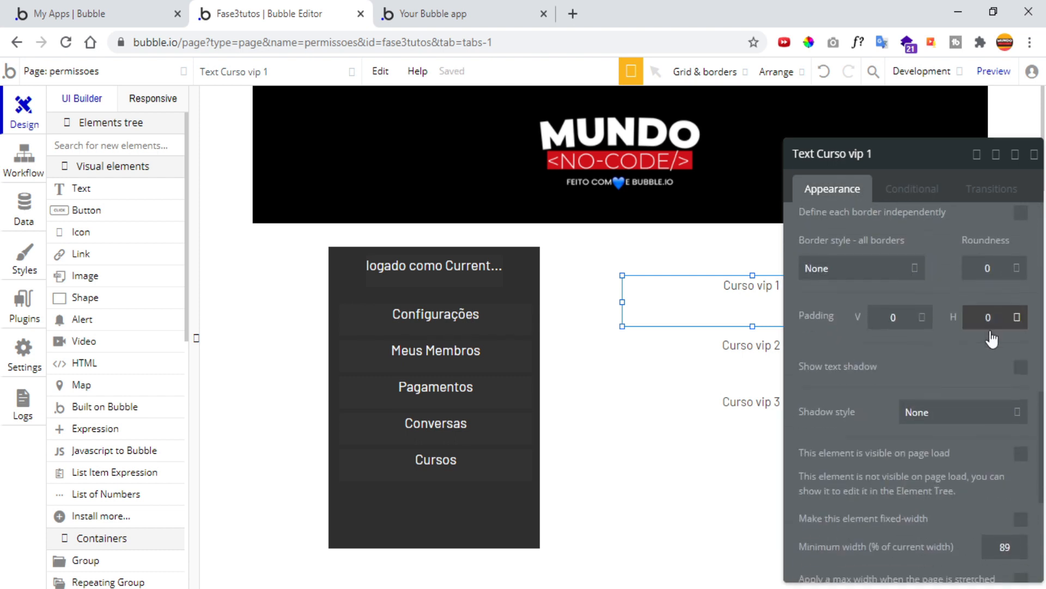
left_click(1021, 454)
left_click(1035, 155)
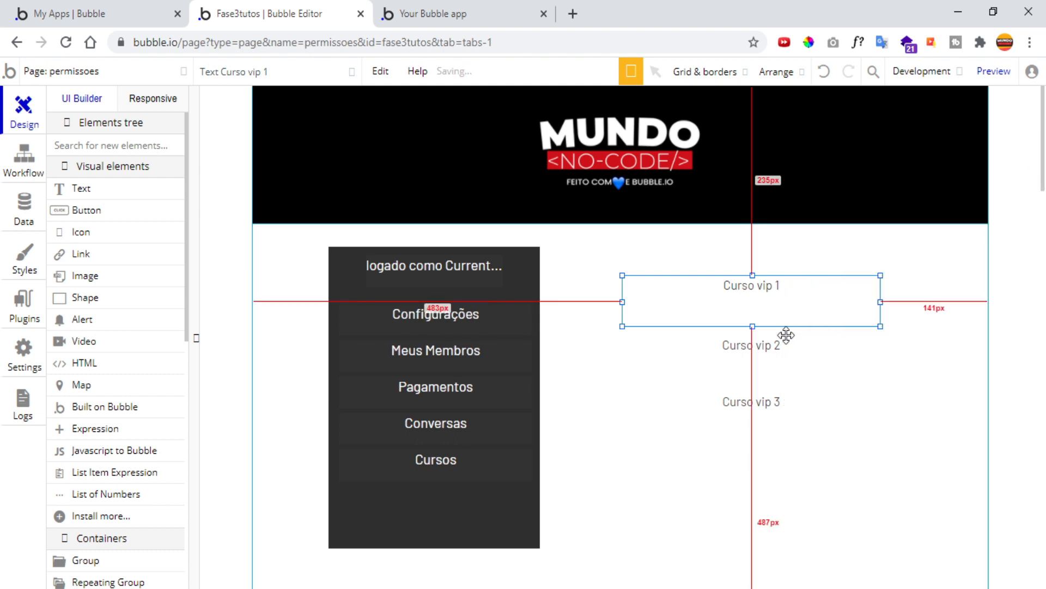
Add a condition to the Curso vip 2 text for when Current User's usuario_vip is vip 2.
left_click(764, 368)
double_click(764, 368)
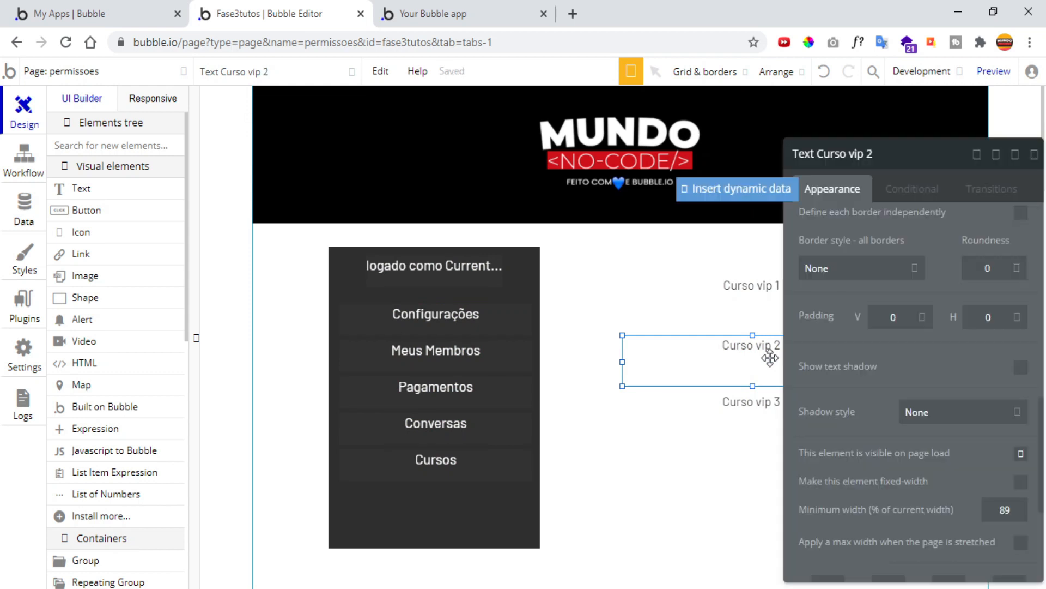
left_click(915, 190)
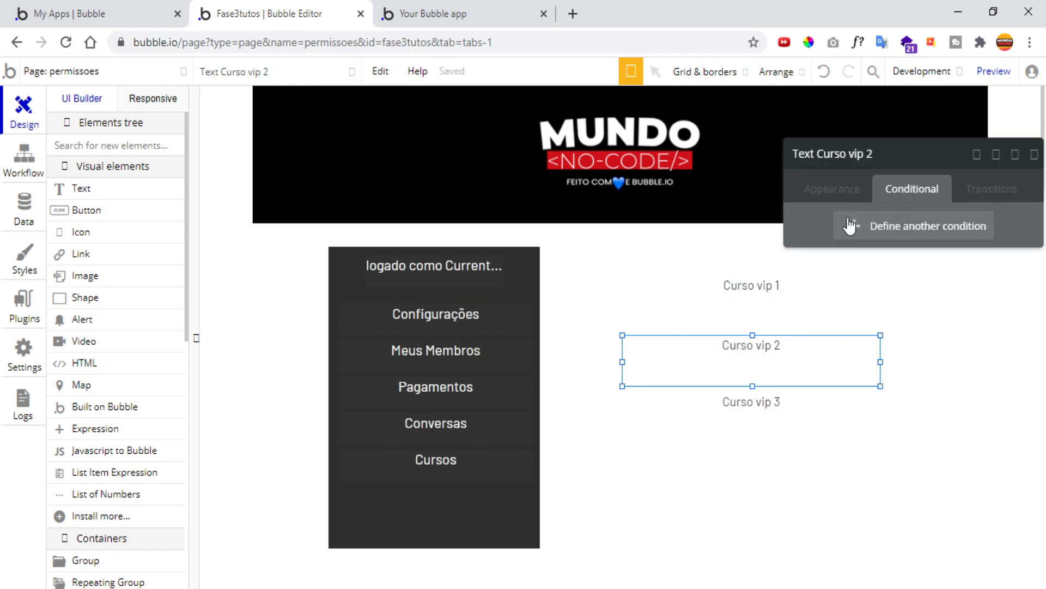
left_click(849, 228)
left_click(848, 234)
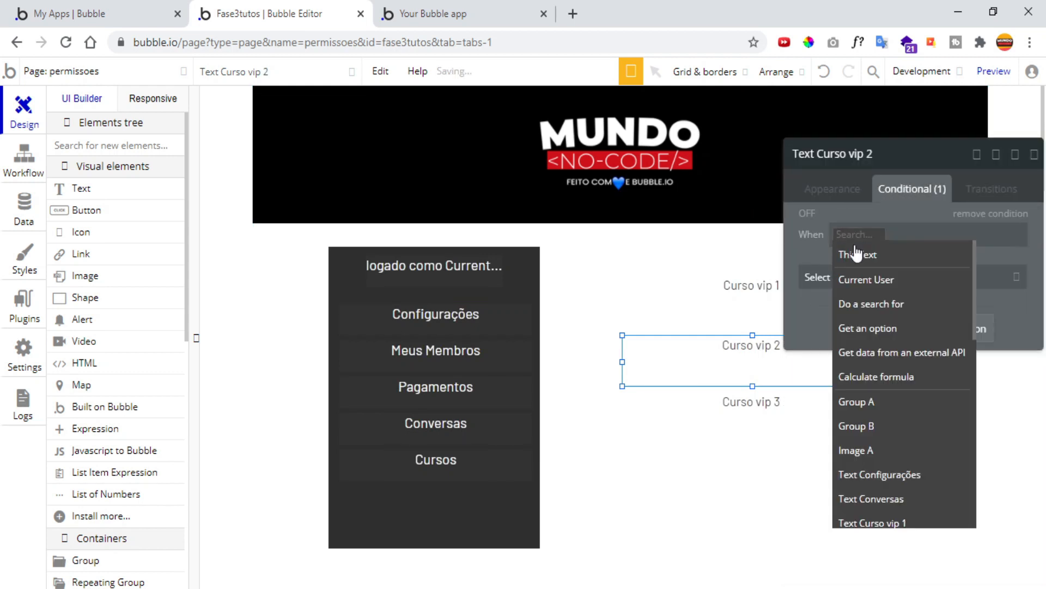
left_click(898, 280)
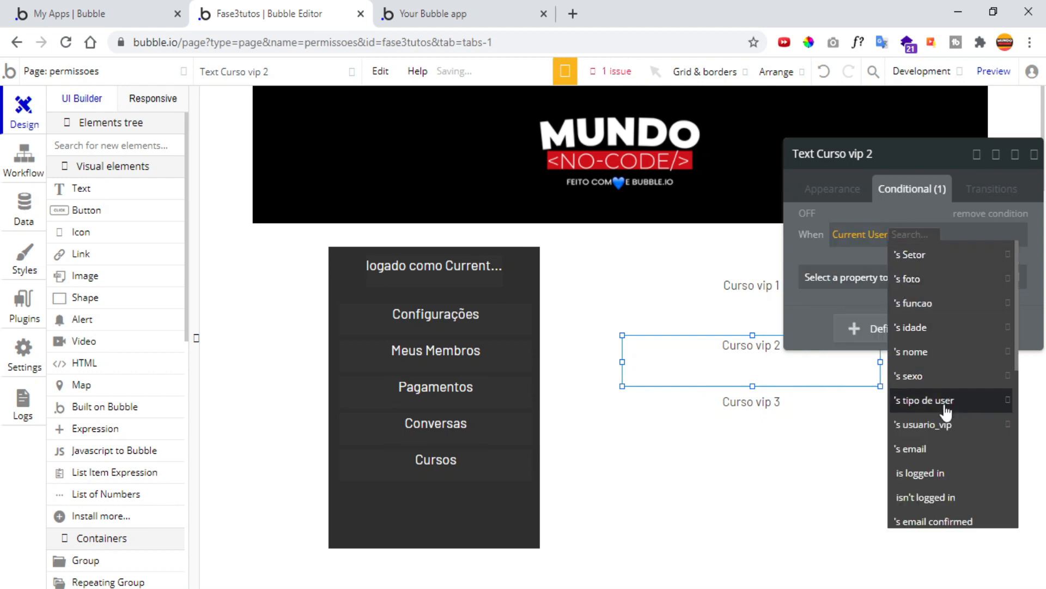
left_click(951, 433)
left_click(978, 283)
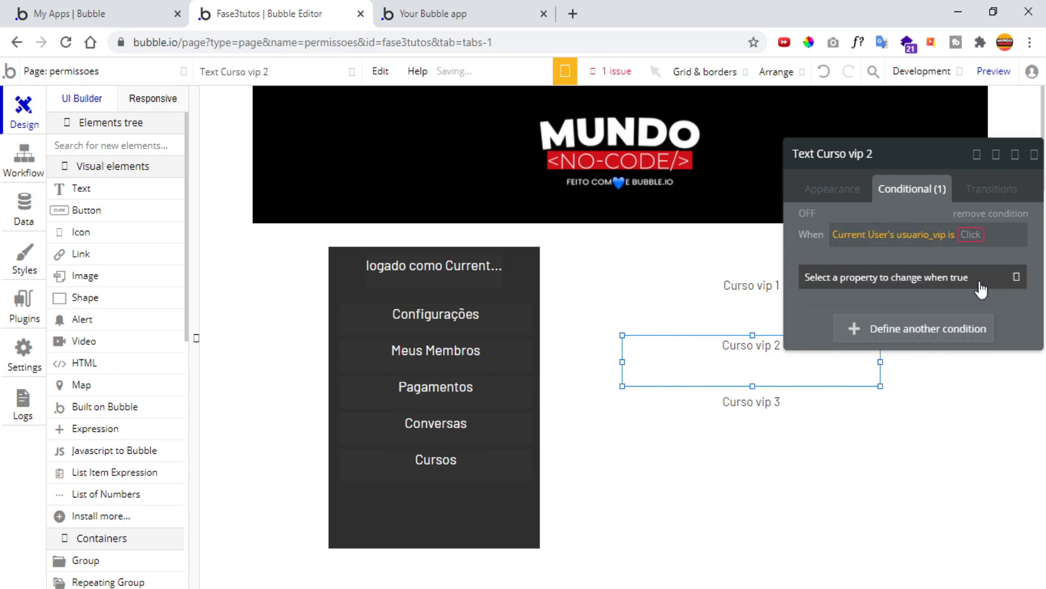
left_click(981, 288)
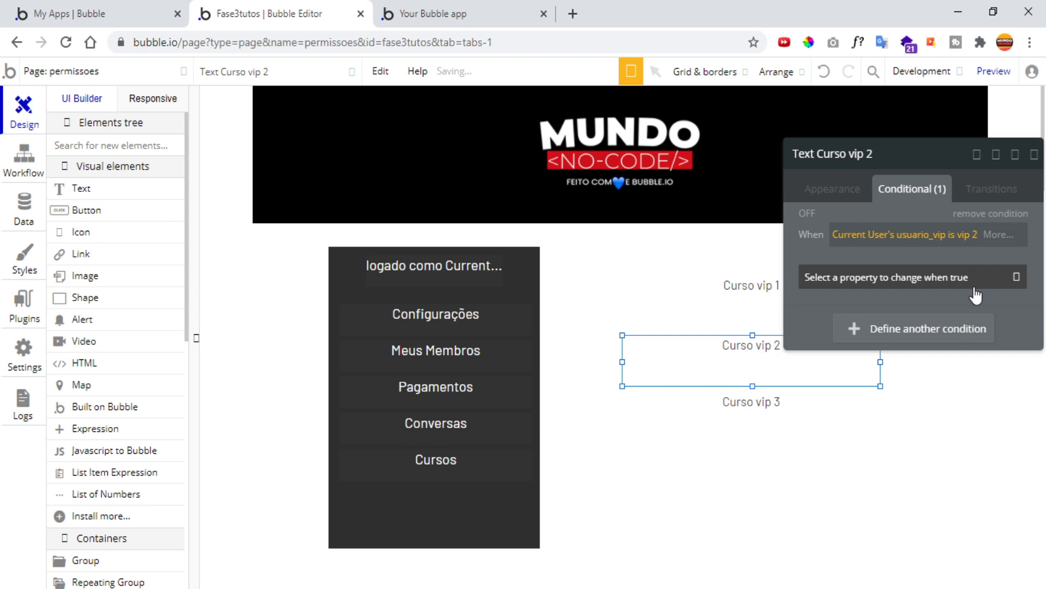
Extend the Curso vip 2 condition with "and Current User's usuario_vip is vip 3".
left_click(1001, 235)
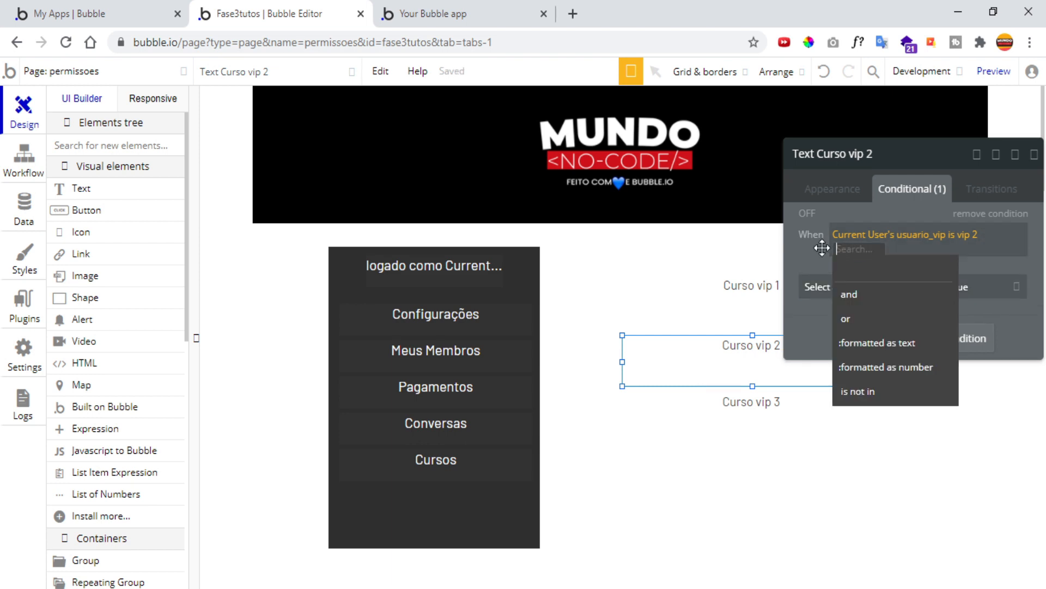
left_click(848, 295)
left_click(906, 297)
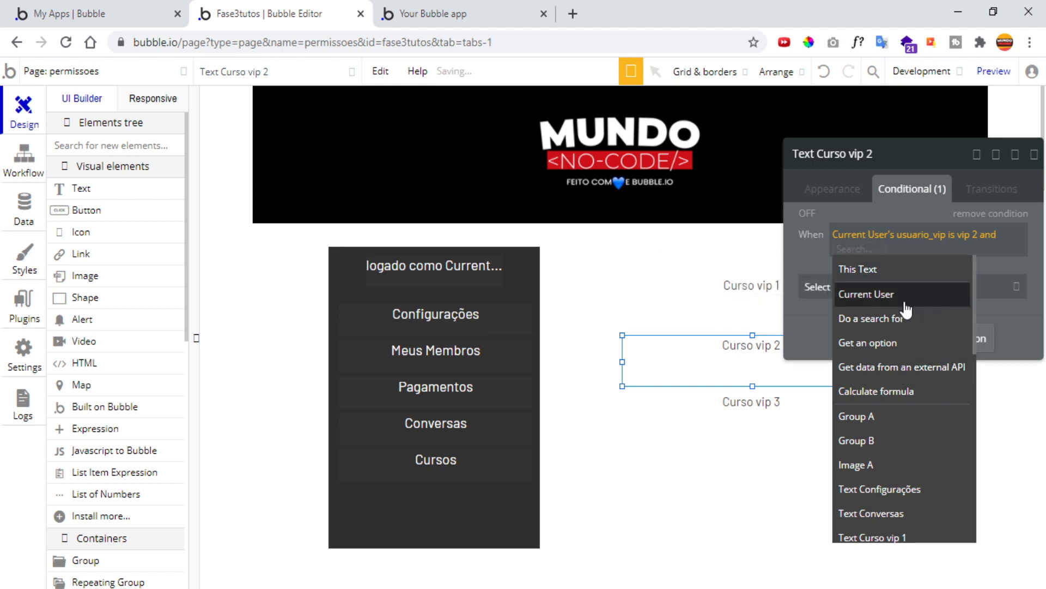
left_click(945, 439)
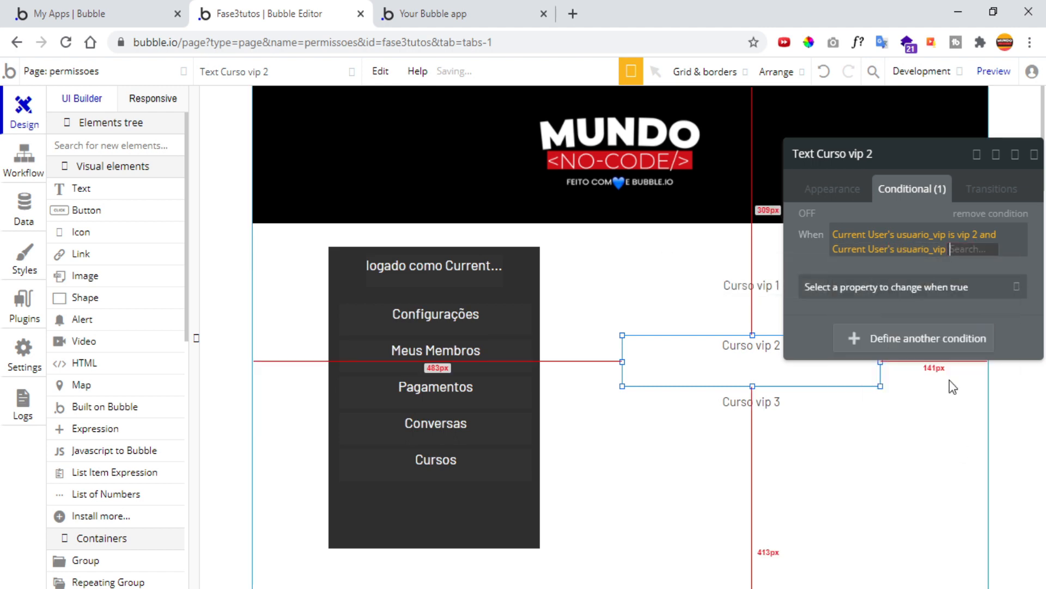
left_click(962, 298)
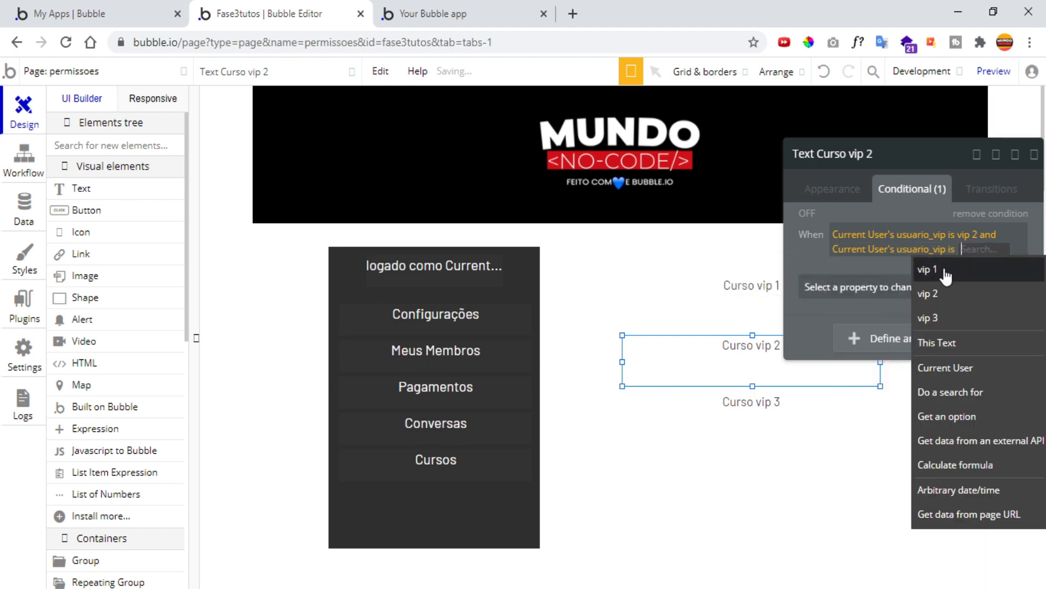
left_click(961, 318)
left_click(853, 305)
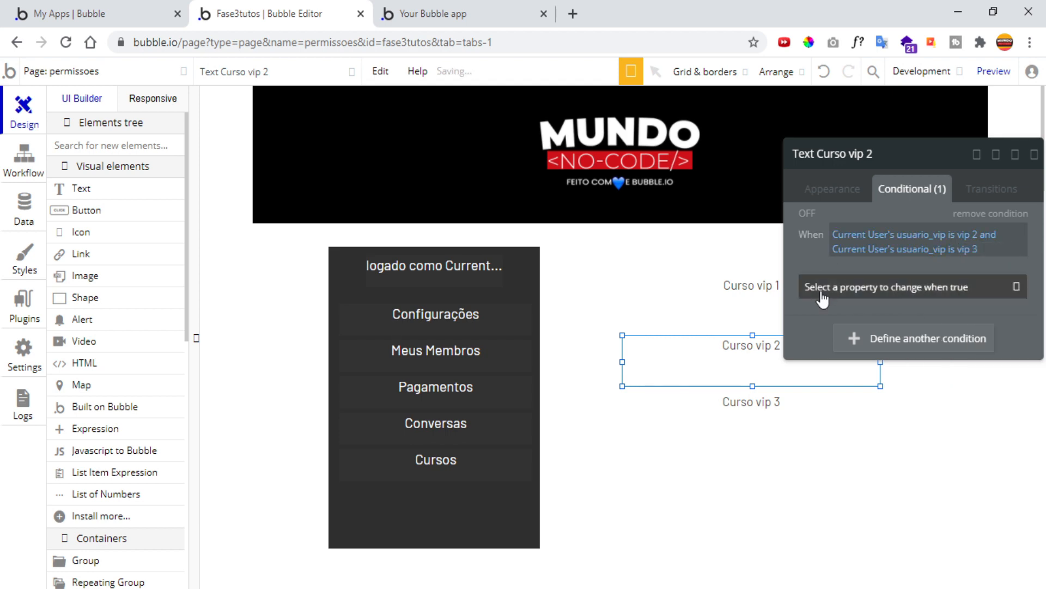
Make the Curso vip 2 text visible when its condition is true.
mouse_move(823, 298)
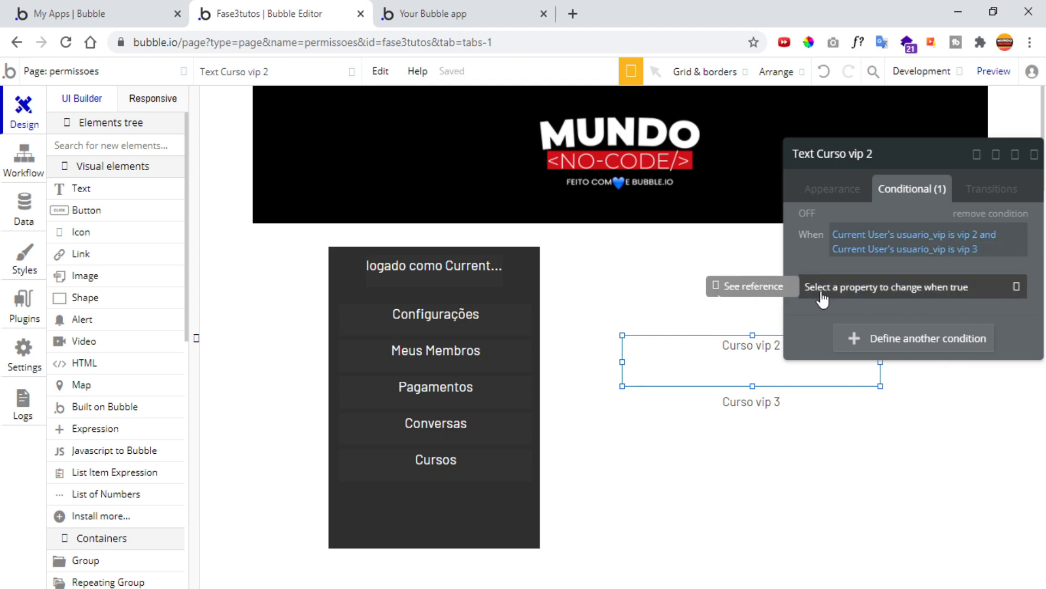
left_click(823, 298)
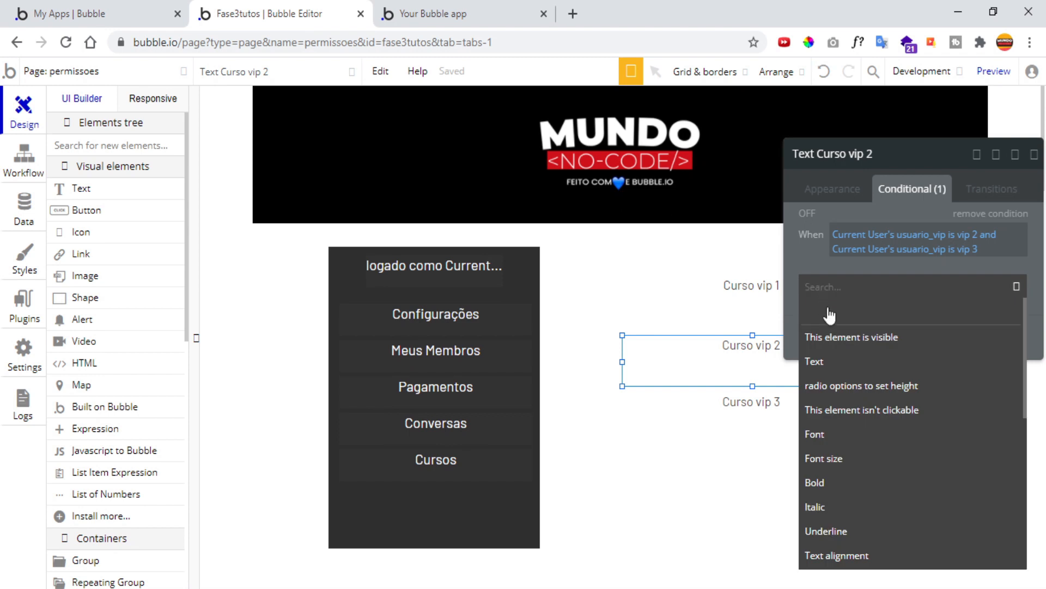
left_click(825, 335)
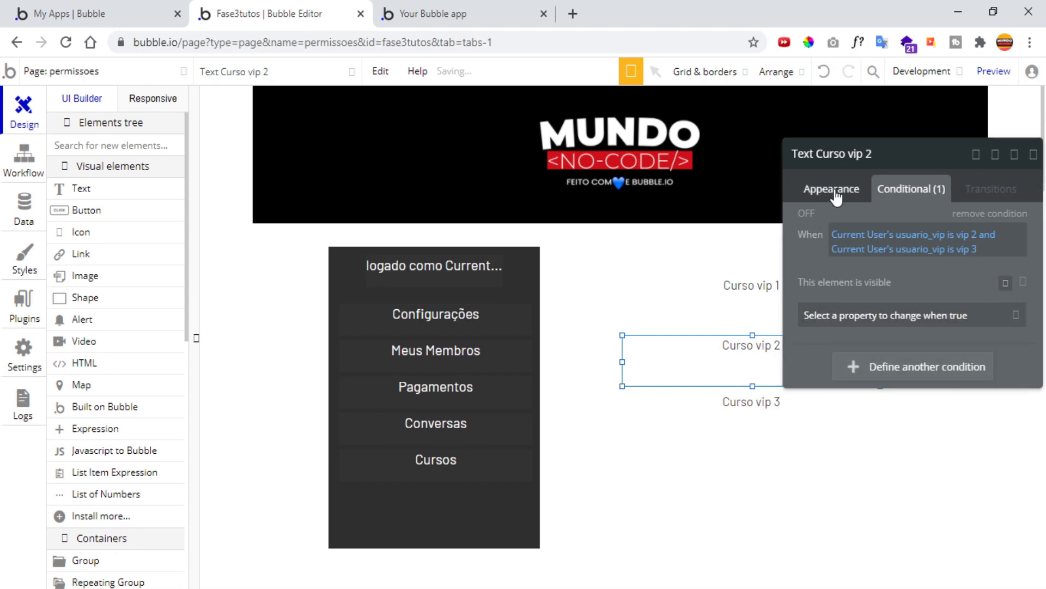
Turn off visibility on page load for the Curso vip 2 text and close its properties.
scroll(967, 337, "down", 10)
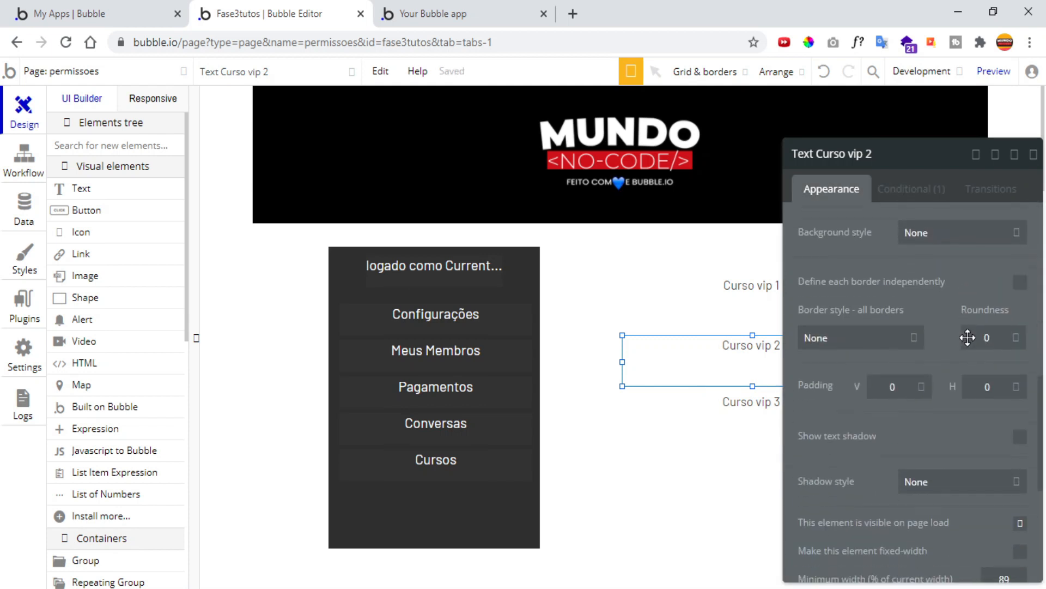
left_click(1021, 293)
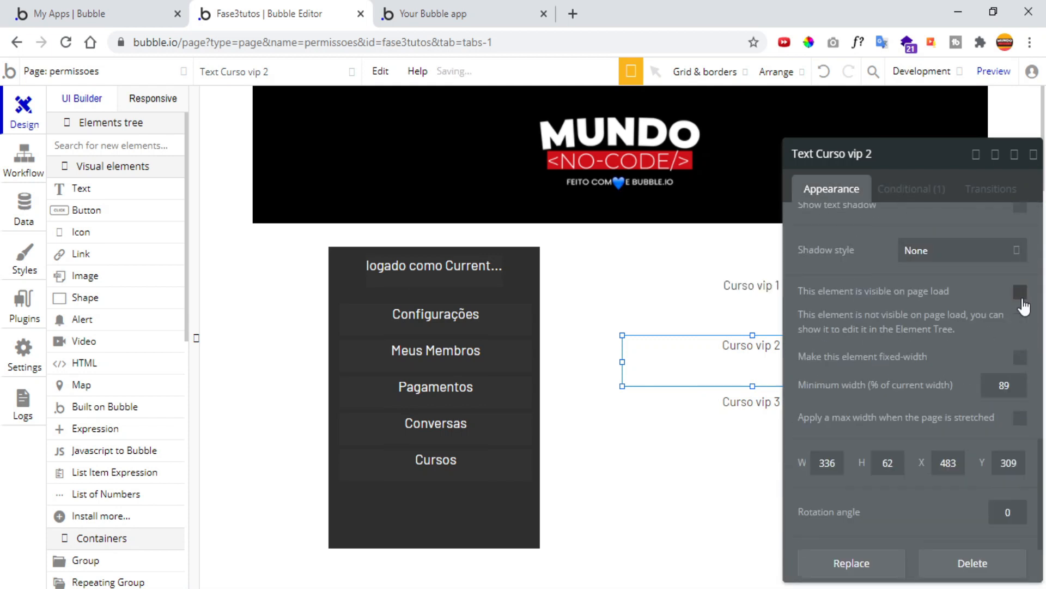
left_click(1035, 156)
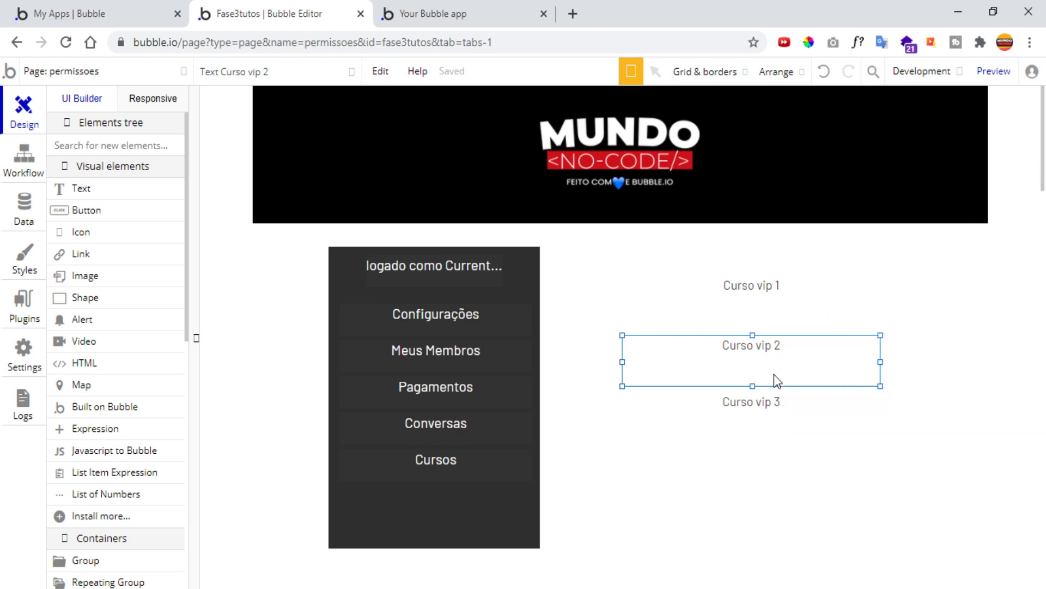
Add a condition to the Curso vip 3 text for when Current User's usuario_vip is vip 3.
left_click(748, 403)
double_click(747, 403)
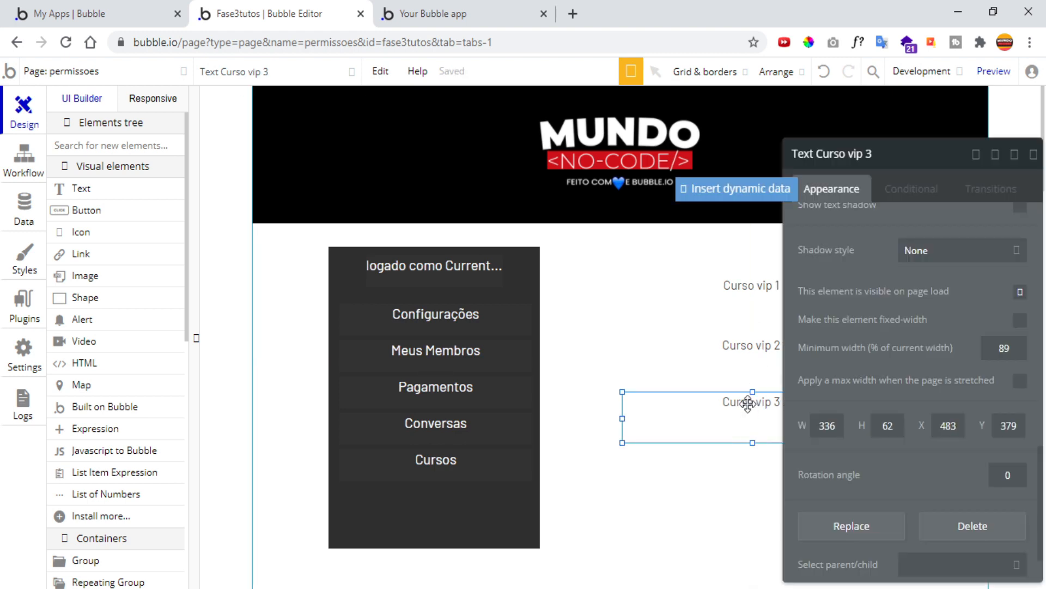
left_click(912, 189)
left_click(904, 225)
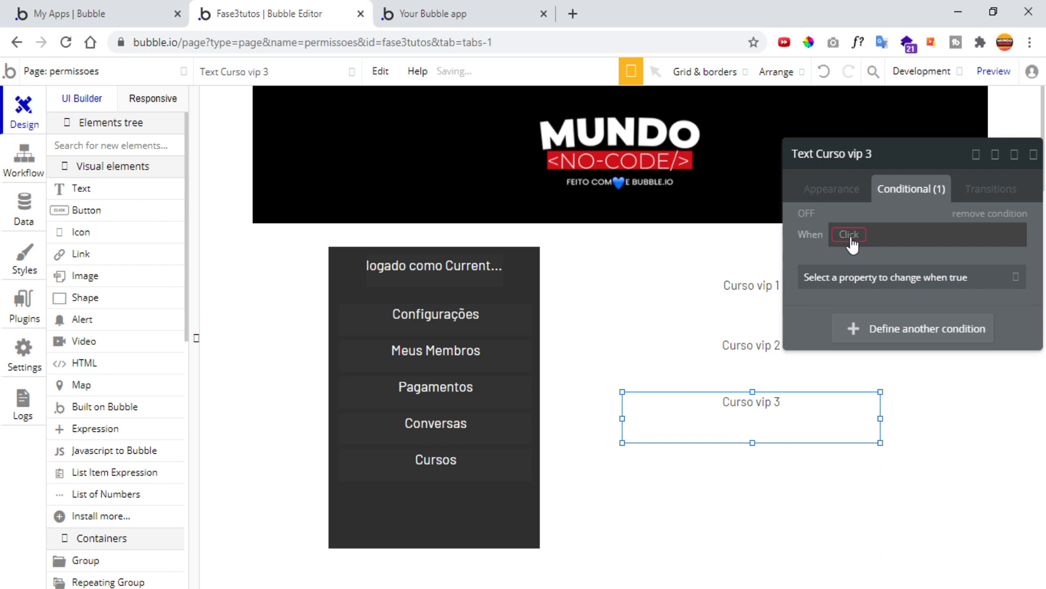
left_click(847, 235)
left_click(876, 283)
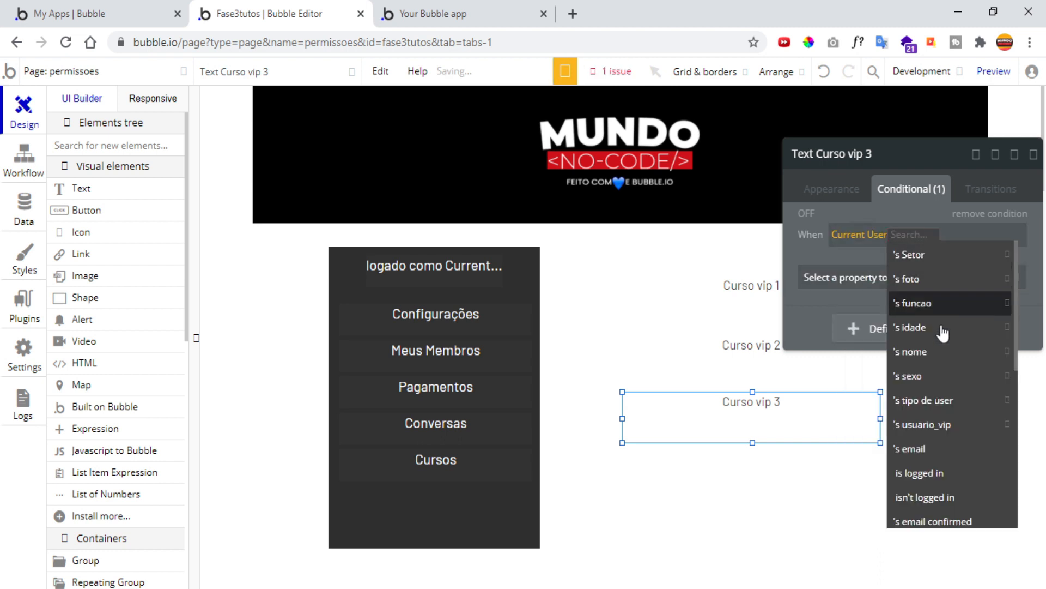
left_click(946, 425)
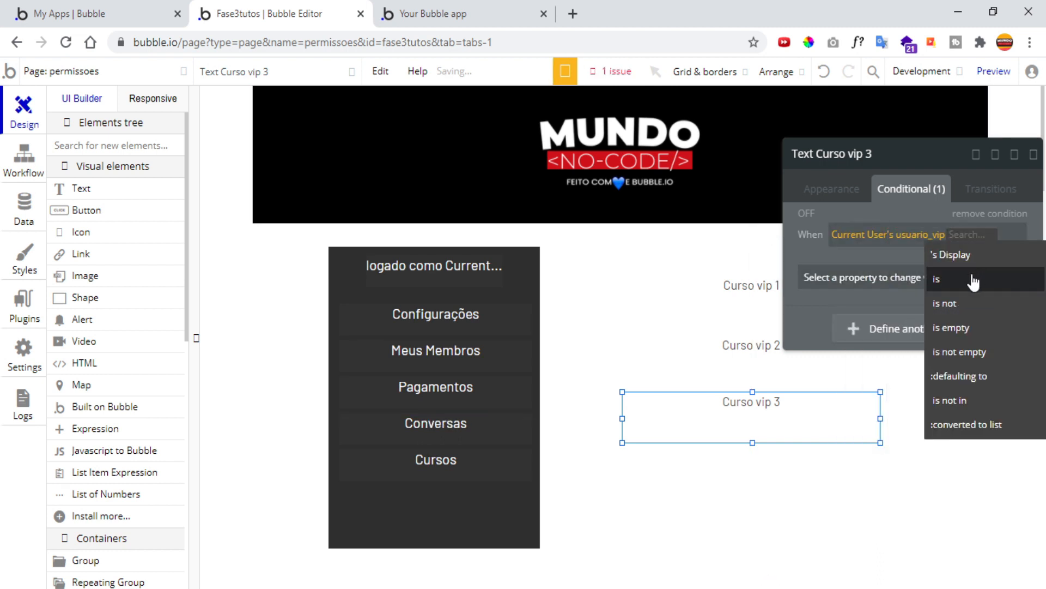
left_click(973, 280)
left_click(866, 301)
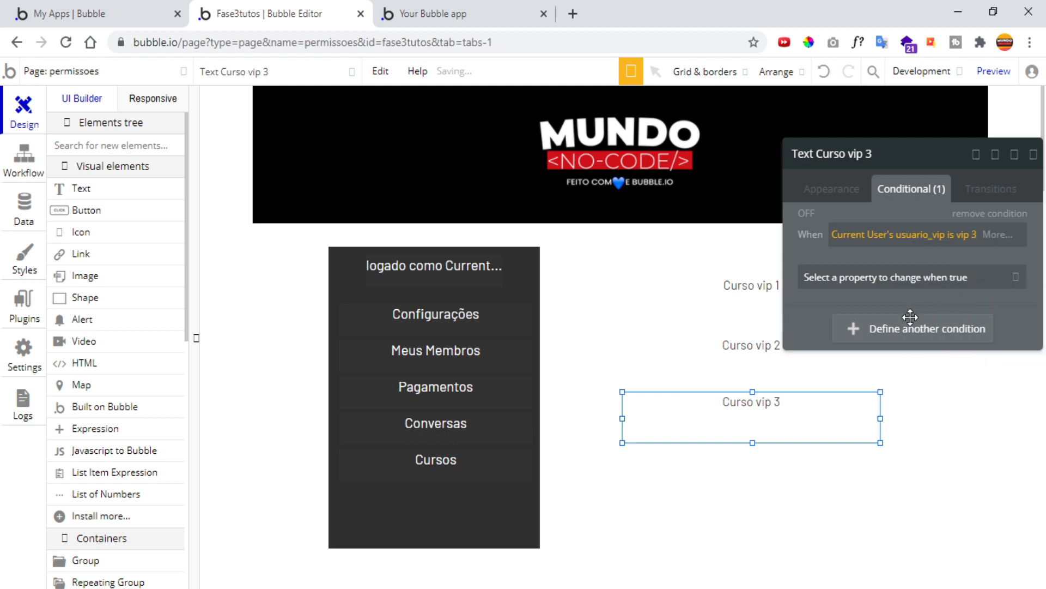
Make the Curso vip 3 text visible when its condition is true and close its properties.
left_click(826, 276)
left_click(852, 330)
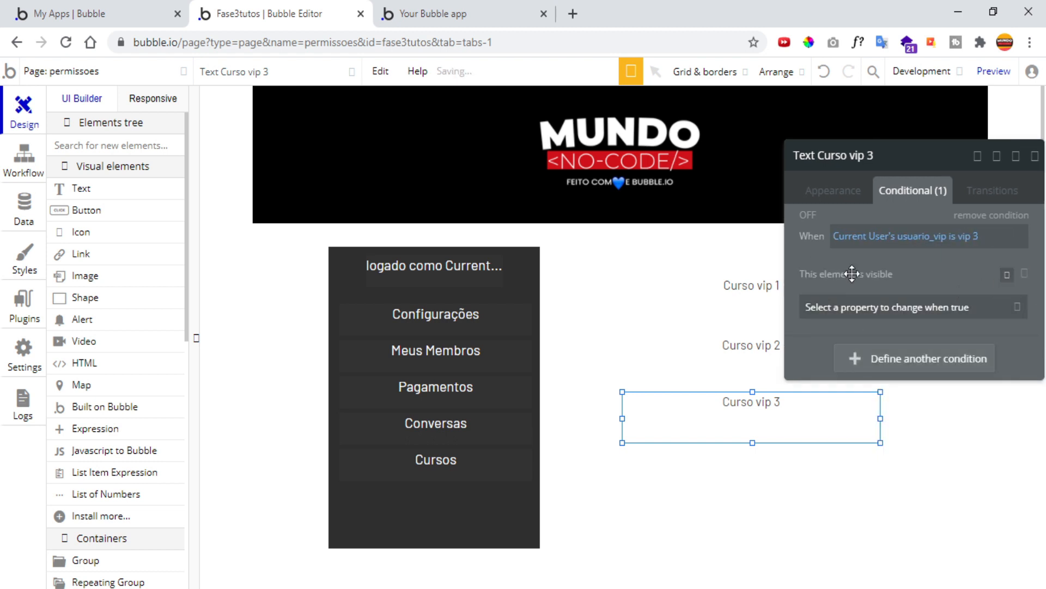
left_click(1035, 157)
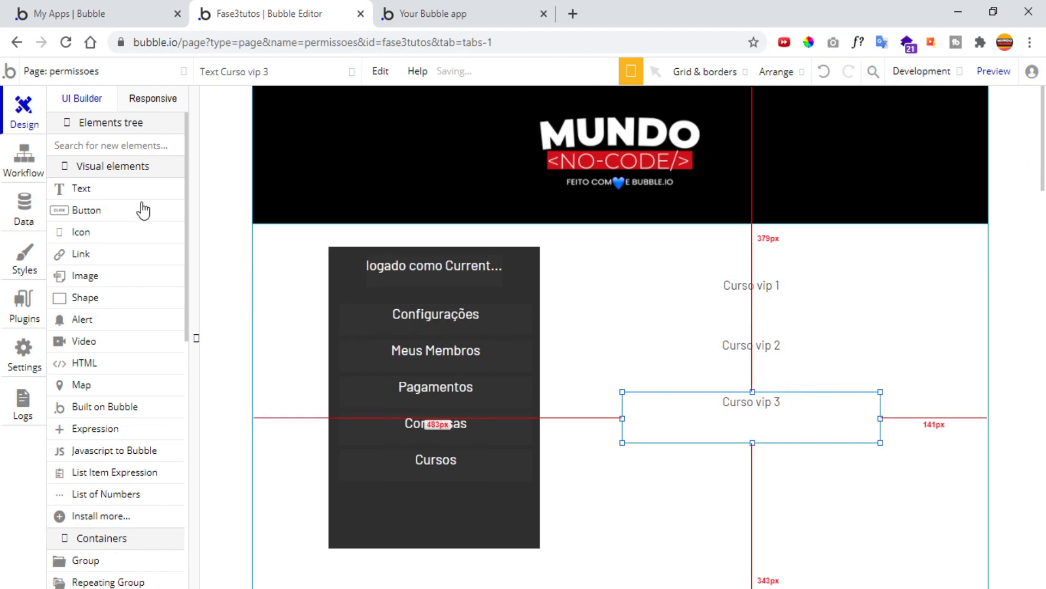
Set Usuario_vip to vip 3 for the Admin user in the app data, save the entry, and run the app as that user.
left_click(23, 208)
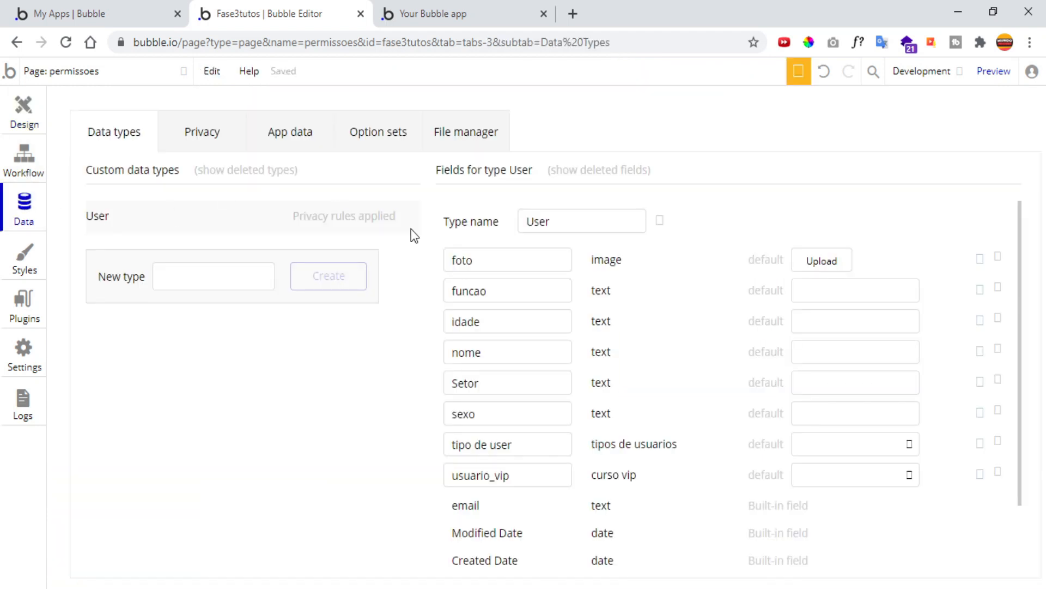
left_click(314, 138)
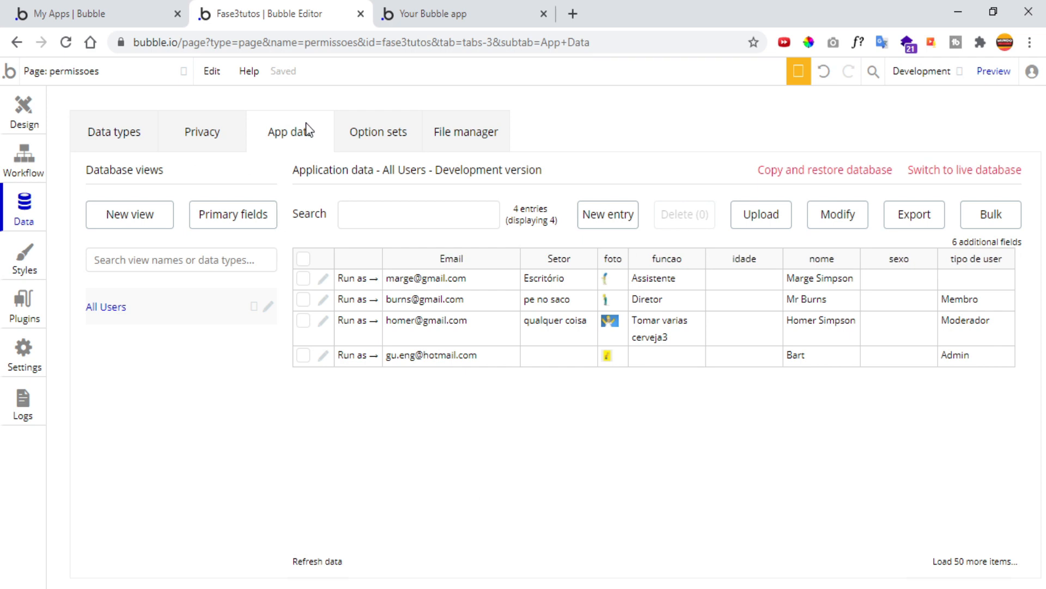
left_click(323, 355)
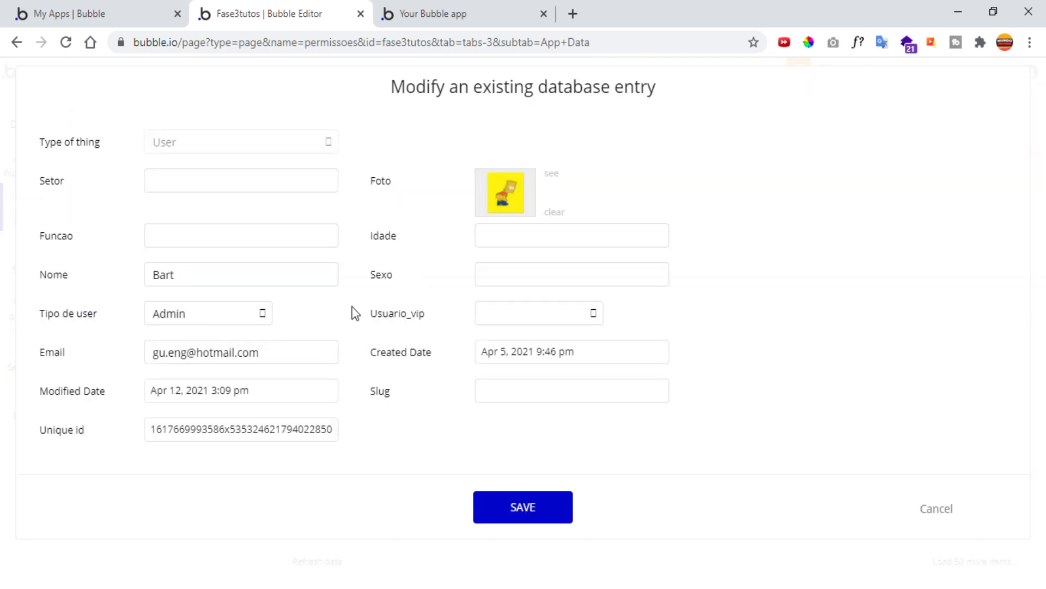
left_click(505, 311)
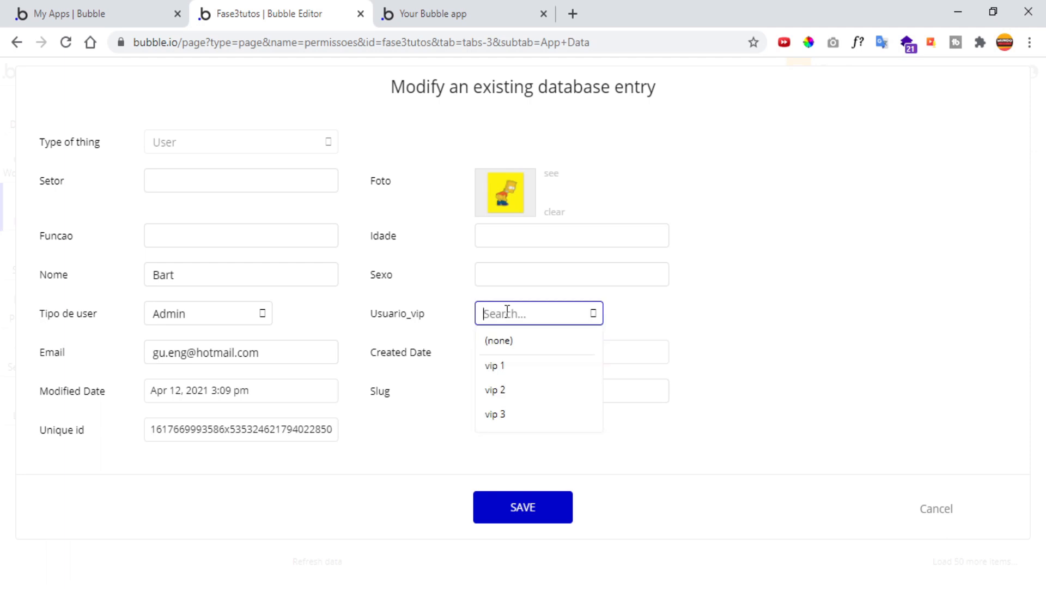
left_click(500, 415)
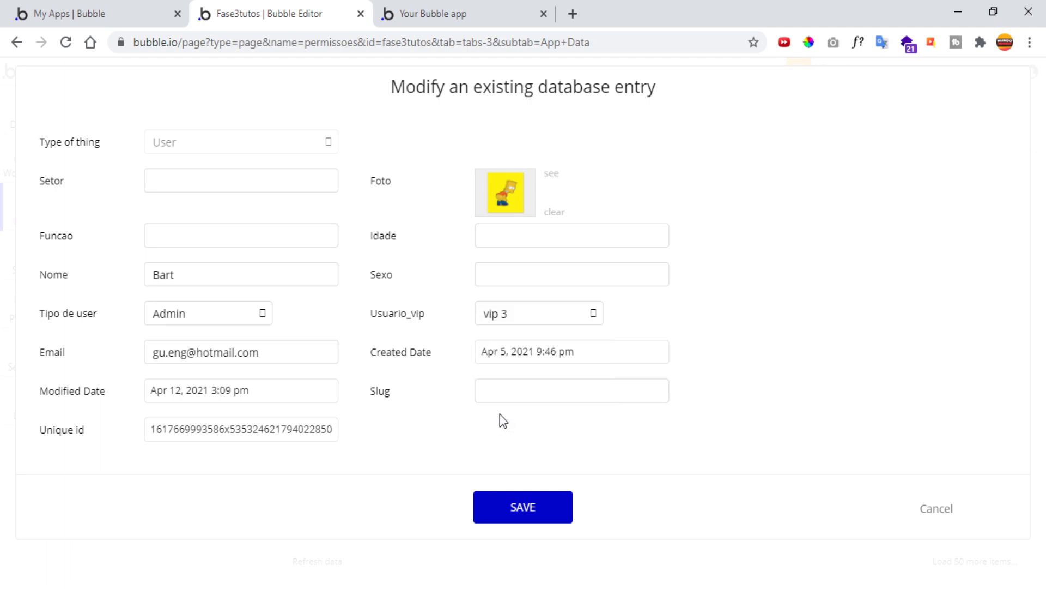
left_click(512, 515)
left_click(527, 266)
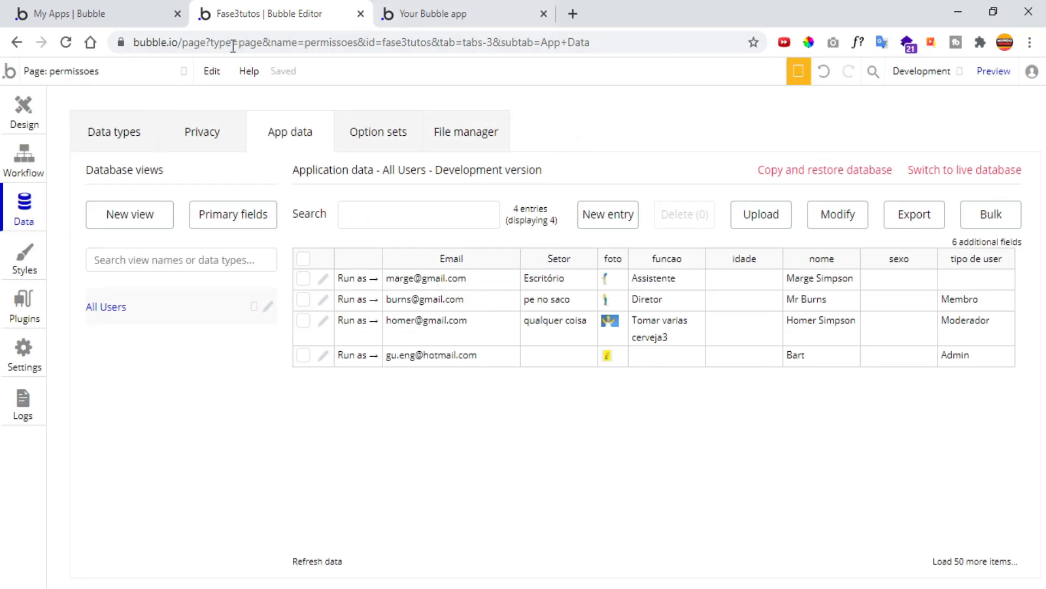
left_click(353, 355)
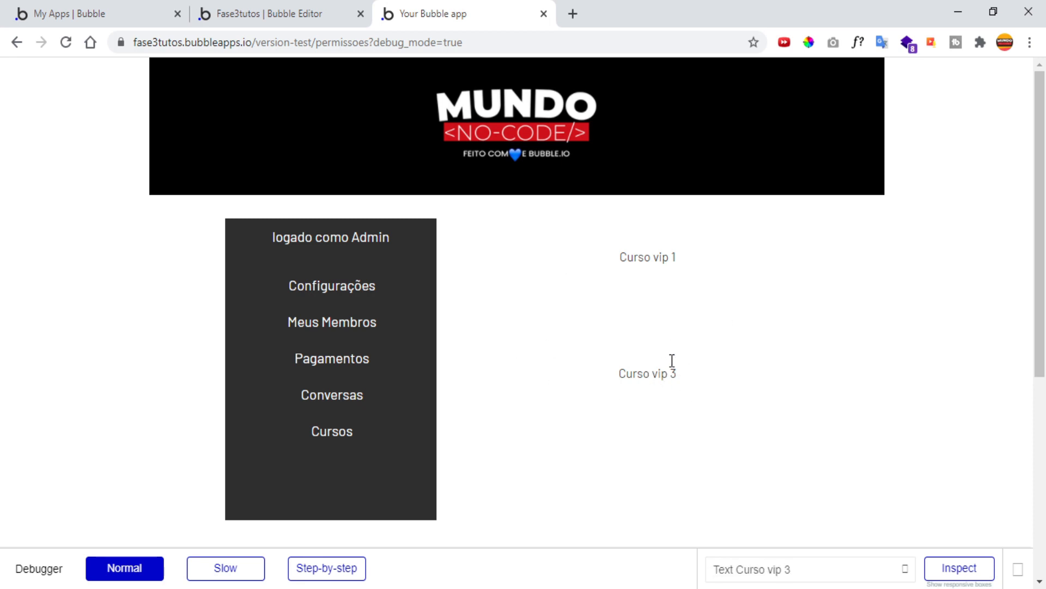
Examine the Curso vip 2 text's condition in the editor and compare it with the running permissoes page.
left_click(275, 20)
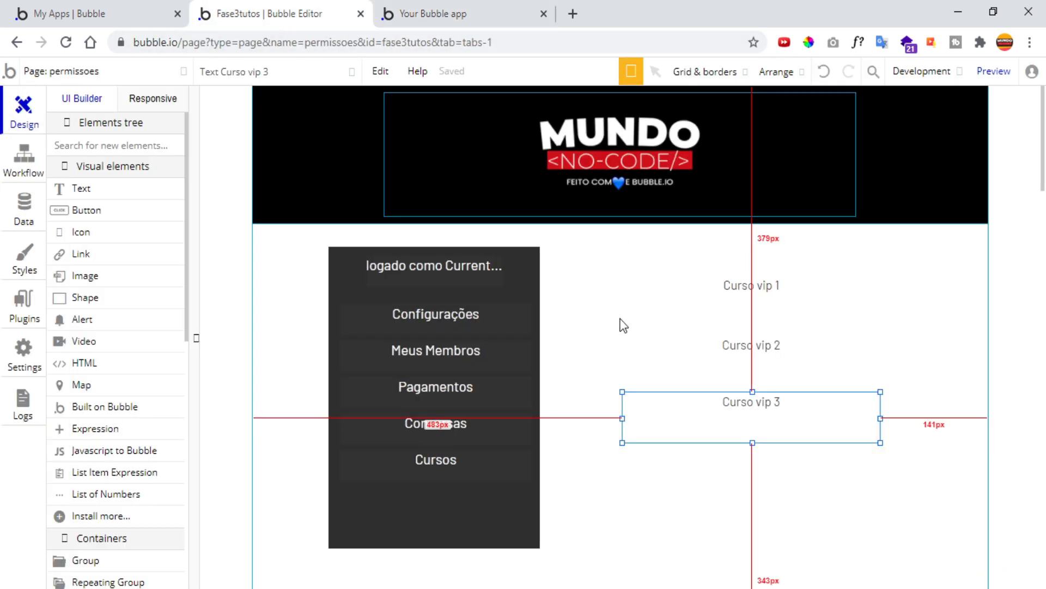
left_click(758, 353)
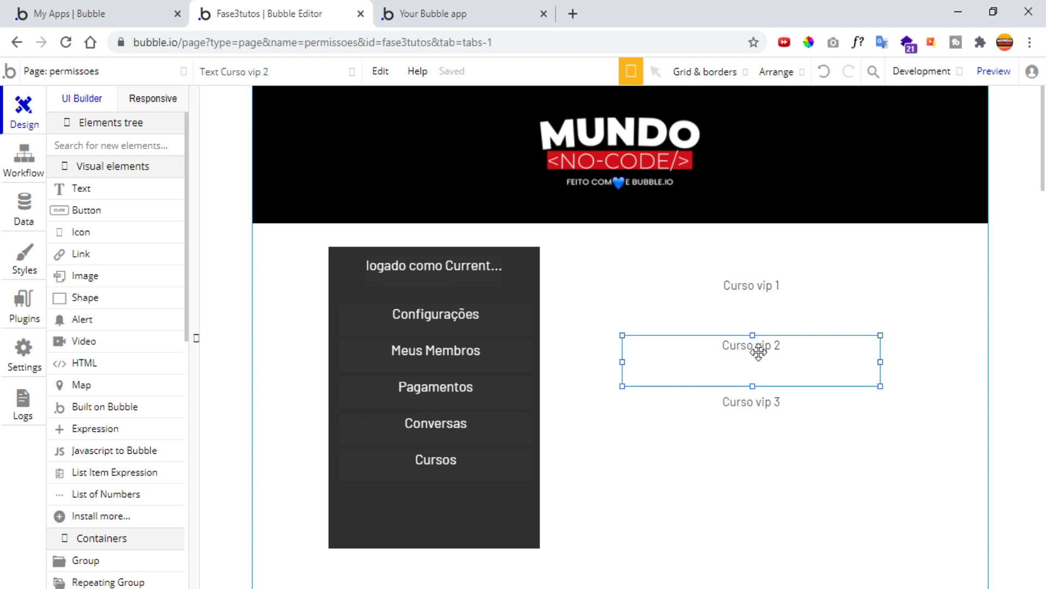
double_click(758, 352)
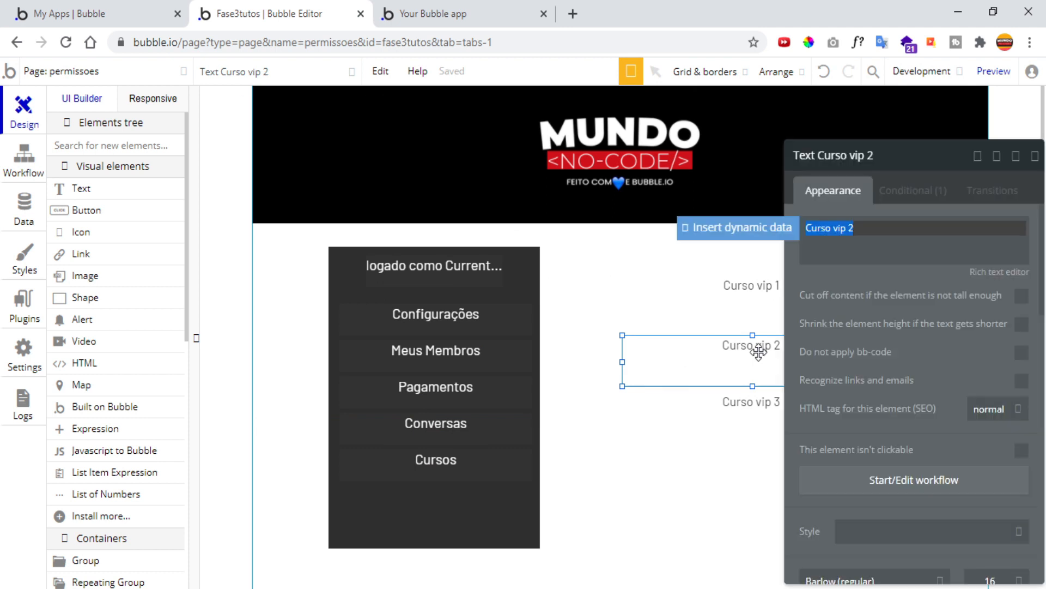
left_click(897, 189)
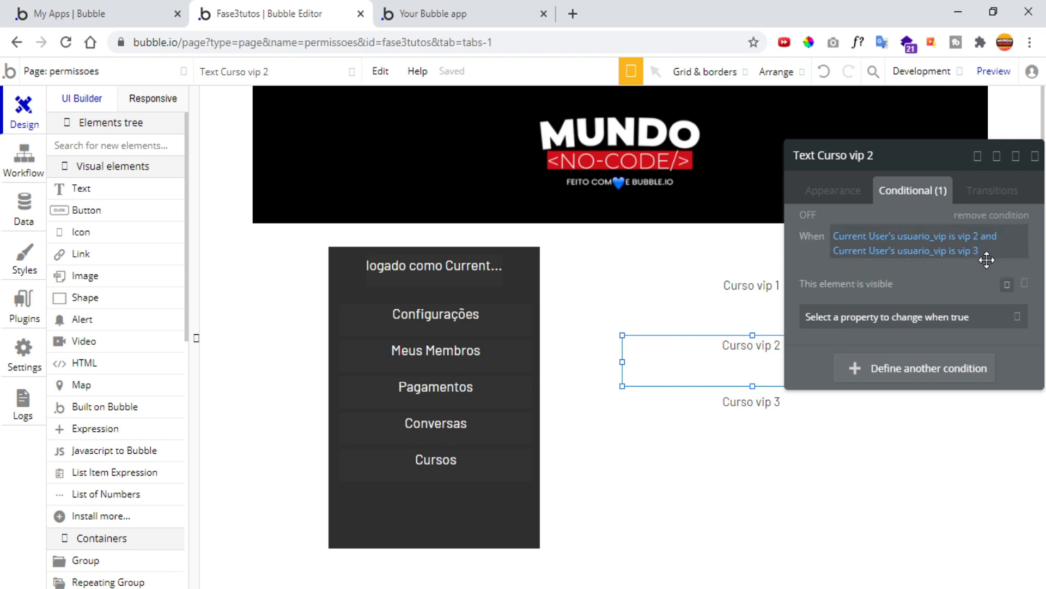
left_click(453, 20)
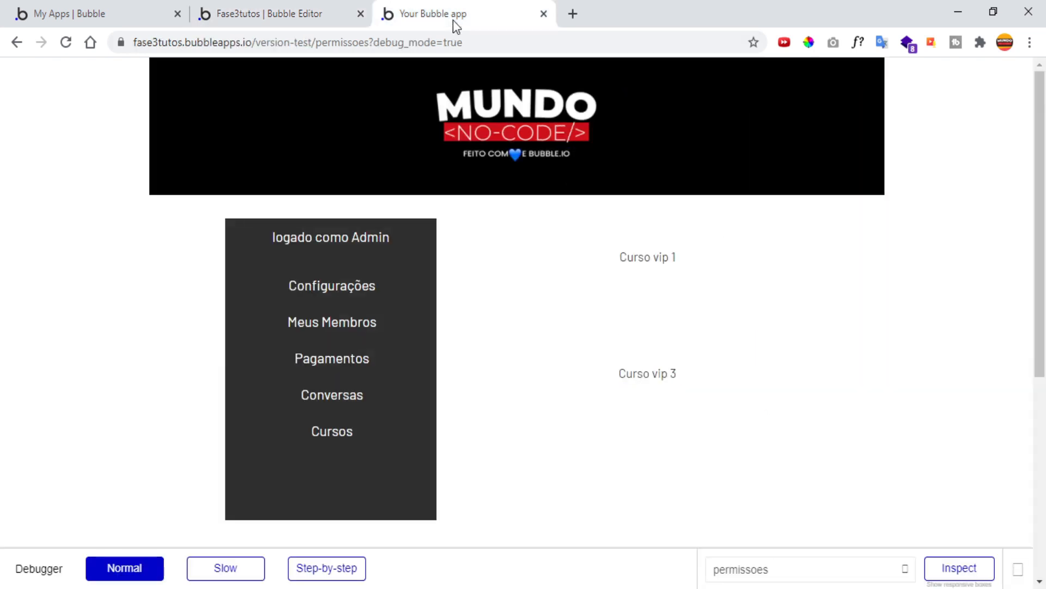
left_click(306, 47)
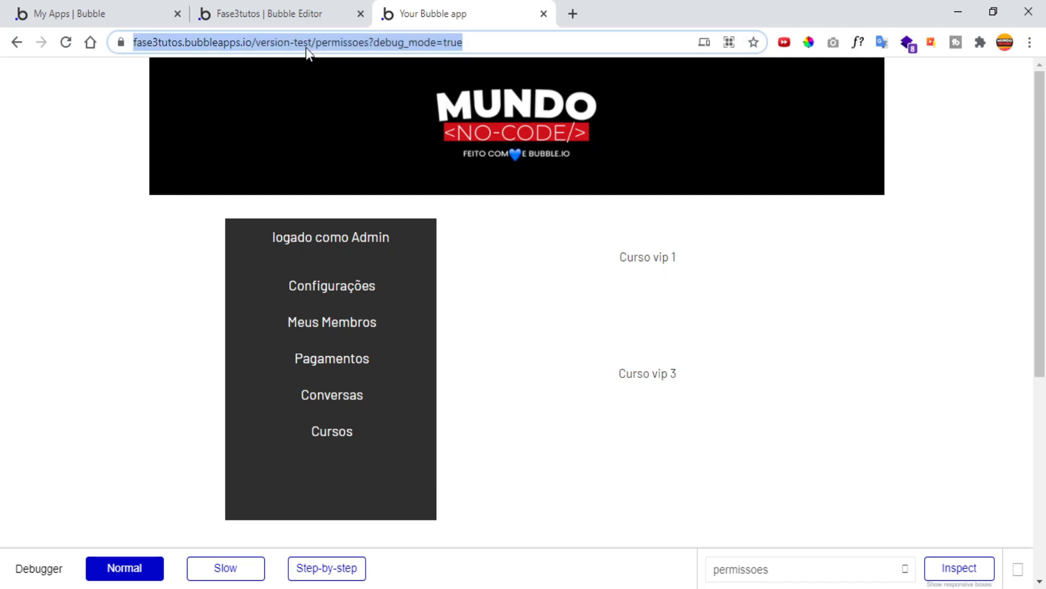
left_click(303, 16)
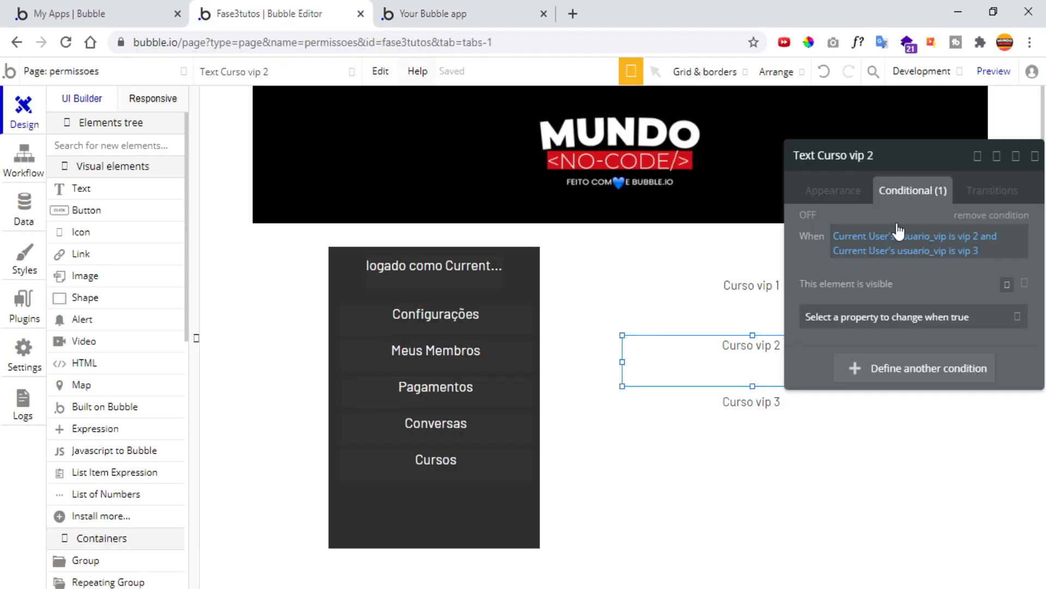
Check the Curso vip 2 text's page-load visibility setting and compare its condition with that of Curso vip 3.
left_click(857, 205)
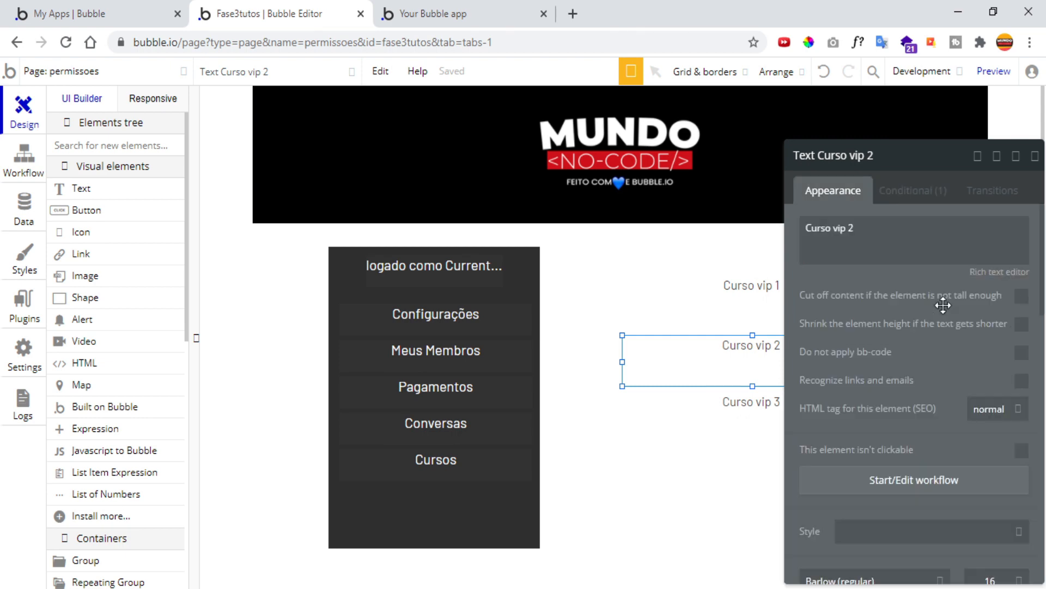
scroll(942, 303, "down", 2)
scroll(943, 304, "down", 8)
scroll(943, 304, "up", 12)
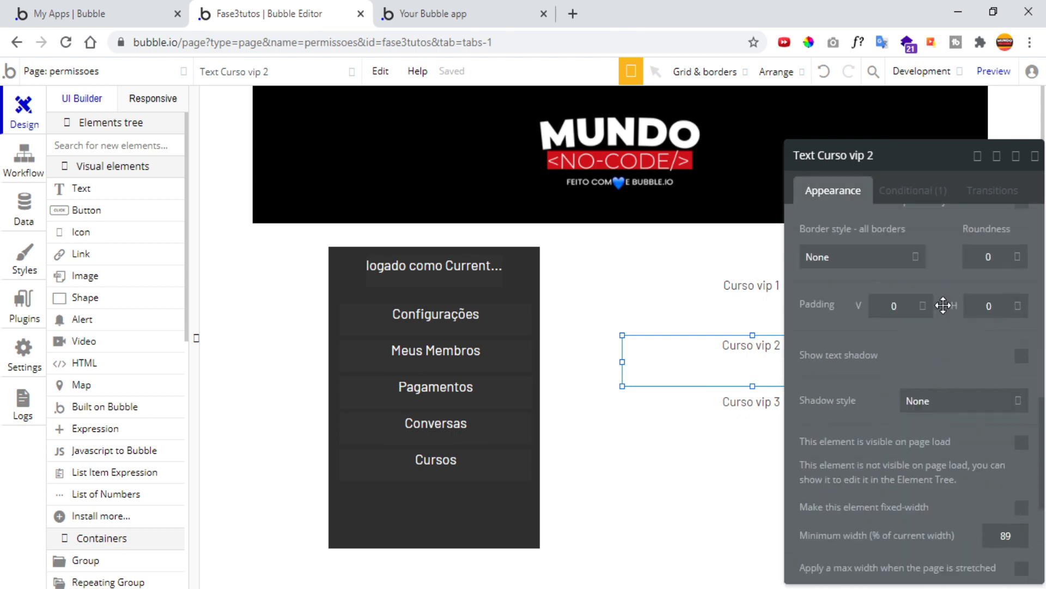
left_click(908, 190)
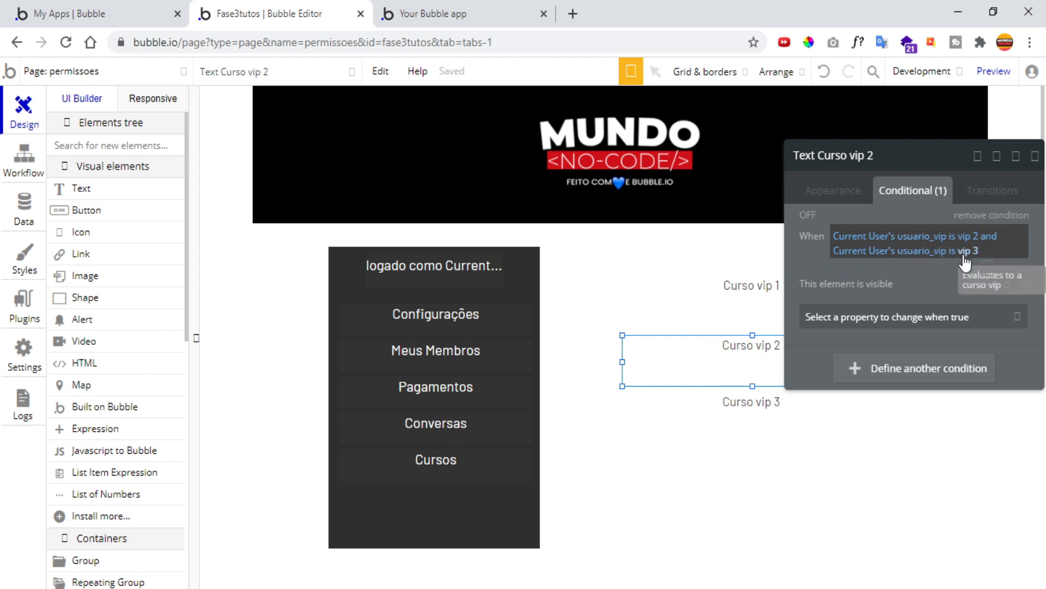
left_click(739, 402)
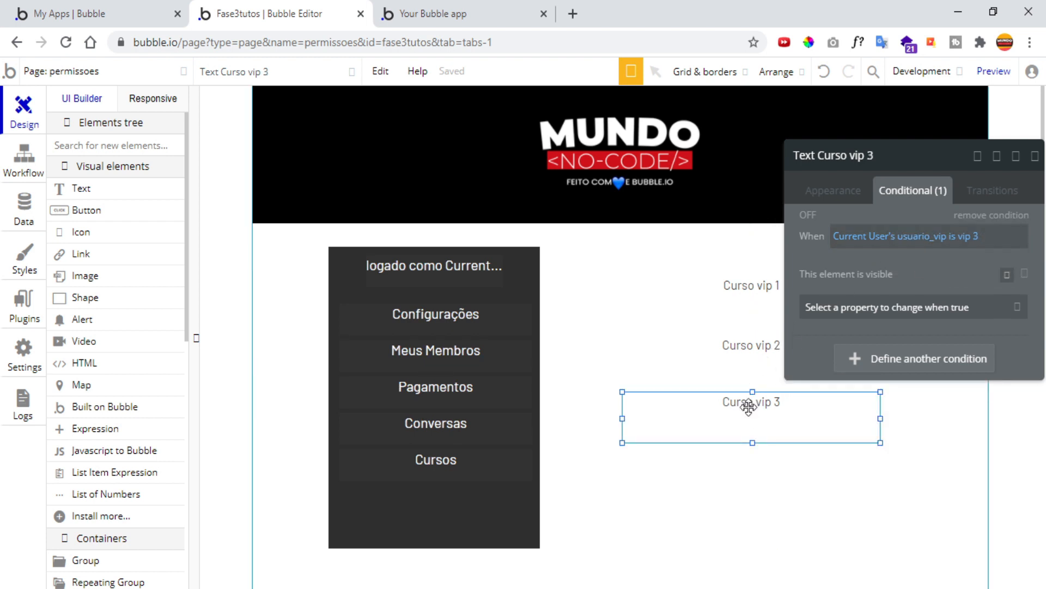
left_click(744, 369)
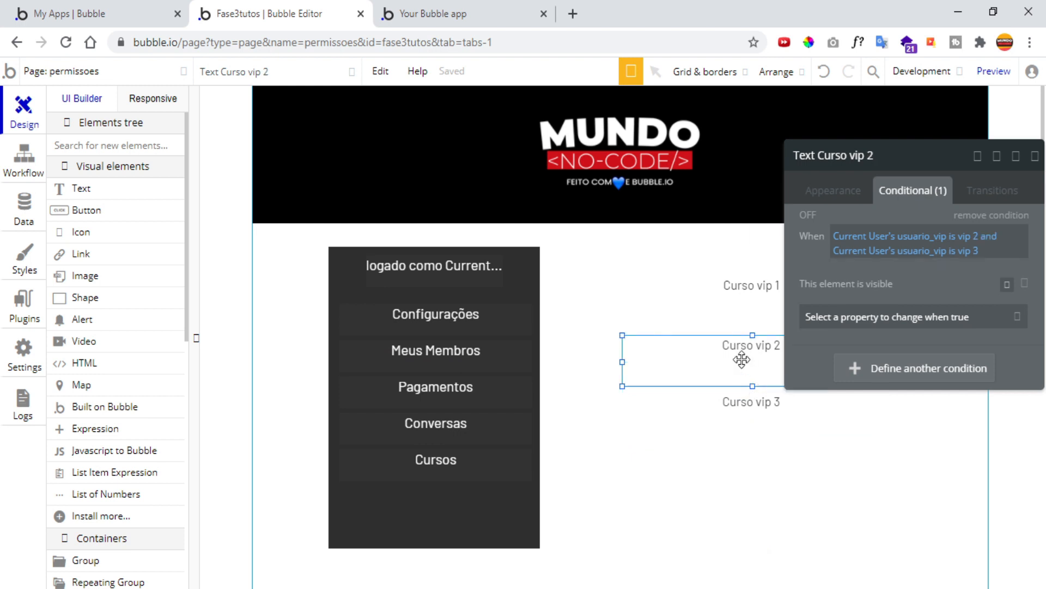
Replace "and" with "or" between the vip 2 and vip 3 checks in the Curso vip 2 condition and view the running page.
left_click(992, 247)
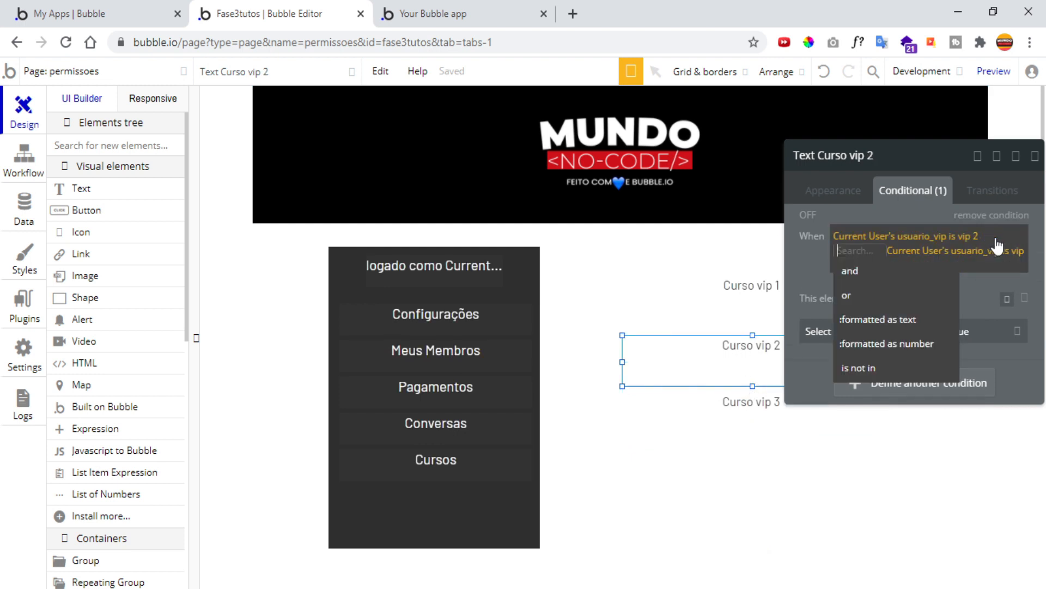
left_click(868, 293)
left_click(817, 273)
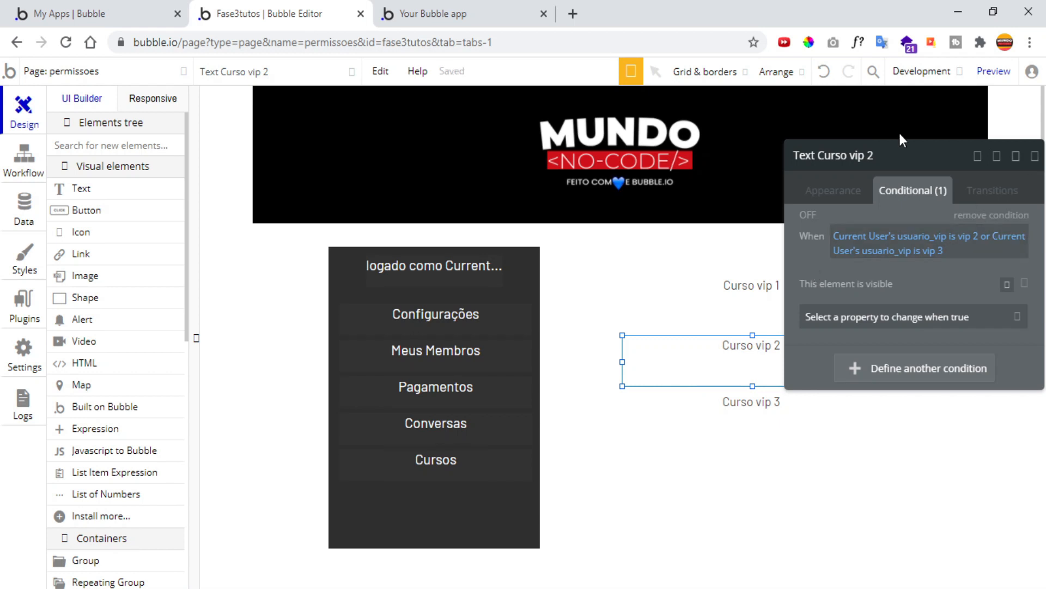
left_click(469, 12)
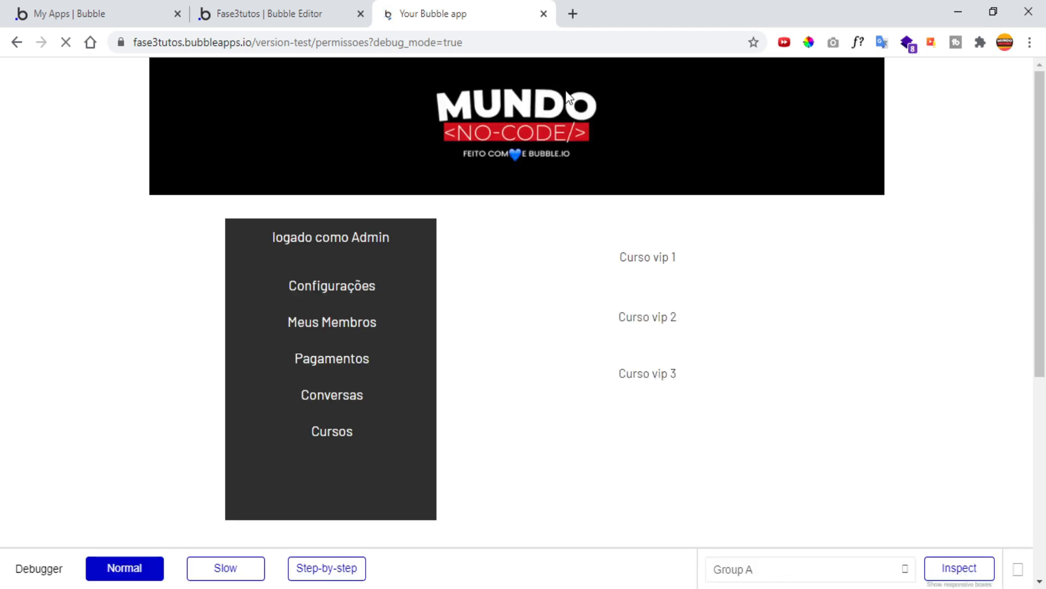
Set Usuario_vip to vip 2 for the Moderador user in the app data and save the entry.
left_click(235, 13)
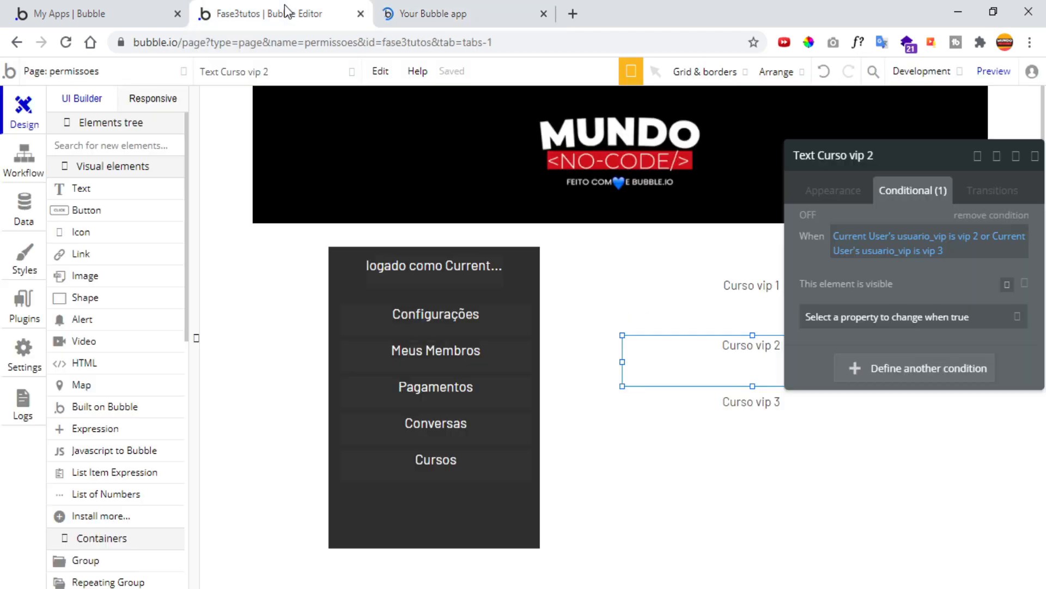
left_click(24, 209)
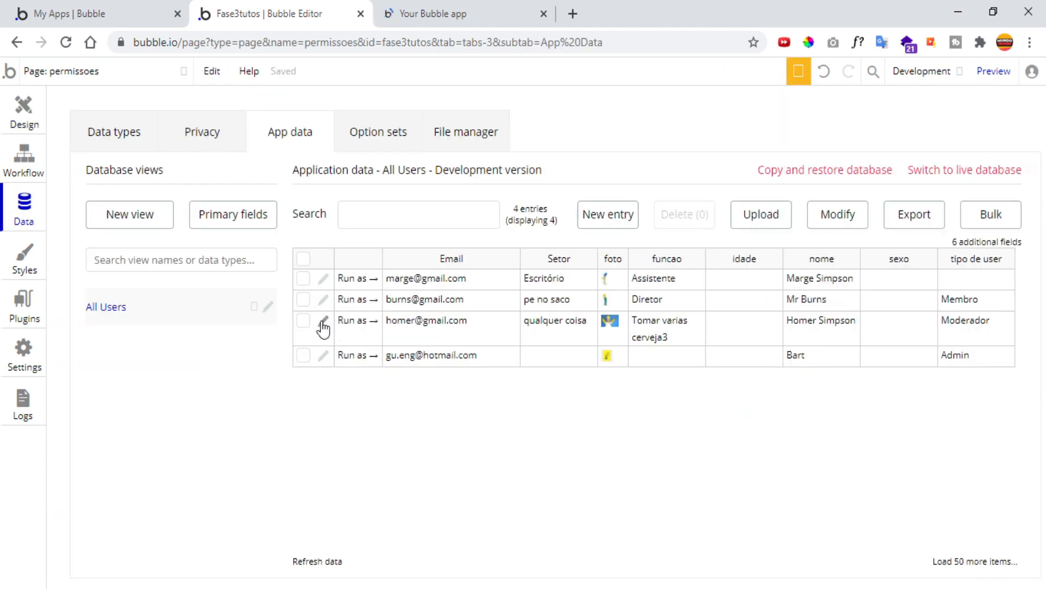
left_click(323, 321)
left_click(521, 318)
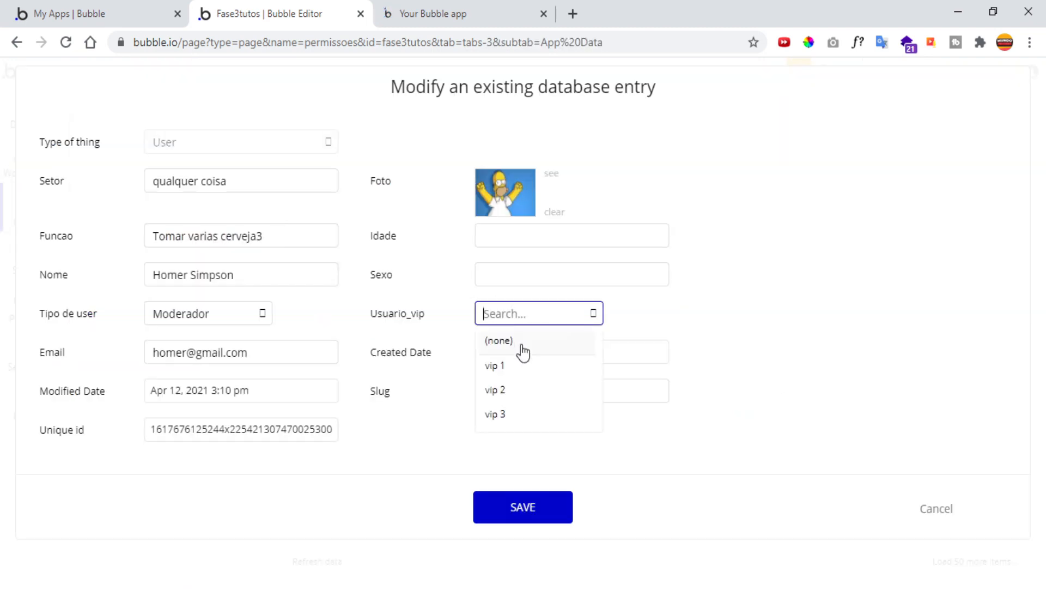
left_click(513, 389)
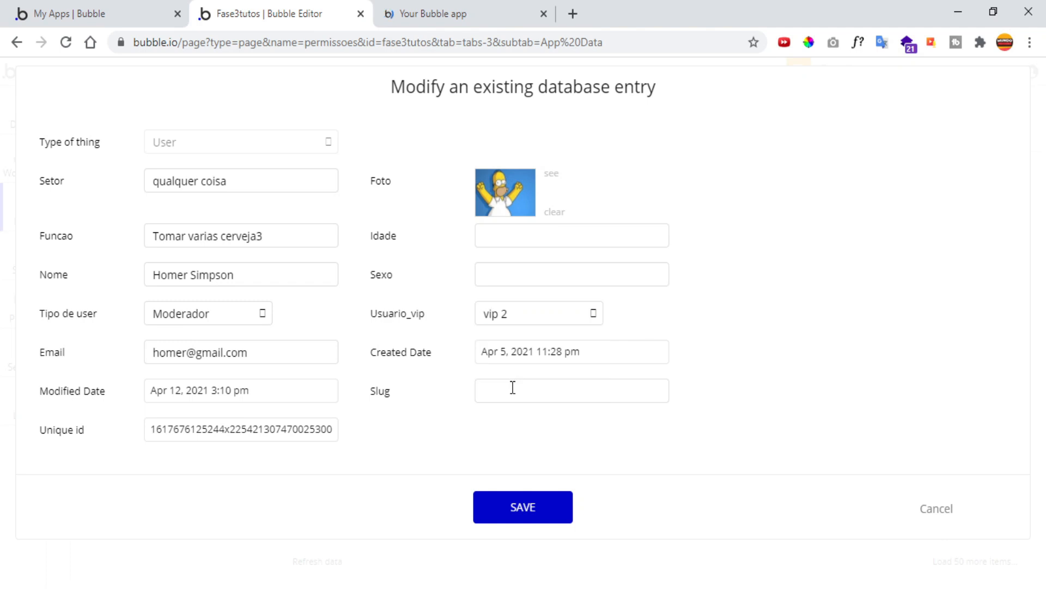
left_click(528, 508)
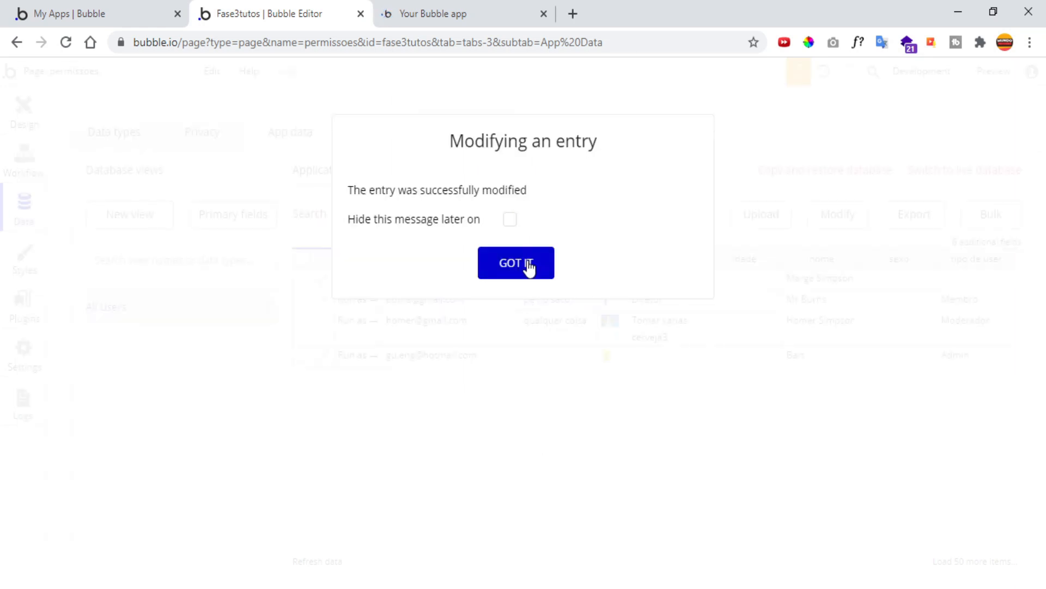
left_click(529, 265)
Set Usuario_vip to vip 1 for the Membro user in the app data and save the entry.
left_click(324, 301)
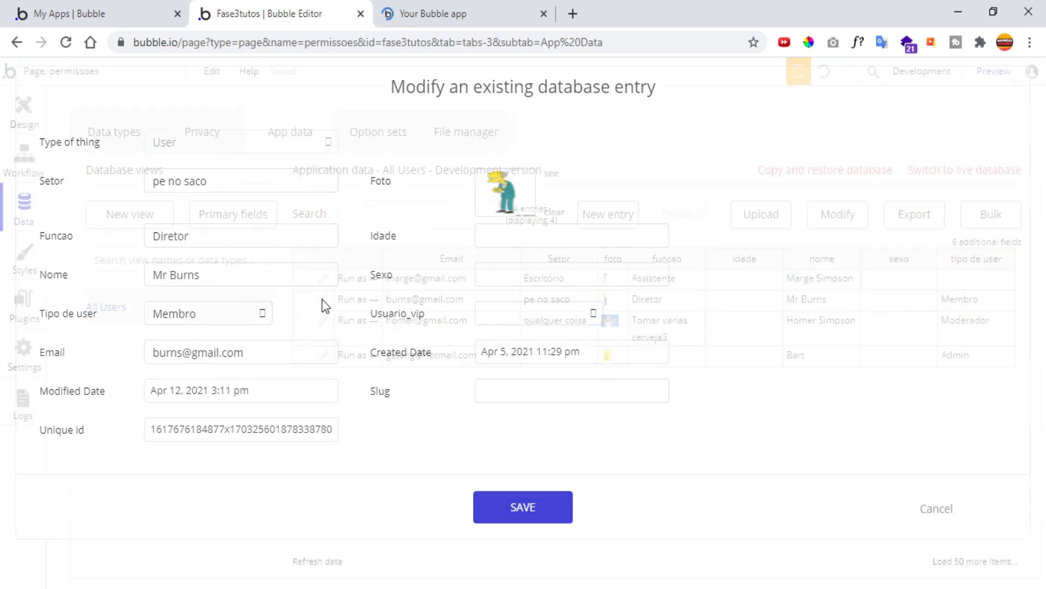
left_click(513, 319)
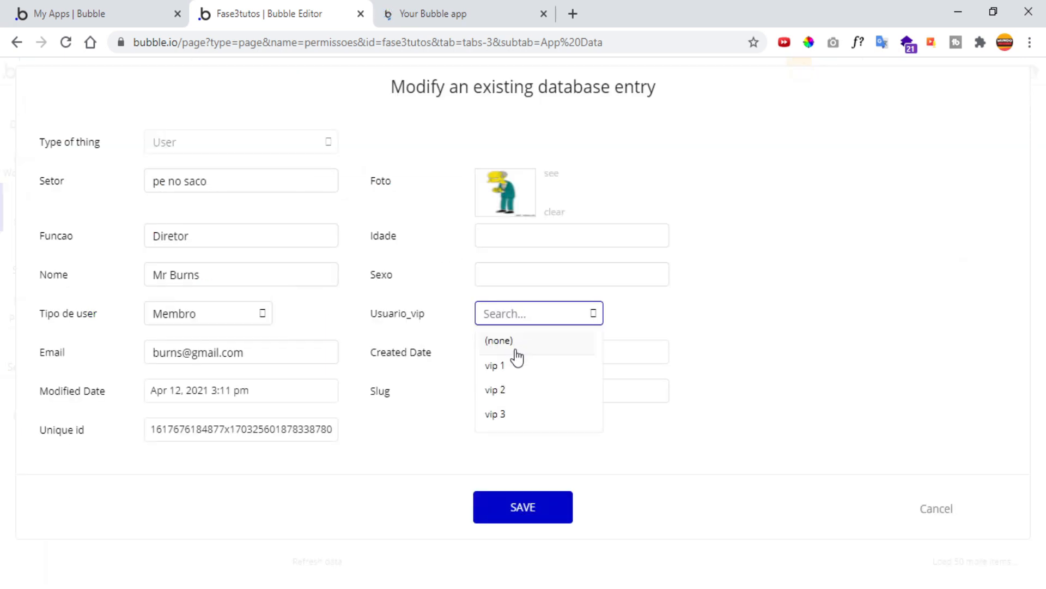
left_click(499, 365)
left_click(539, 506)
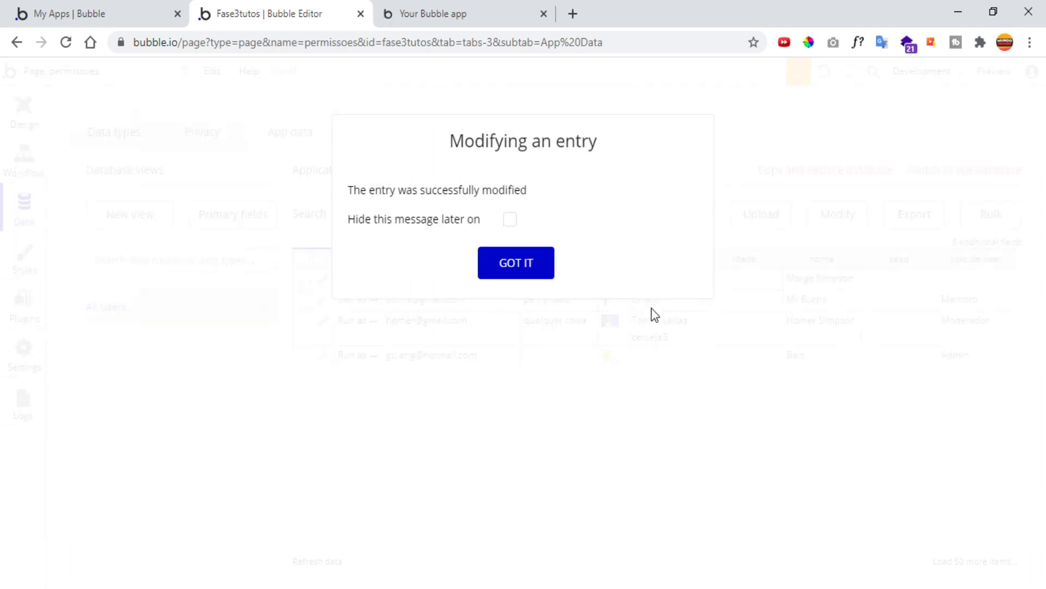
left_click(488, 260)
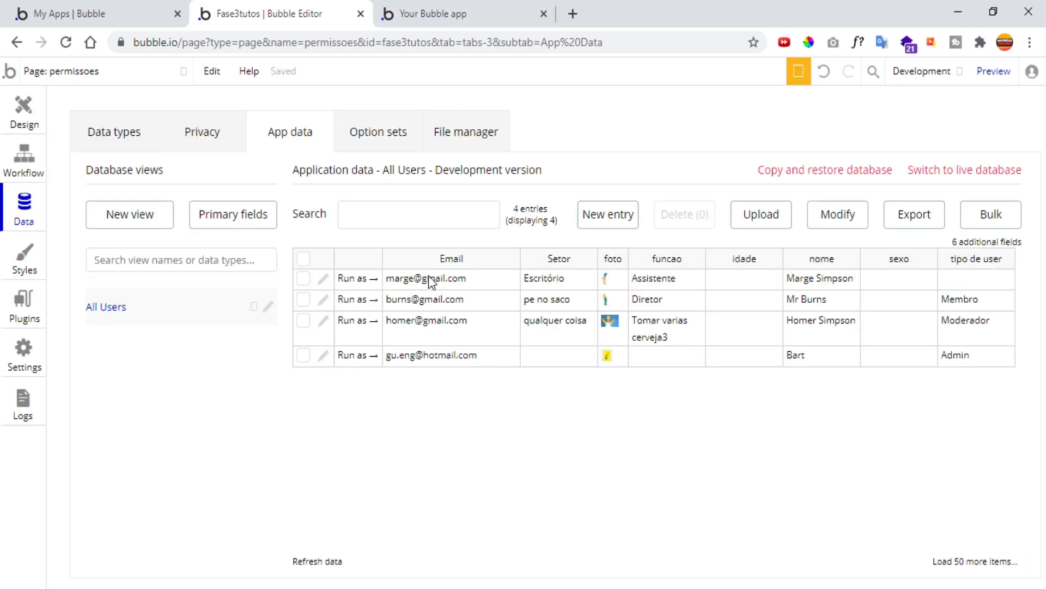
Check the running permissoes page, and in the editor make the Curso vip 3 text not visible on page load.
key("ctrl+Tab")
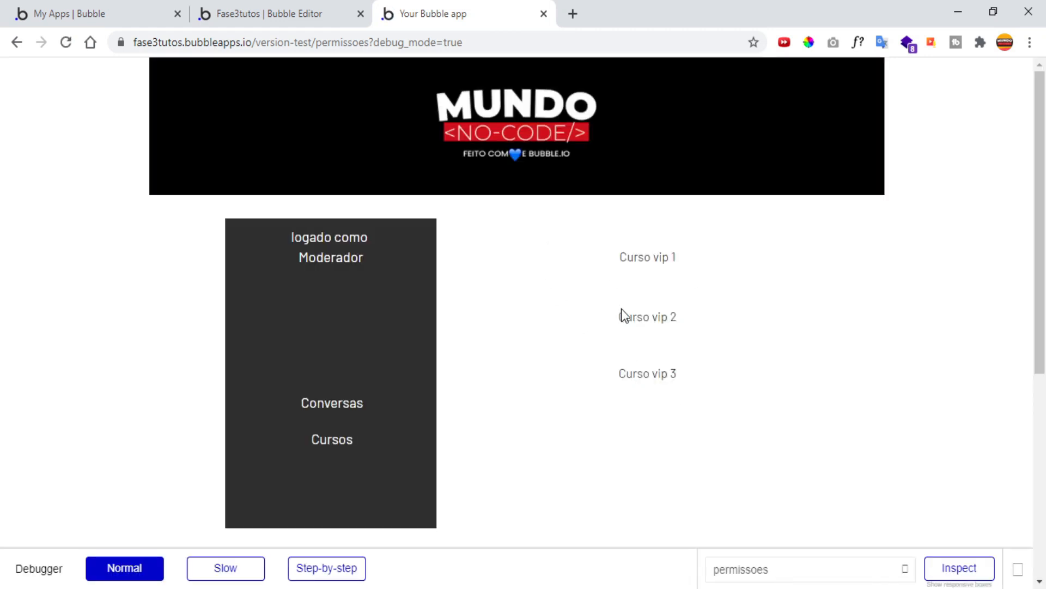
left_click(304, 2)
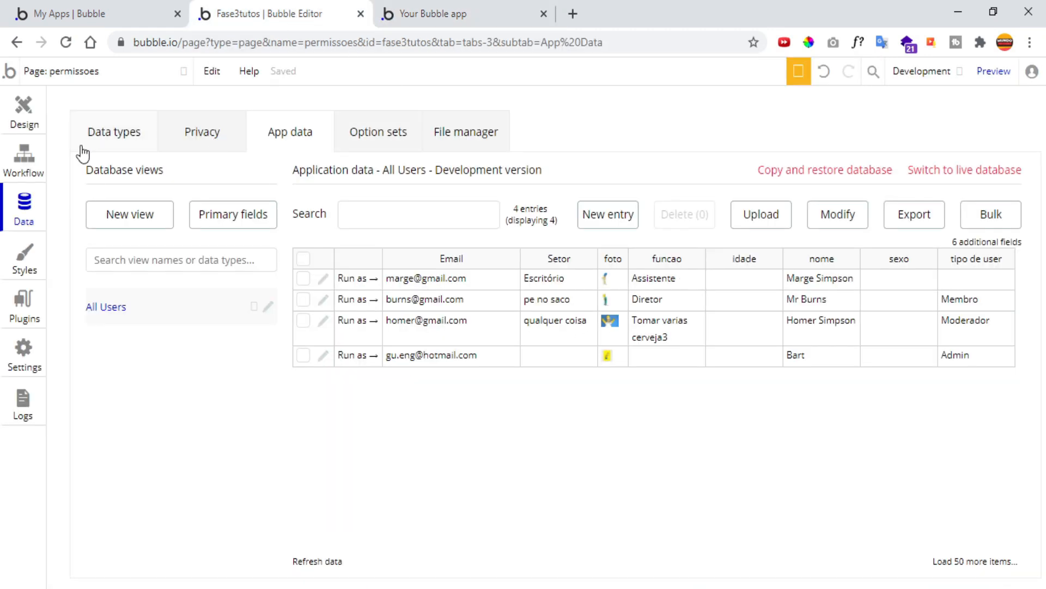
left_click(23, 112)
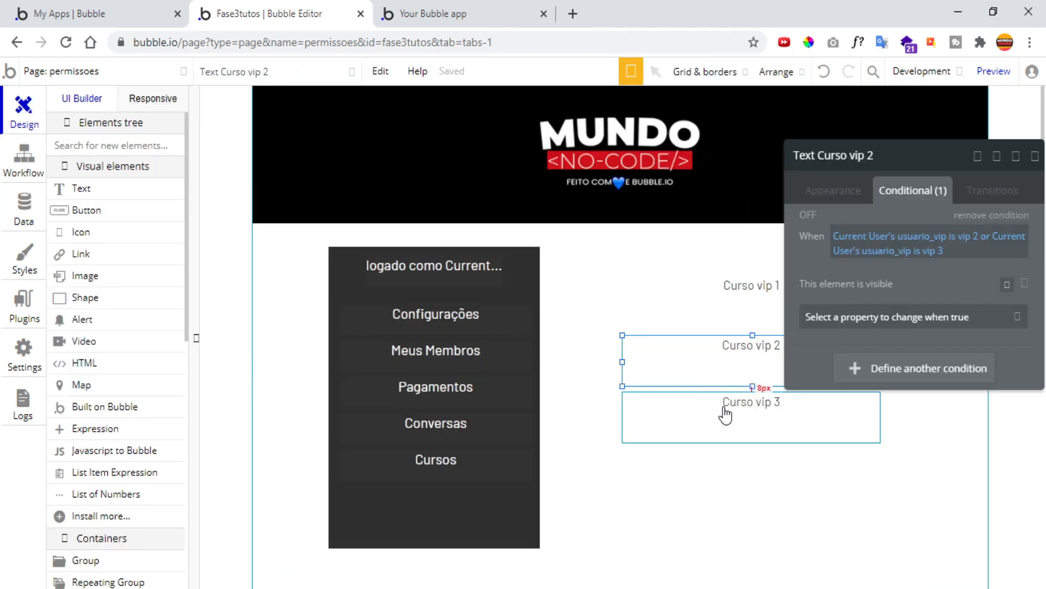
left_click(752, 402)
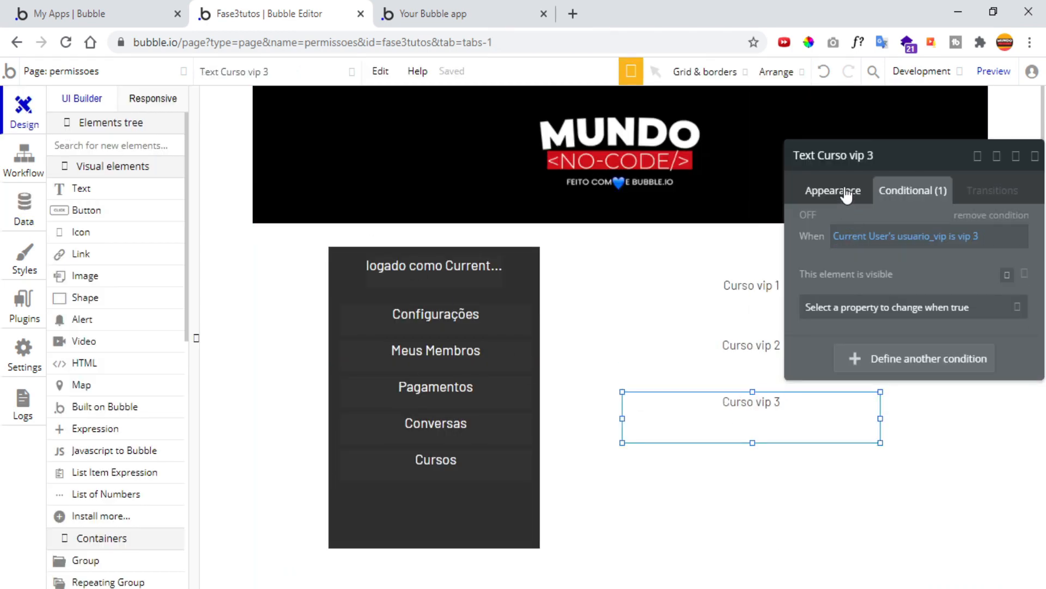
left_click(846, 195)
scroll(975, 333, "down", 6)
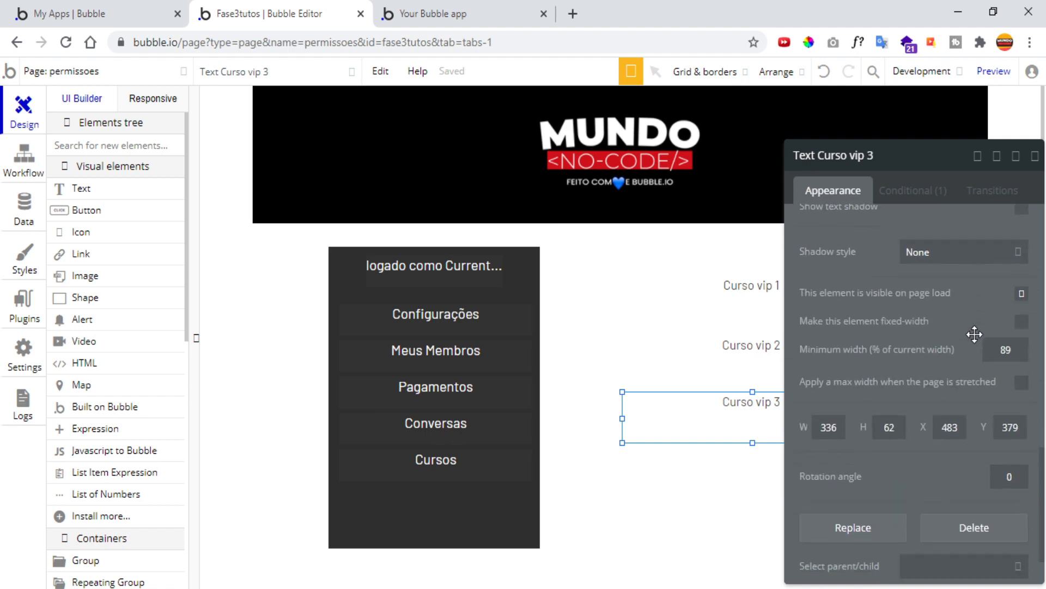
left_click(1022, 293)
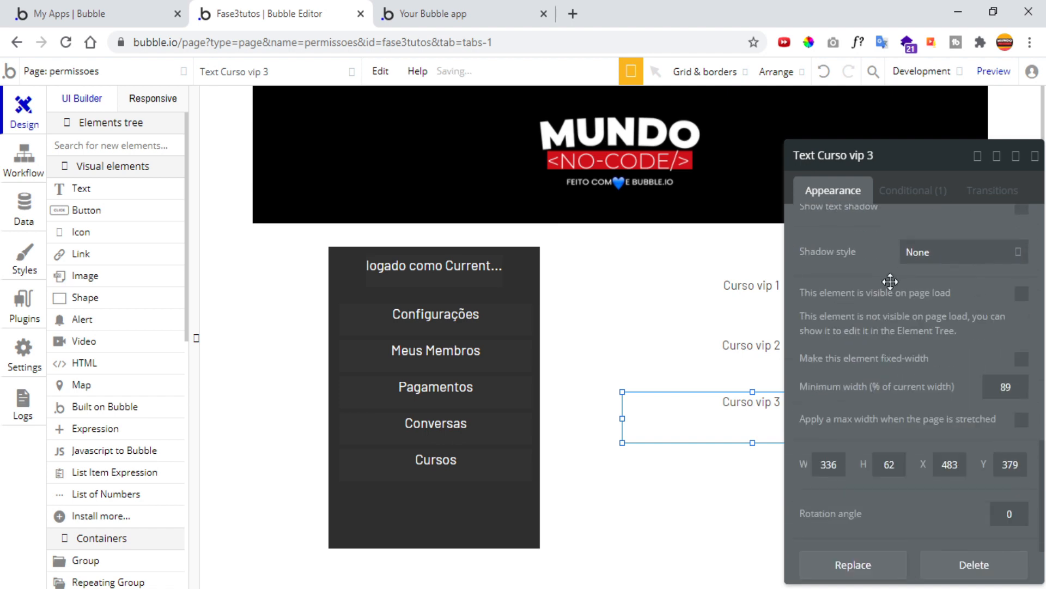
Reload the running permissoes page and check which VIP course texts the Moderador user sees.
left_click(419, 11)
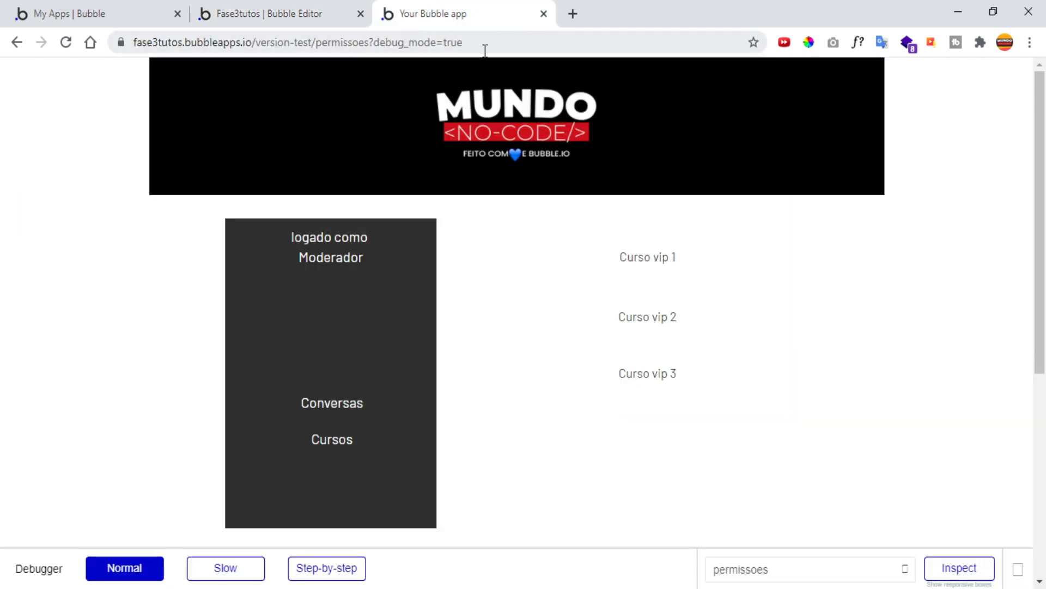
key("F5")
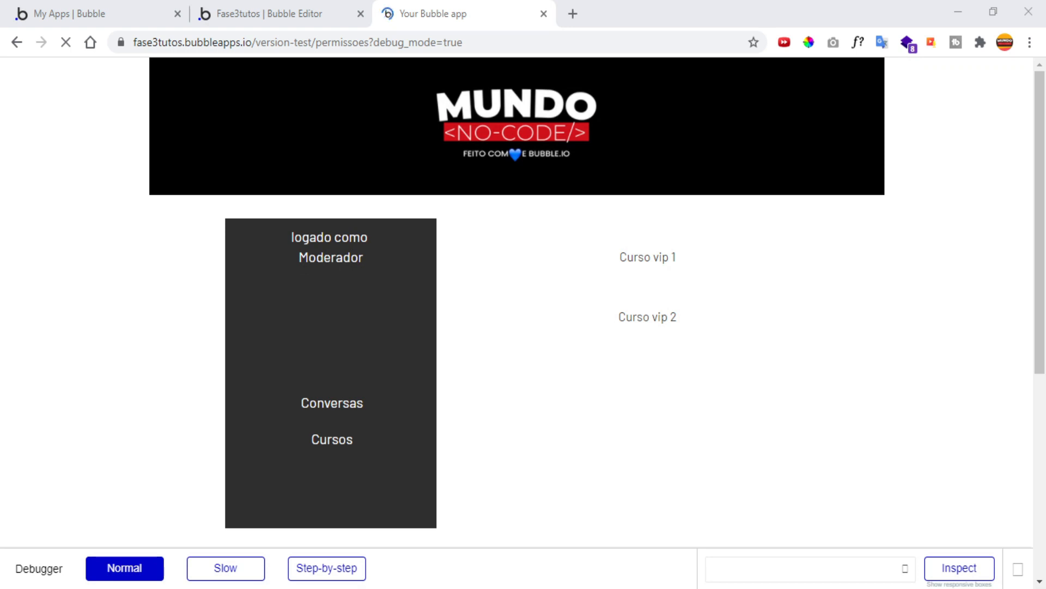
left_click(662, 194)
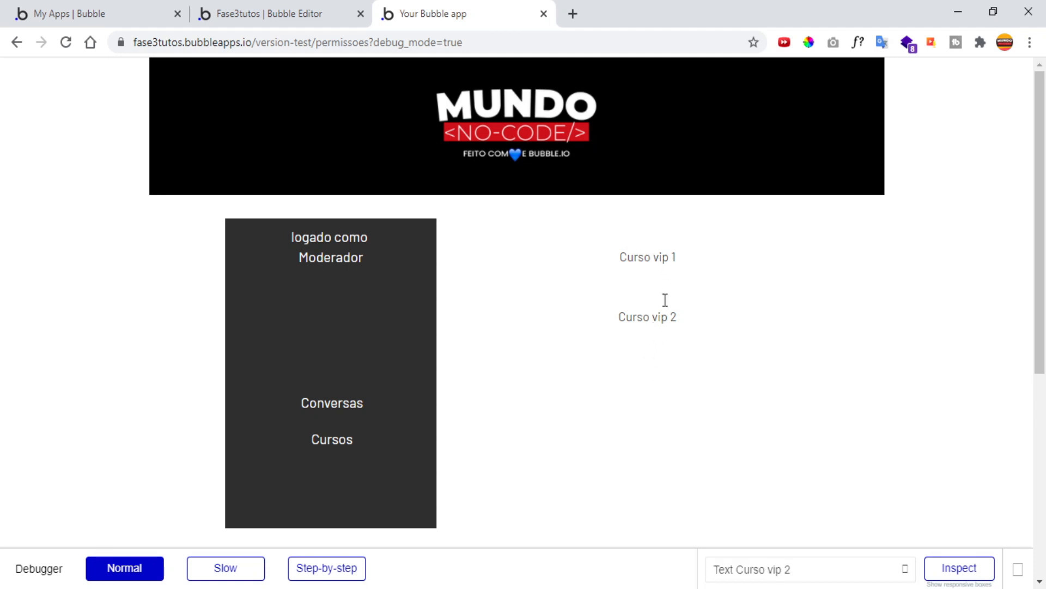
Run the app as the Membro user from the app data to test that user's VIP course access.
left_click(297, 17)
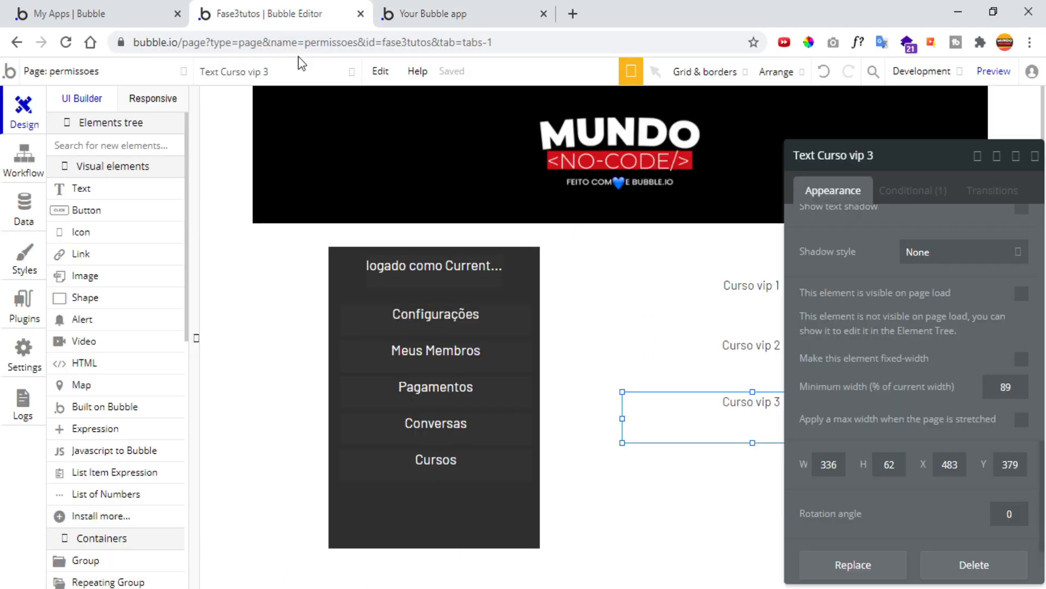
left_click(7, 226)
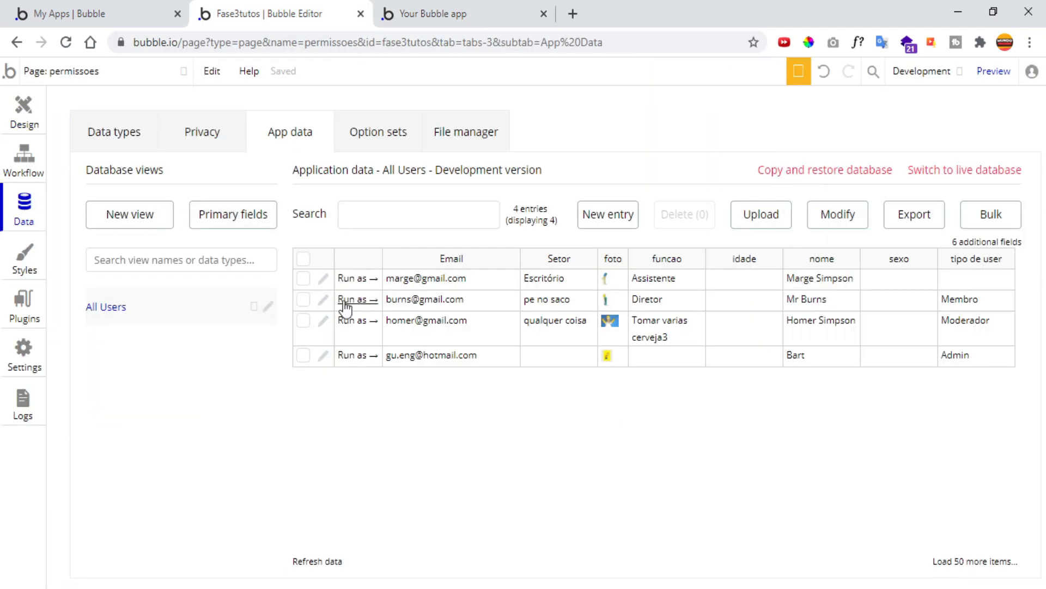
left_click(351, 303)
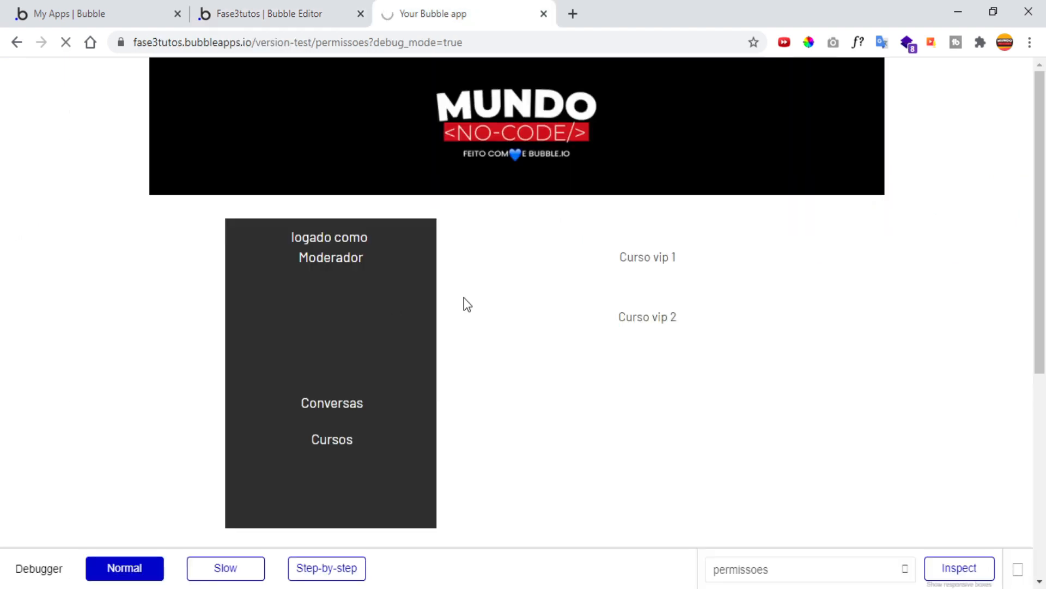